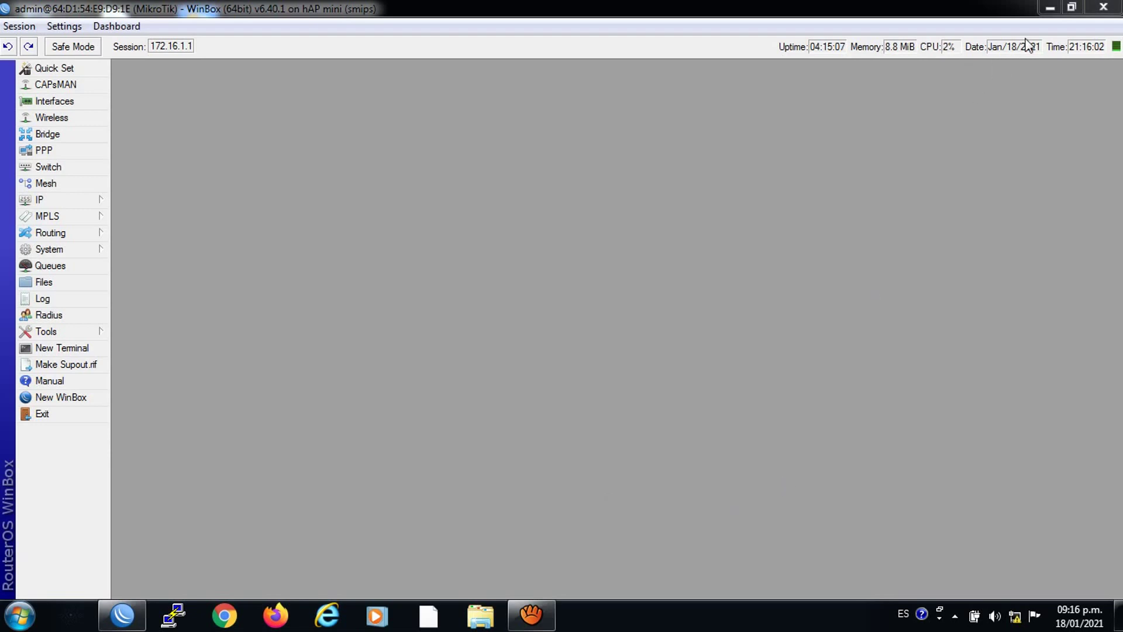
Minimize WinBox, launch the xampp-windows-x64-8.0.0-3-VS16 installer from the desktop and acknowledge the User Account Control warning.
click(1050, 9)
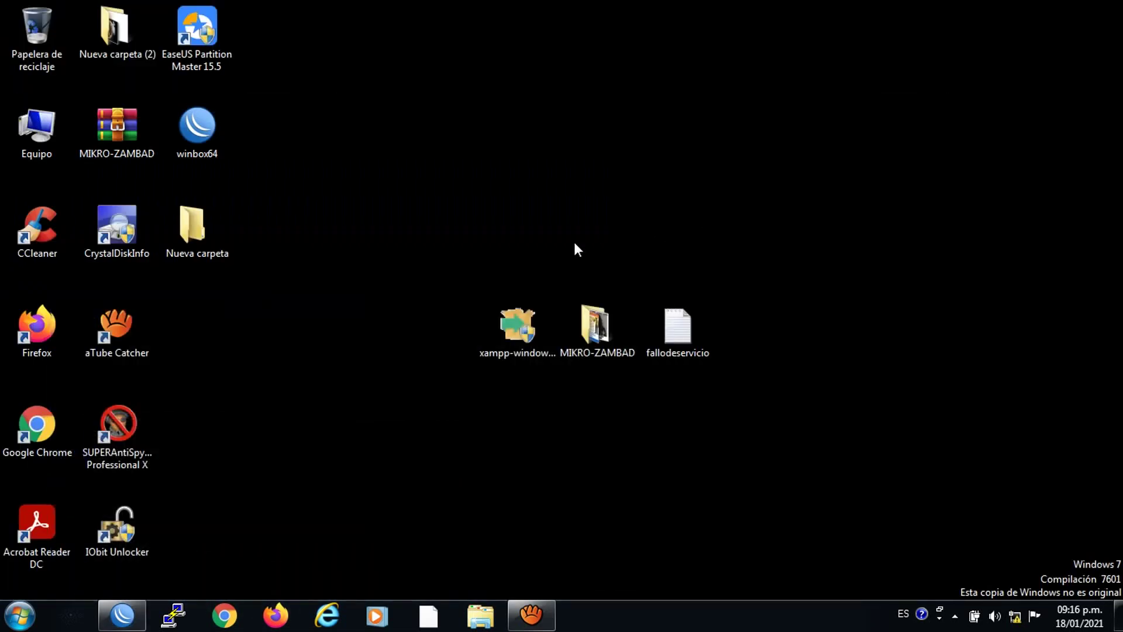
click(514, 338)
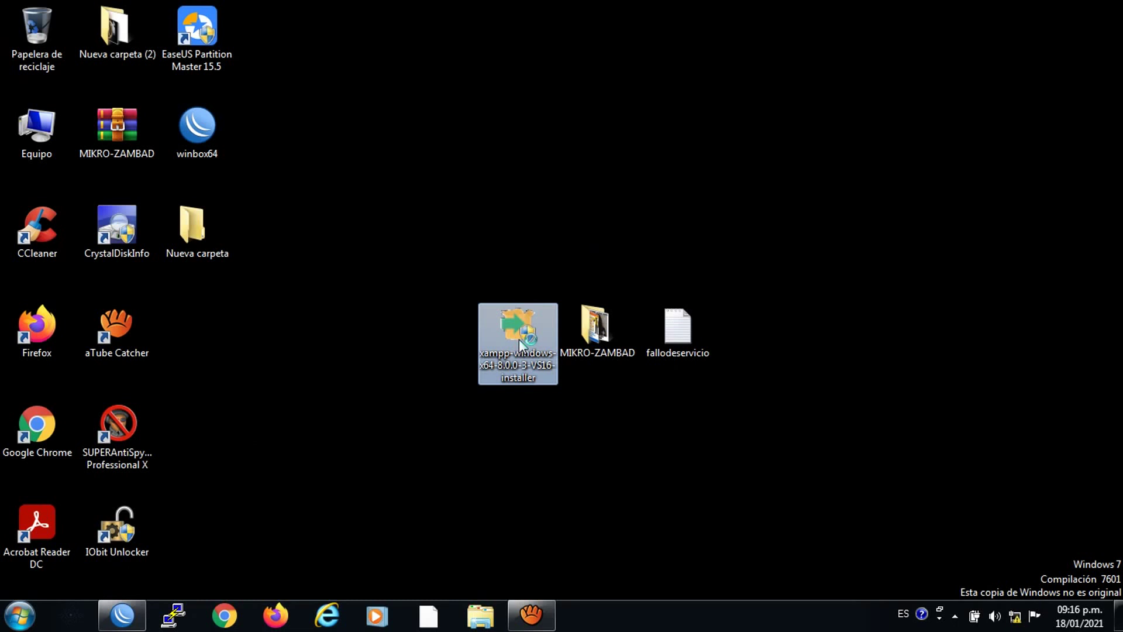
double_click(519, 338)
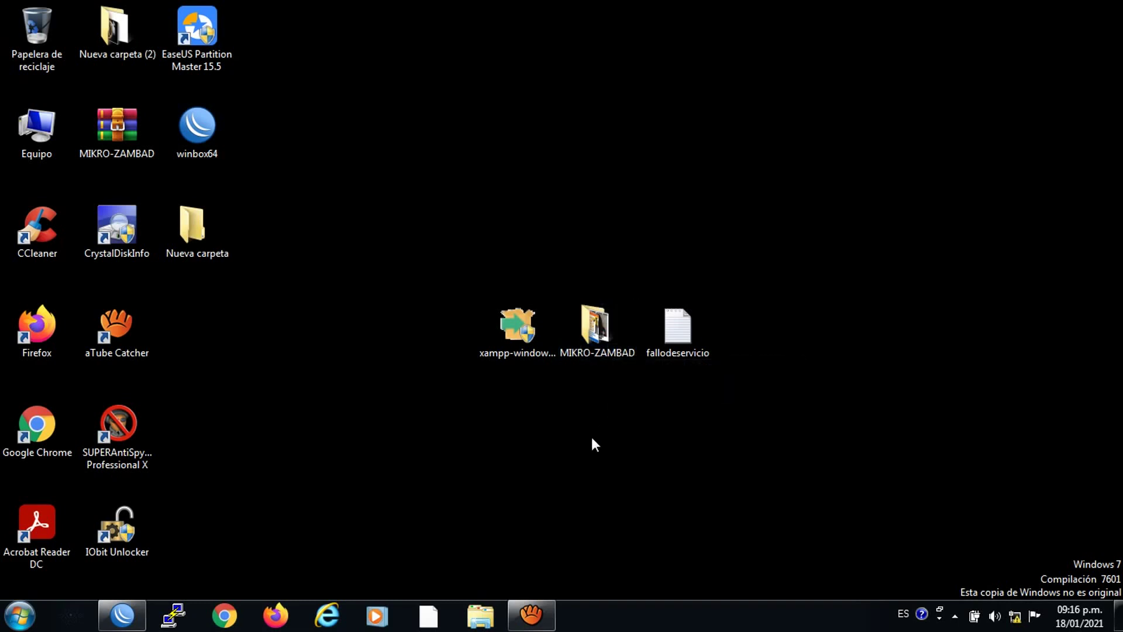
click(532, 614)
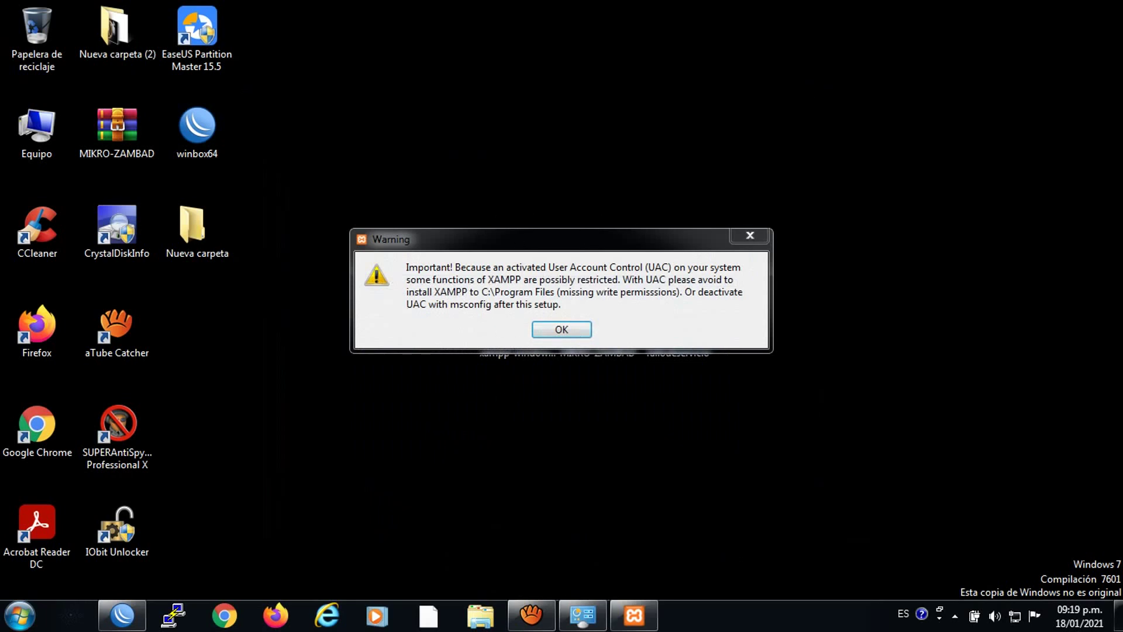
key(Return)
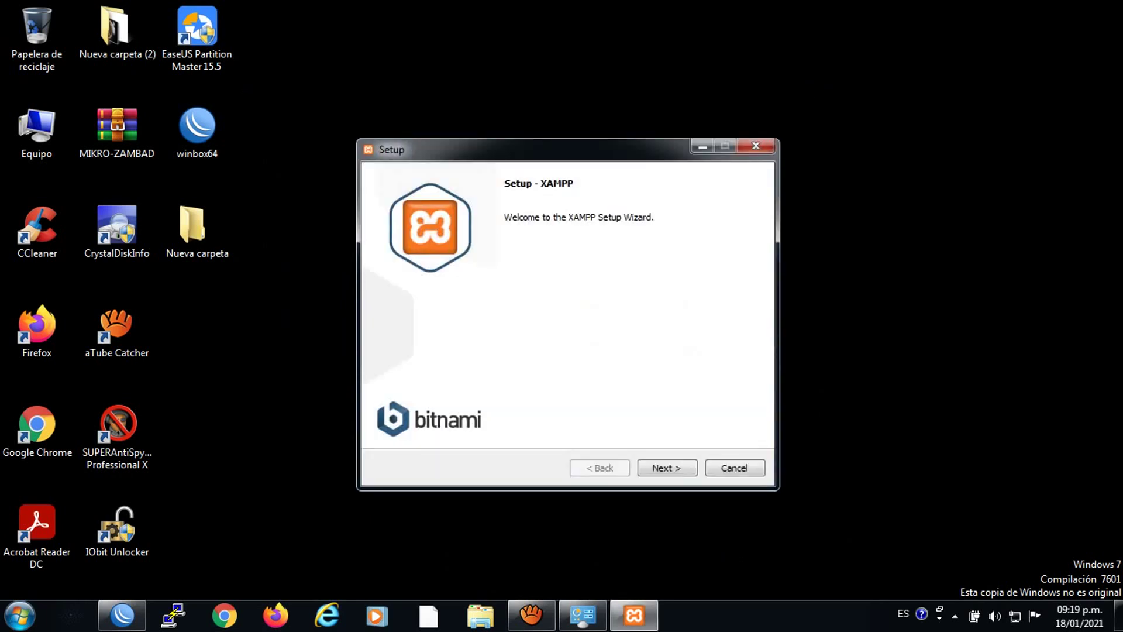
Proceed through the XAMPP setup with the default components, the installation folder C:\xampp and English as the language.
key(Return)
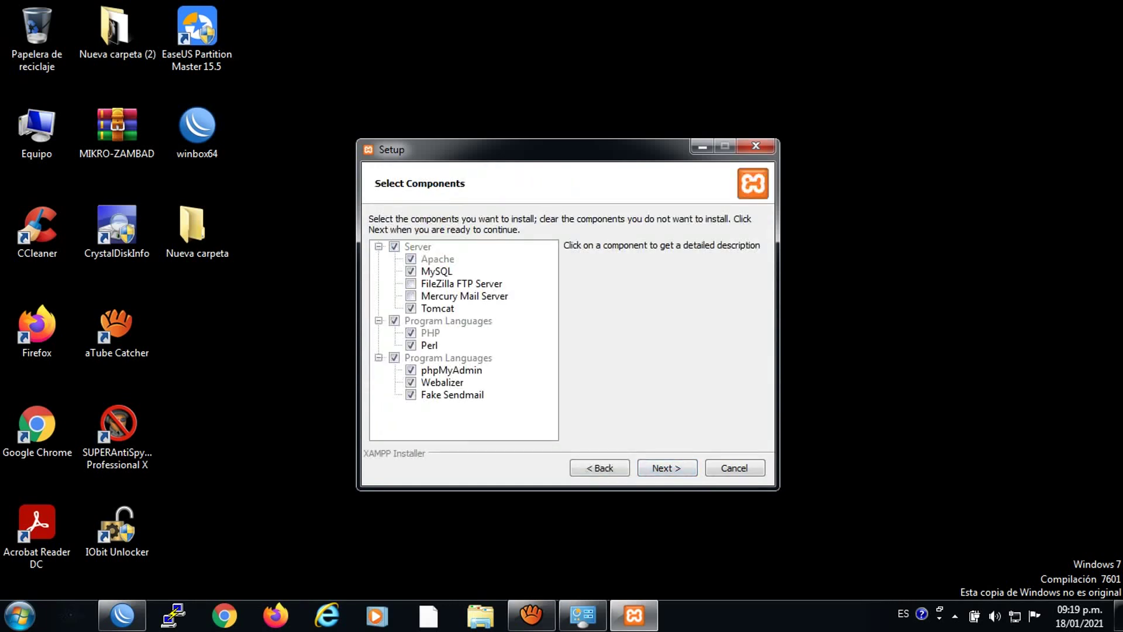
key(Return)
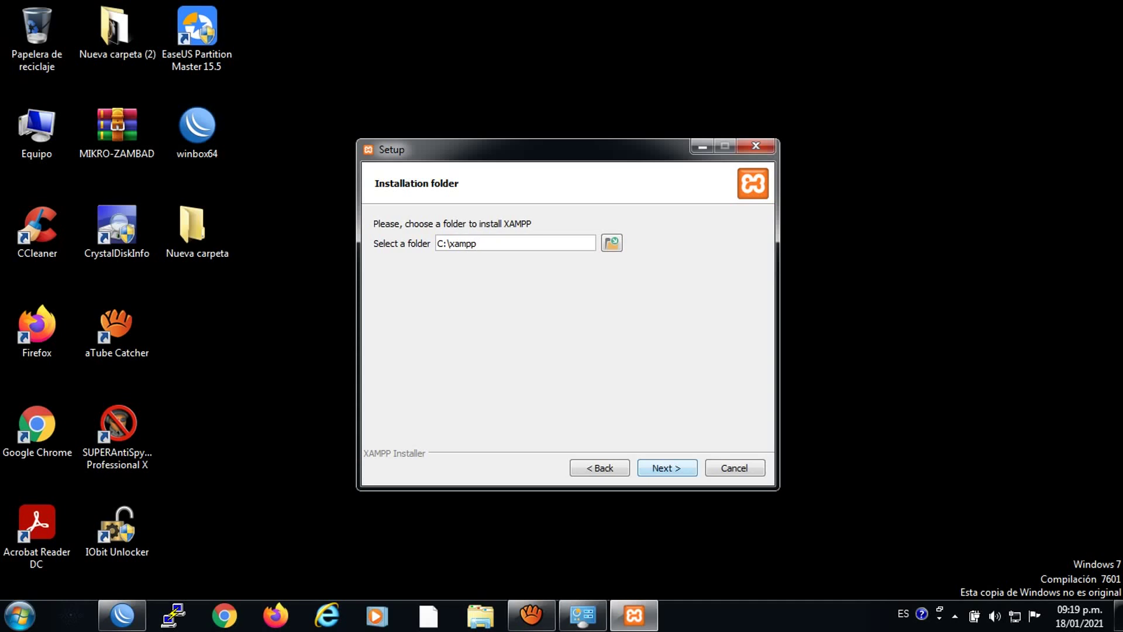
key(Return)
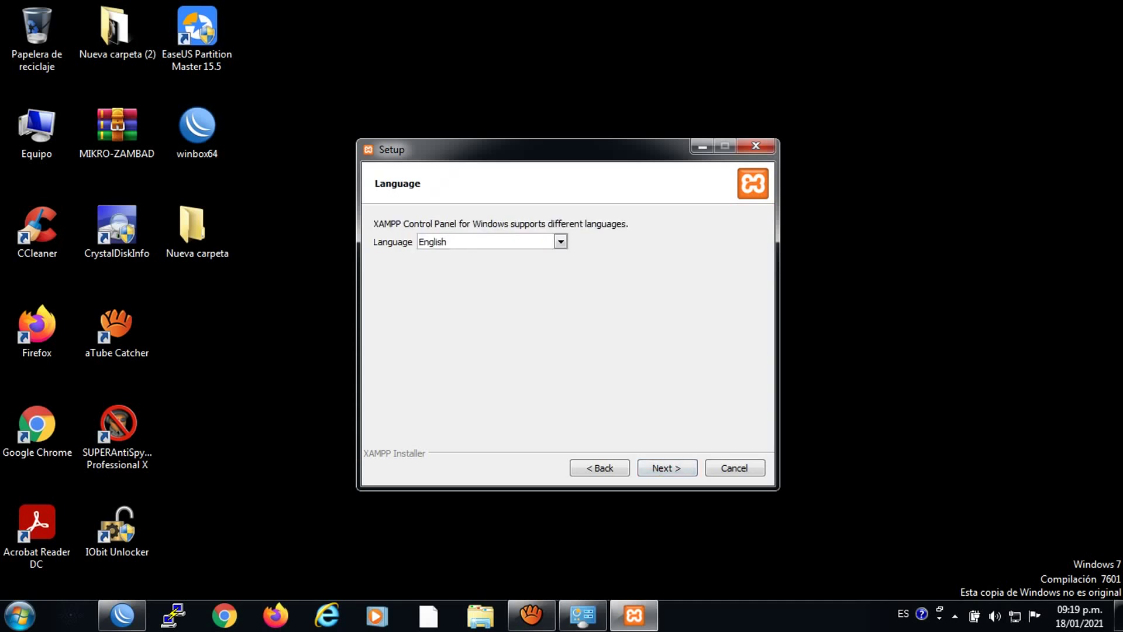
key(Return)
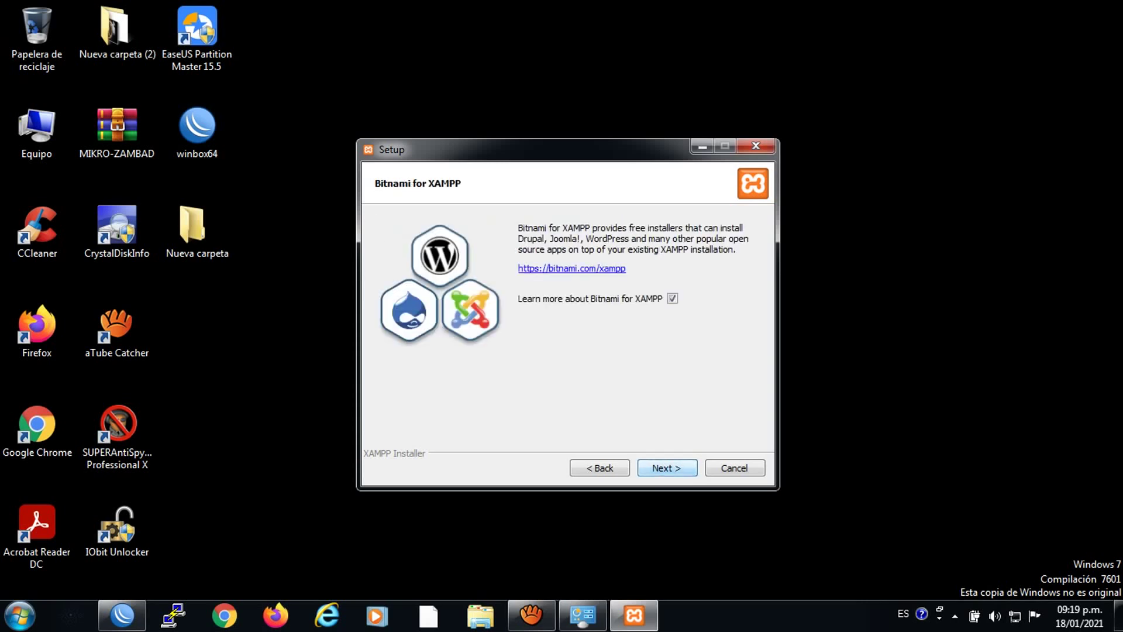
key(Return)
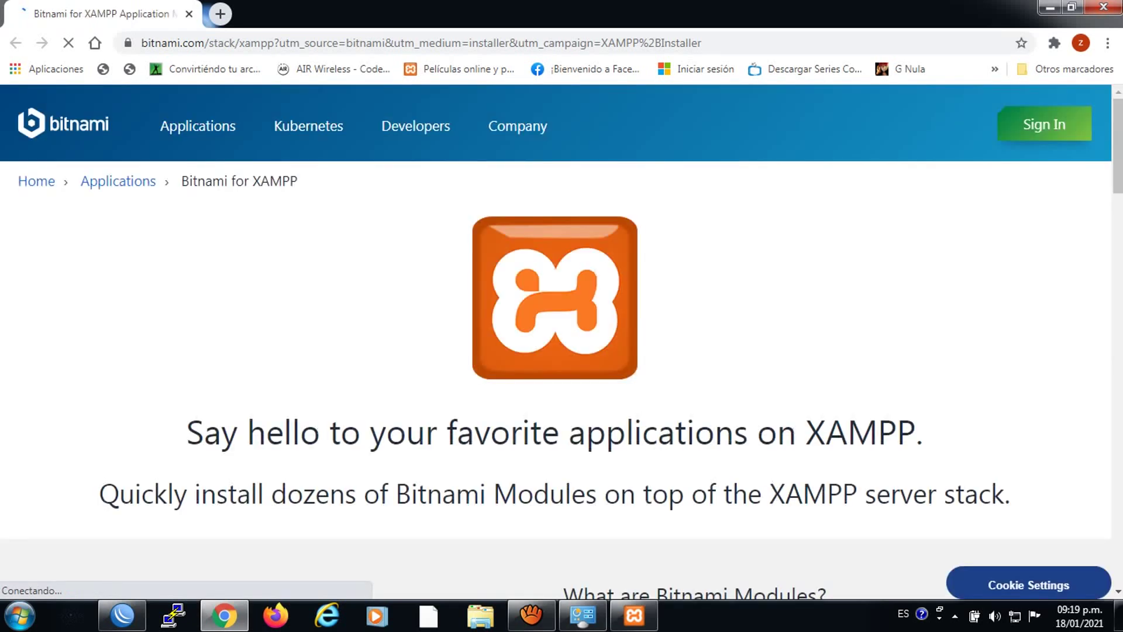
Run the XAMPP installation and finish the wizard with the option to start the Control Panel disabled.
click(1114, 6)
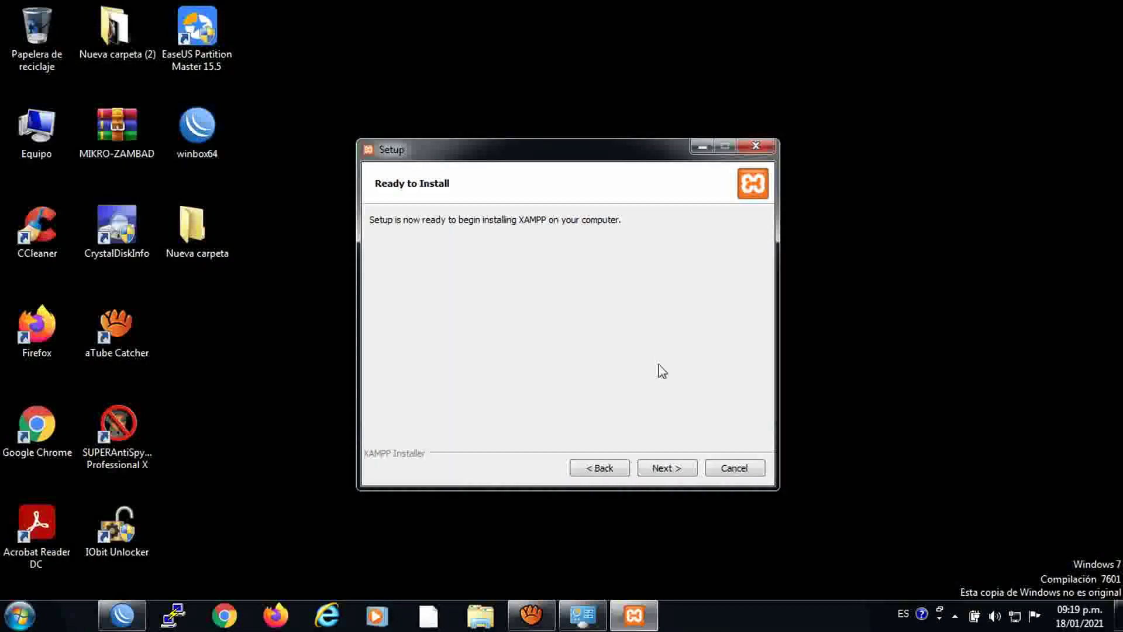
click(662, 466)
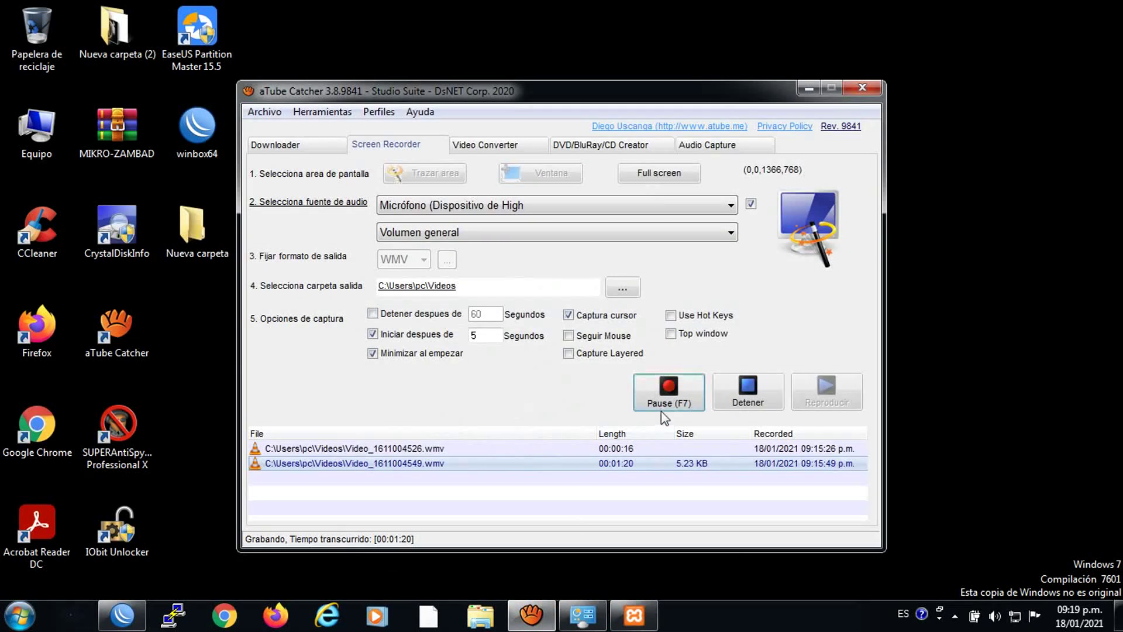
key(F7)
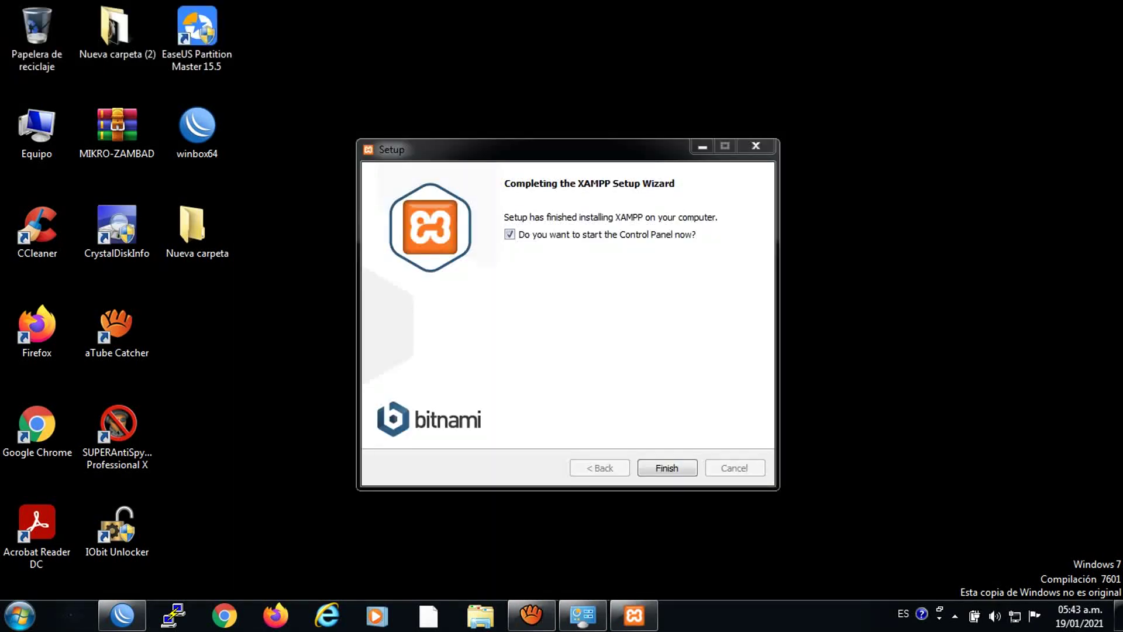
click(509, 234)
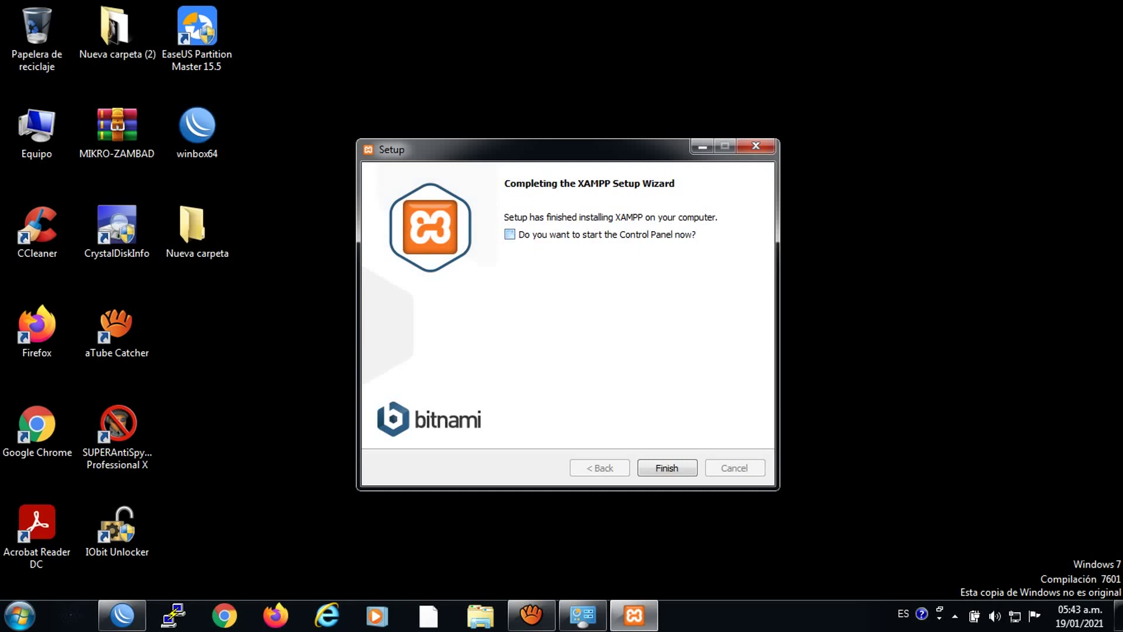
click(667, 468)
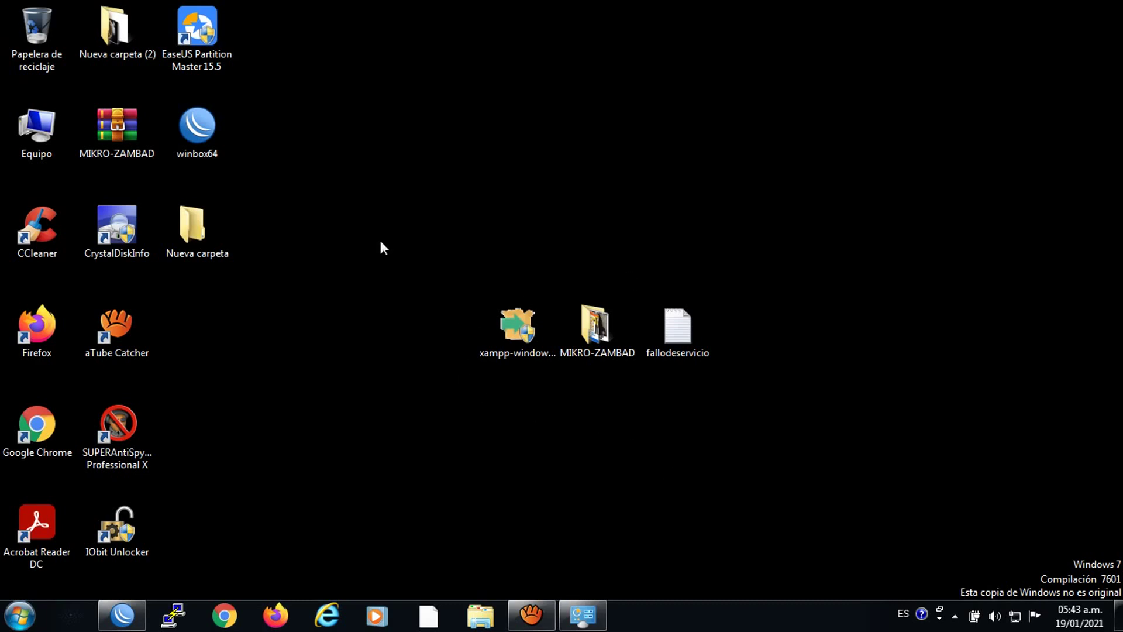
Open the xampp folder on the local disk (C:).
double_click(47, 124)
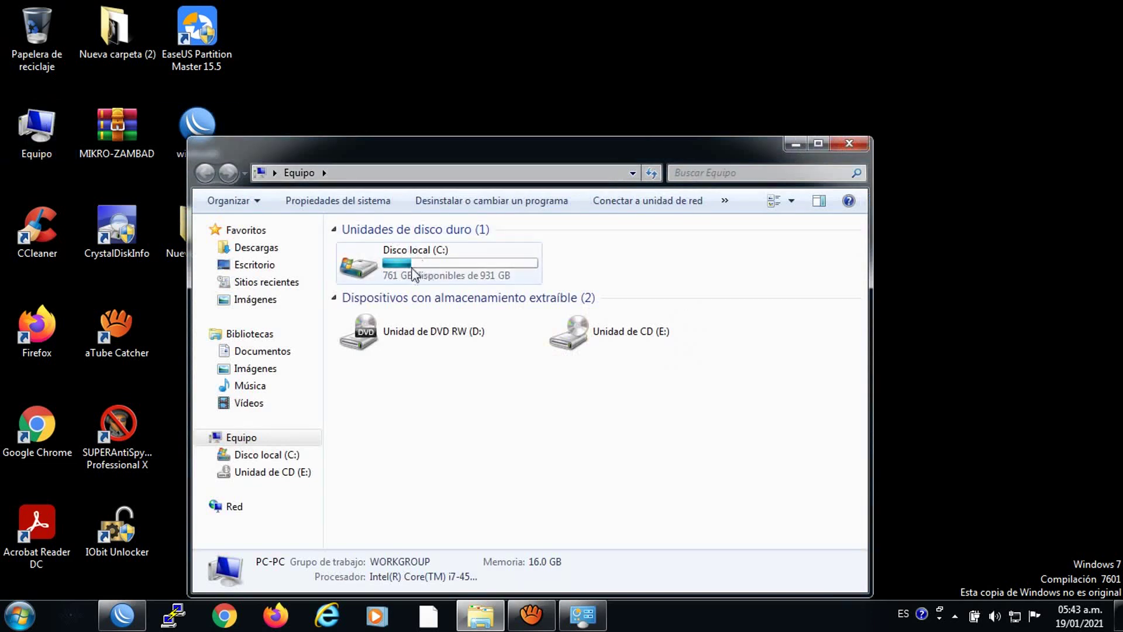
double_click(414, 274)
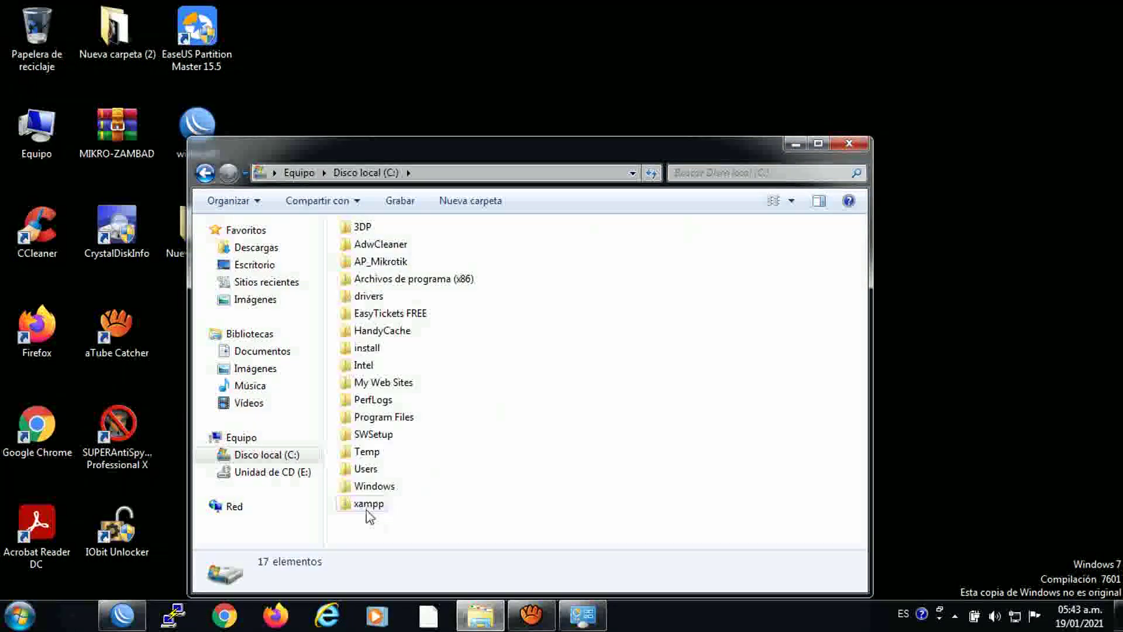
click(370, 509)
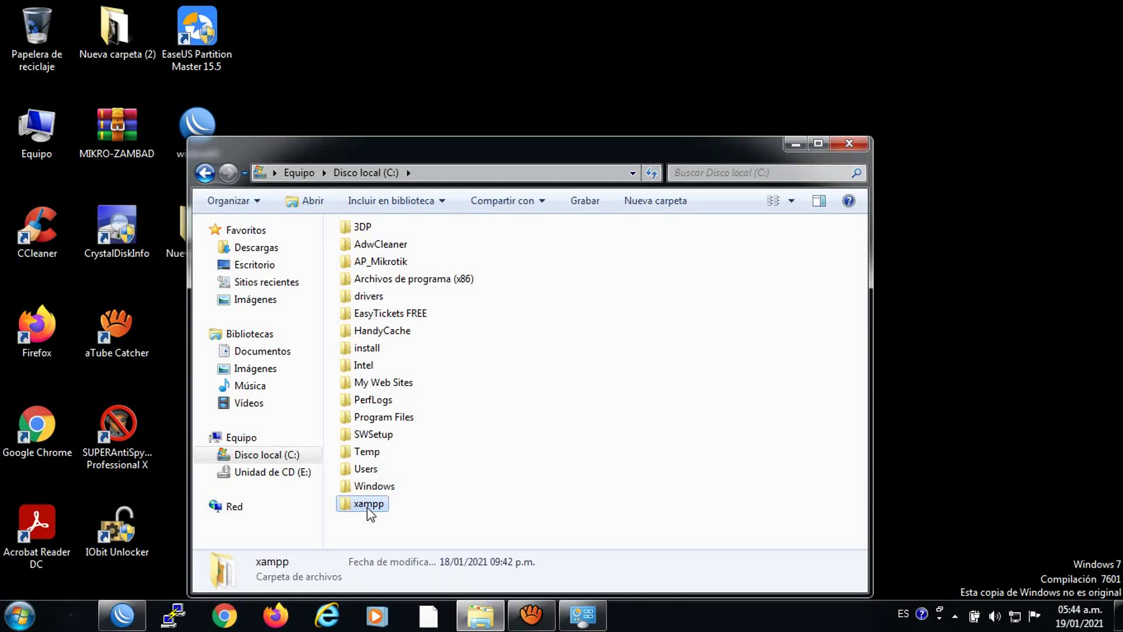
double_click(369, 506)
Launch the xampp-control application and save English as its language.
drag(861, 313, 862, 512)
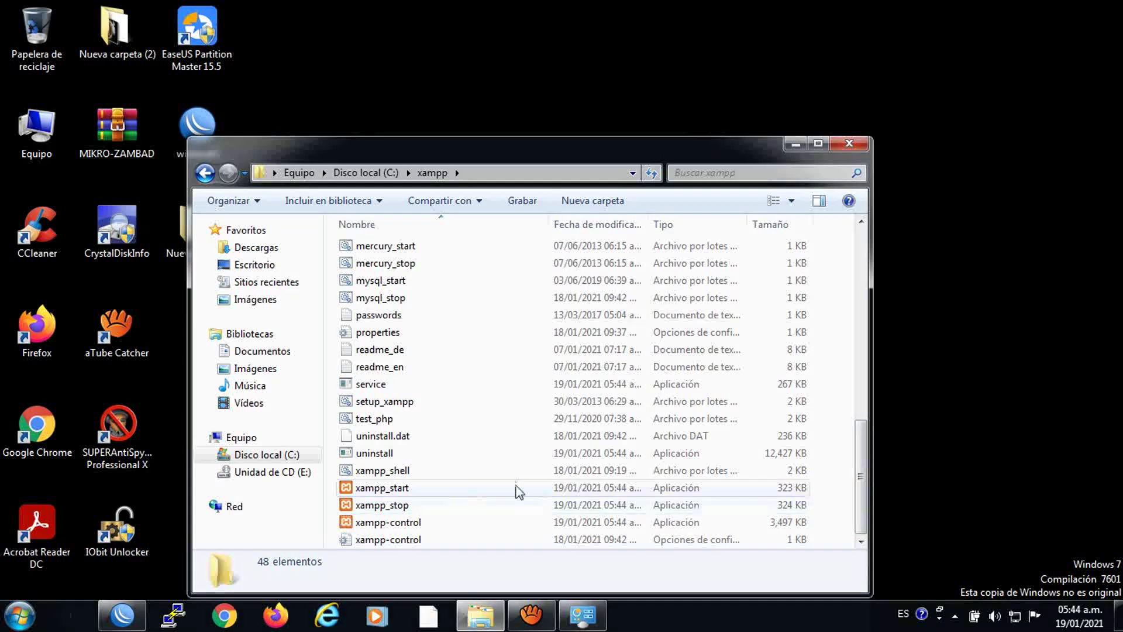
click(387, 526)
double_click(388, 524)
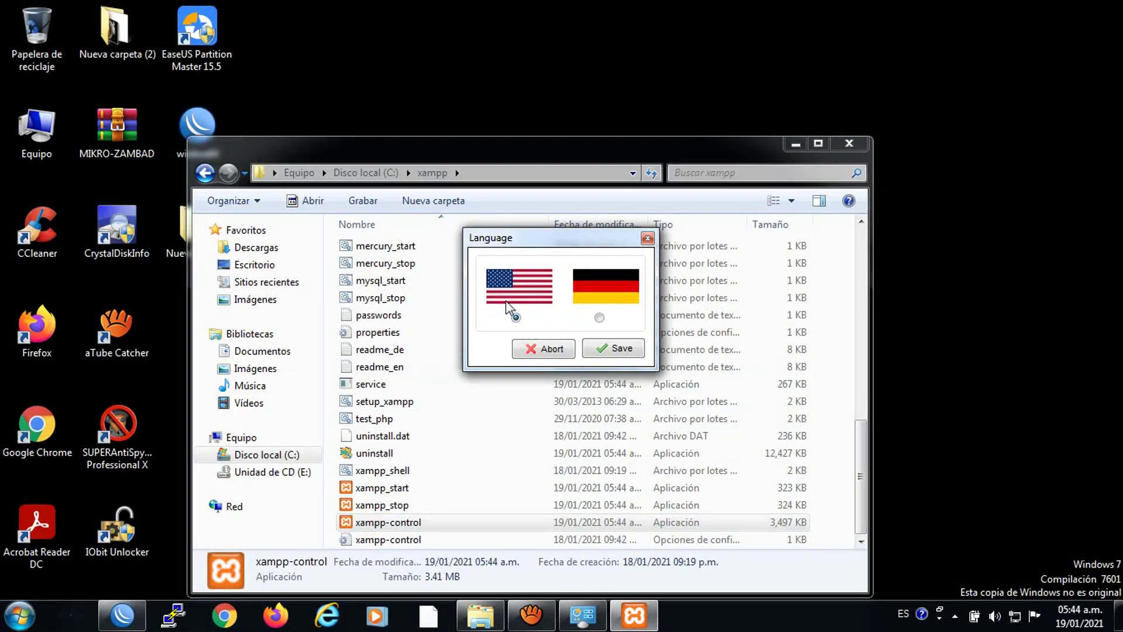
click(616, 349)
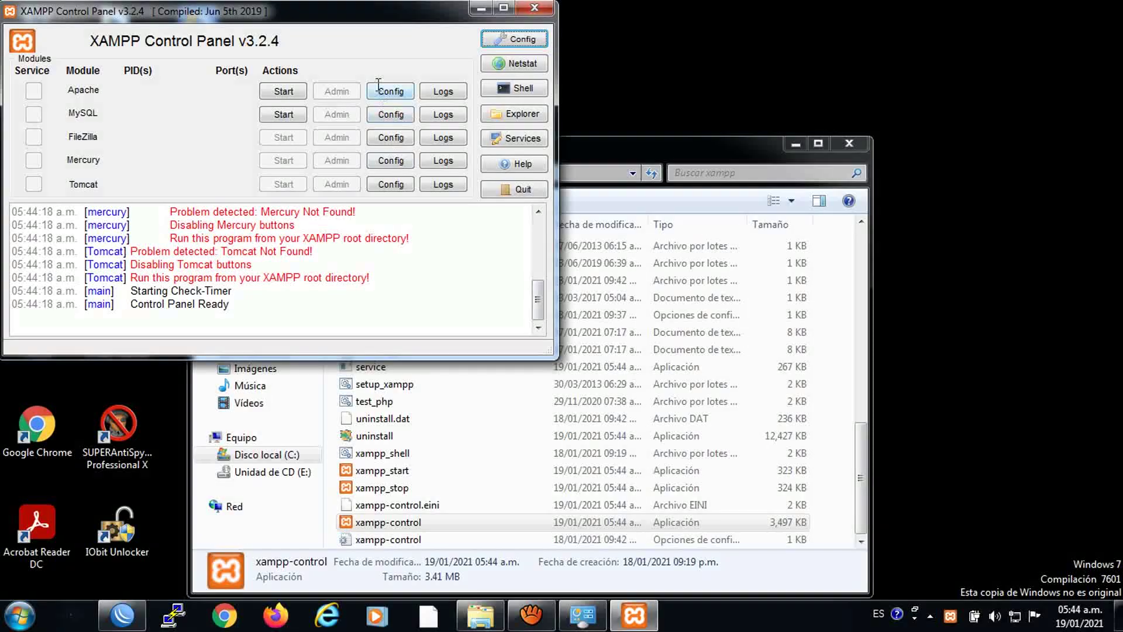
Set Apache and MySQL to autostart, enable starting the Control Panel minimized, disable the Tomcat output window and save the configuration.
click(515, 40)
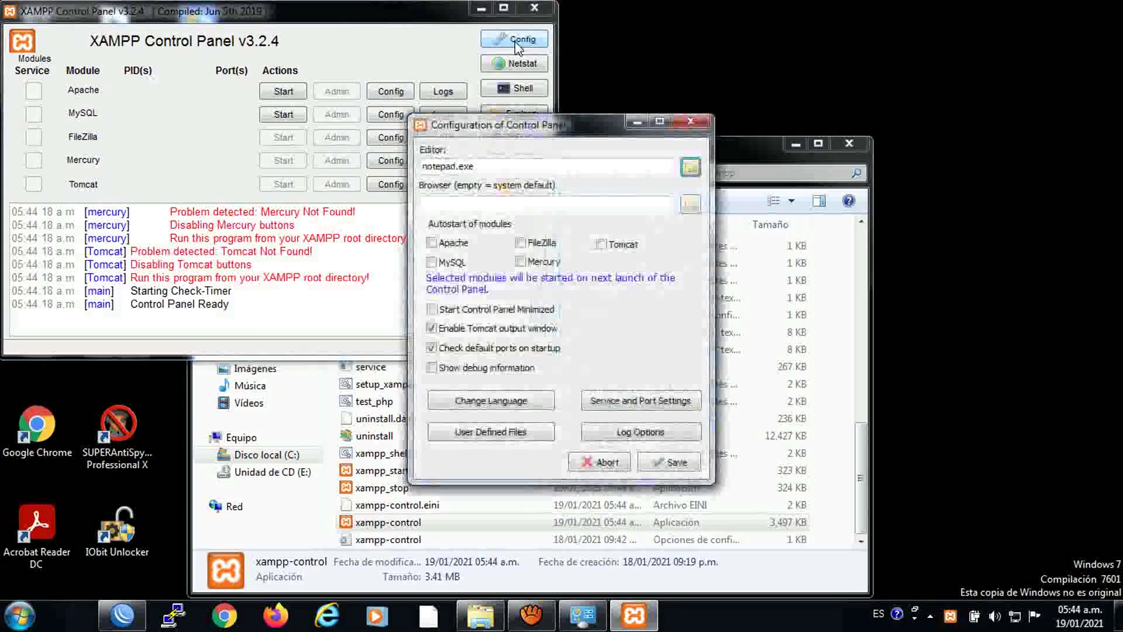
click(431, 242)
click(431, 262)
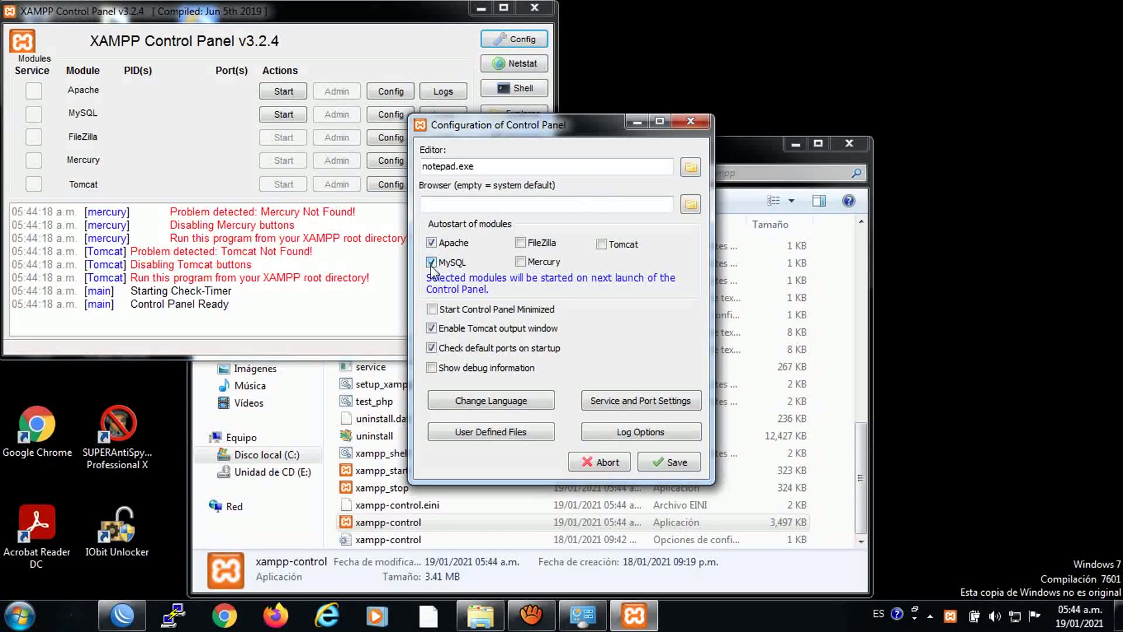
click(431, 328)
click(432, 310)
click(668, 462)
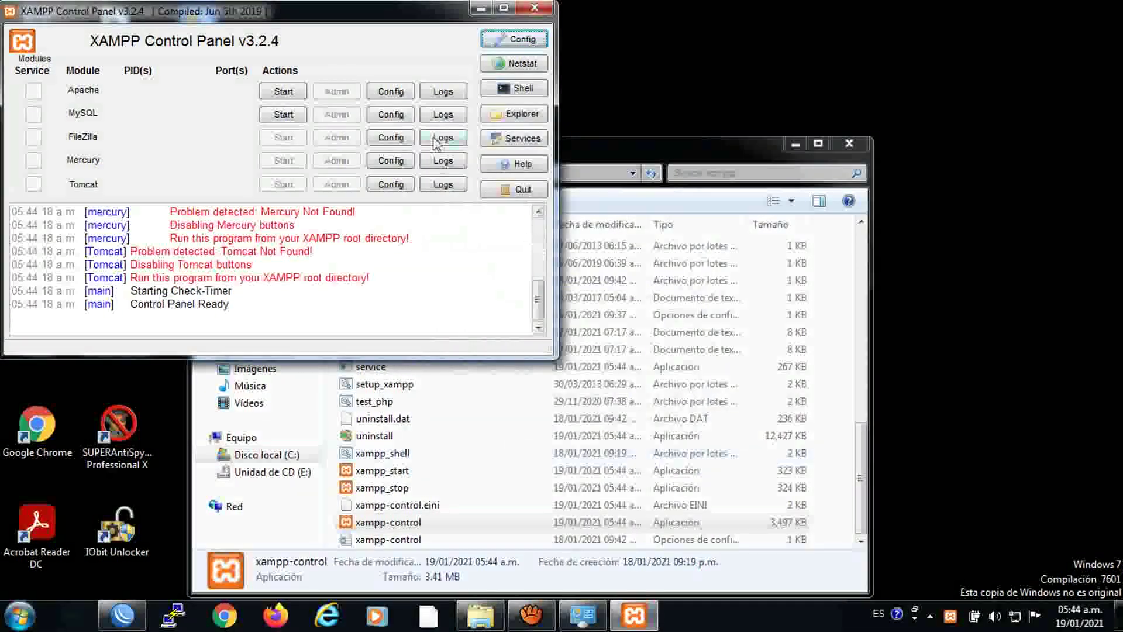
Start the Apache and MySQL modules in the XAMPP Control Panel.
click(283, 94)
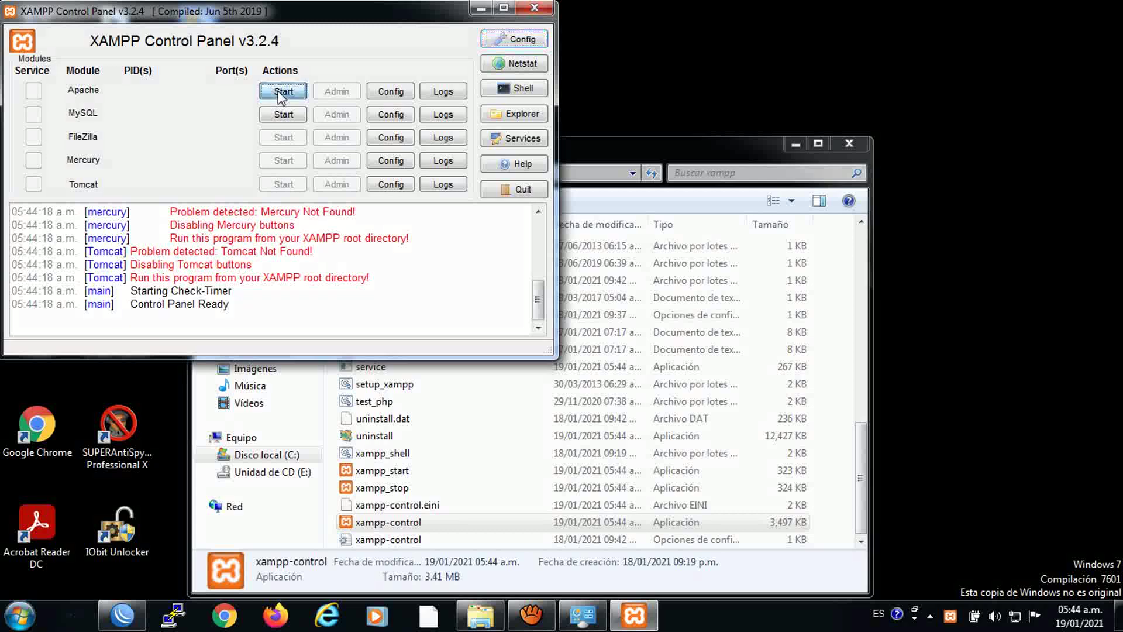
click(282, 115)
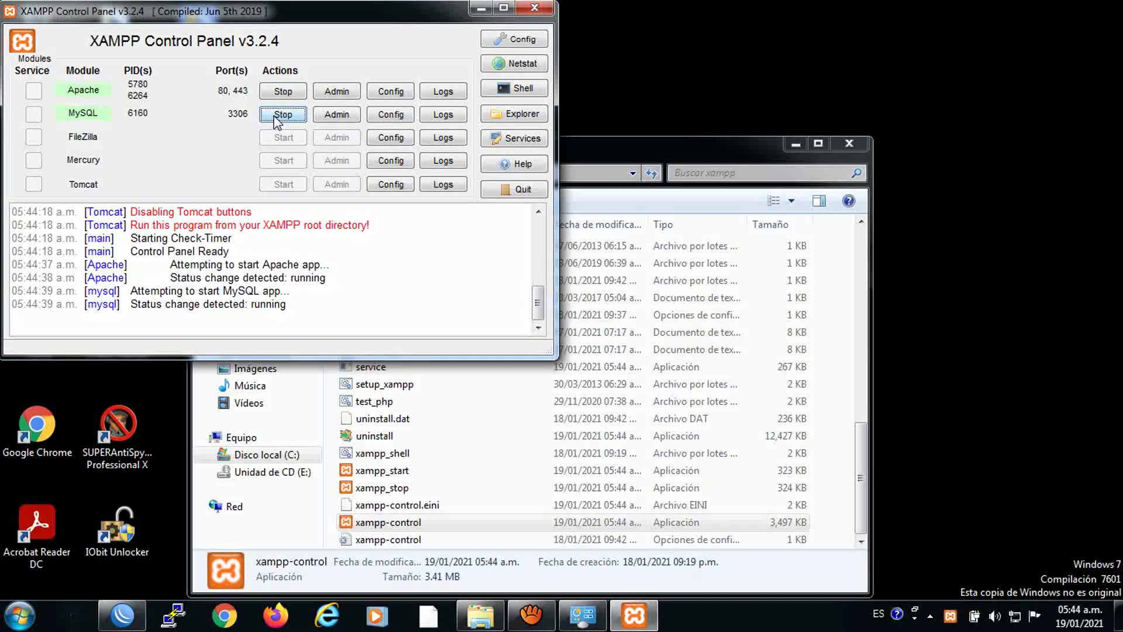
Open Google Chrome and get ready to enter a web address.
click(231, 627)
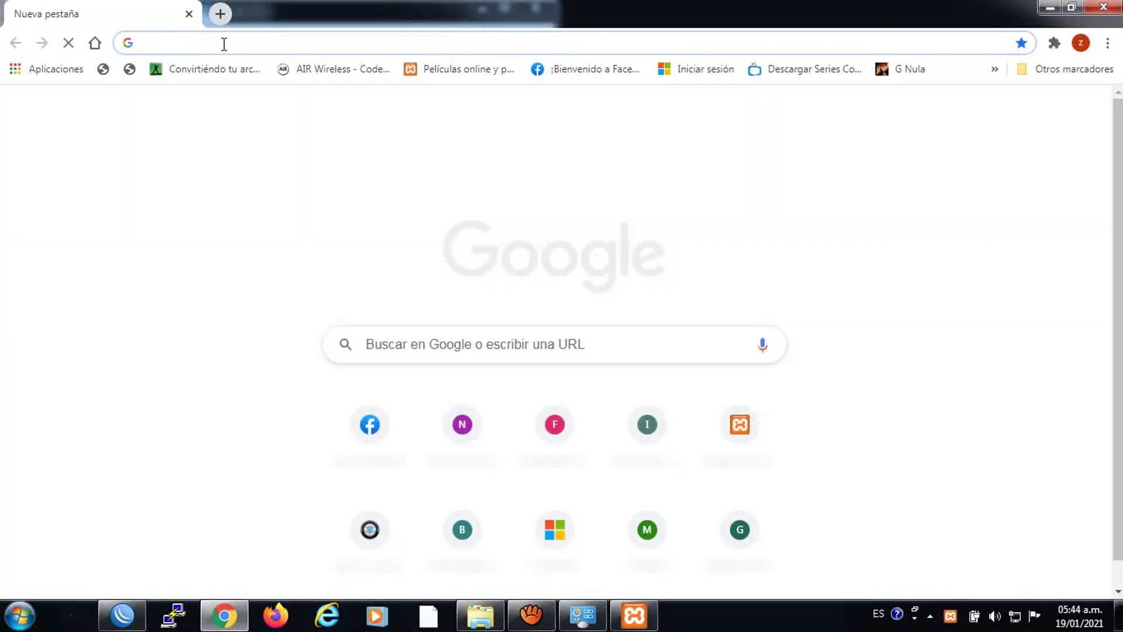
click(224, 44)
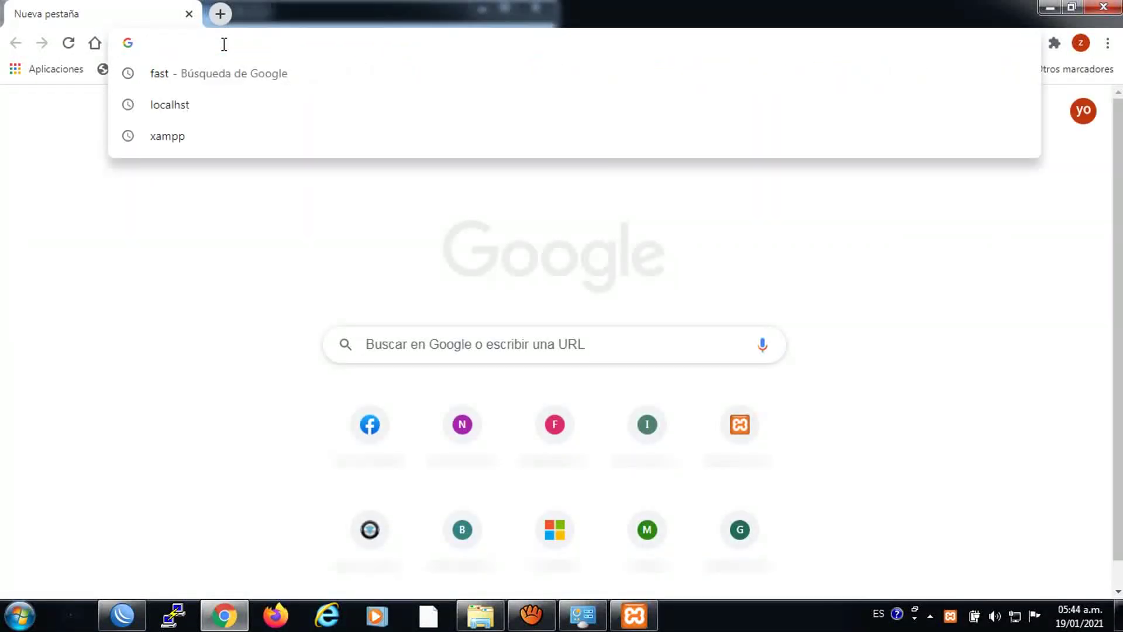
text(LOCAL)
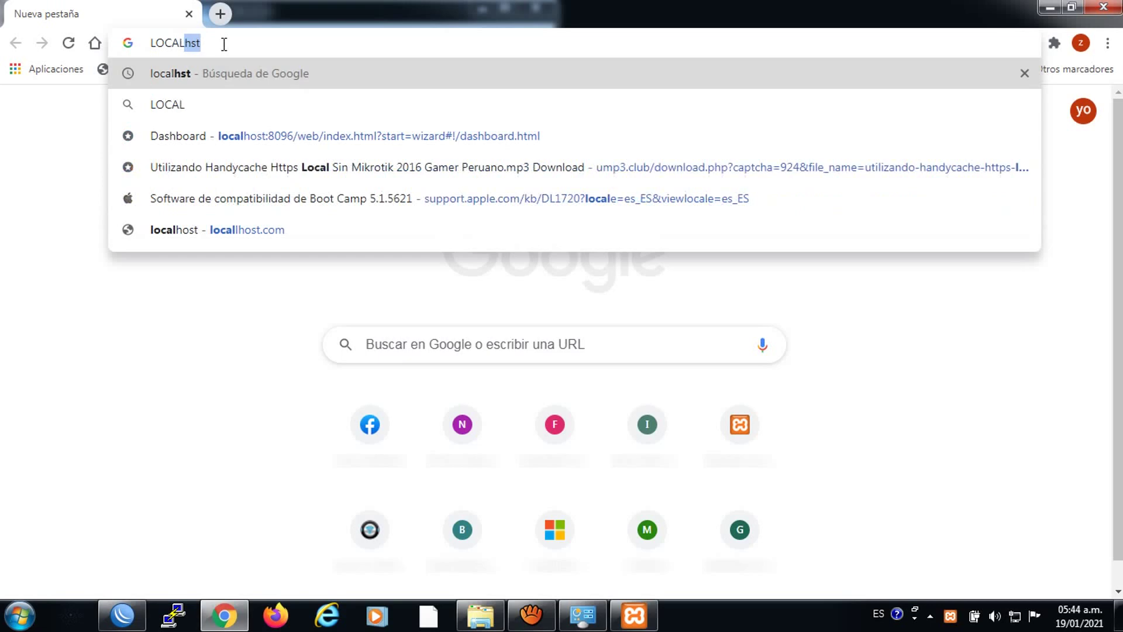
text(HST)
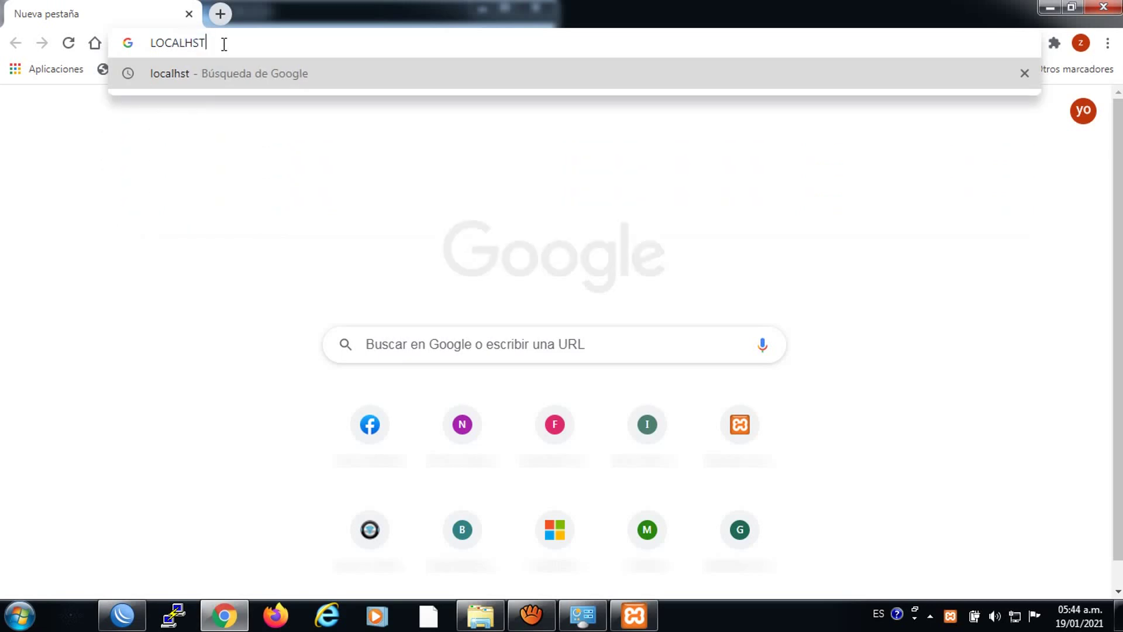
key(BackSpace)
key(BackSpace)
key(BackSpace)
key(BackSpace)
key(BackSpace)
key(BackSpace)
key(BackSpace)
key(BackSpace)
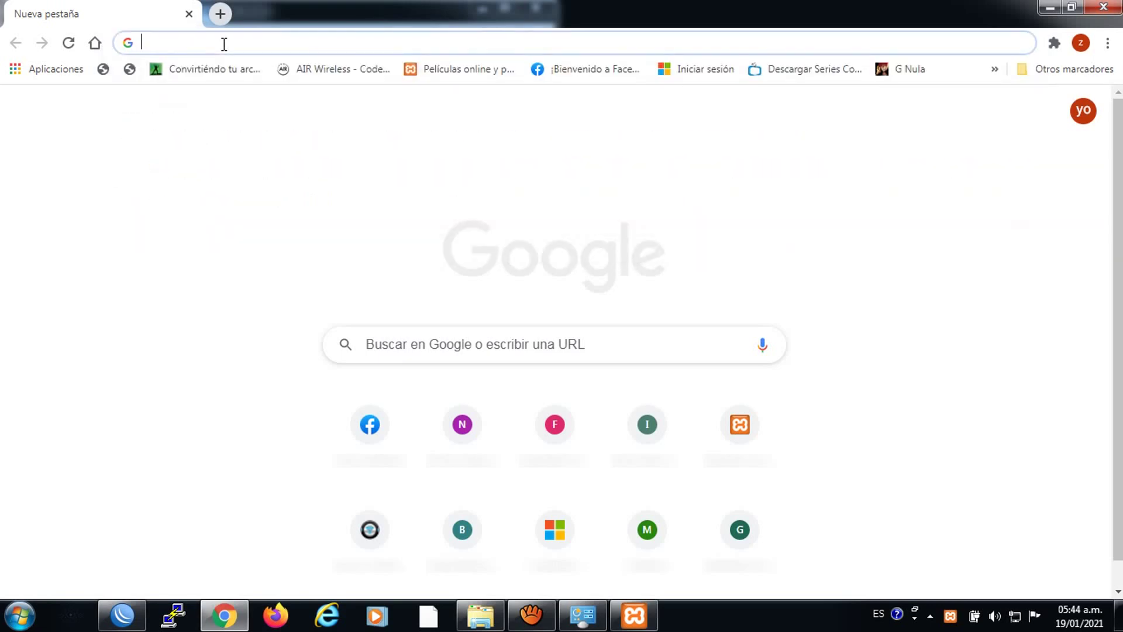
Load localhost in the browser and open phpMyAdmin from the XAMPP dashboard.
text(localh)
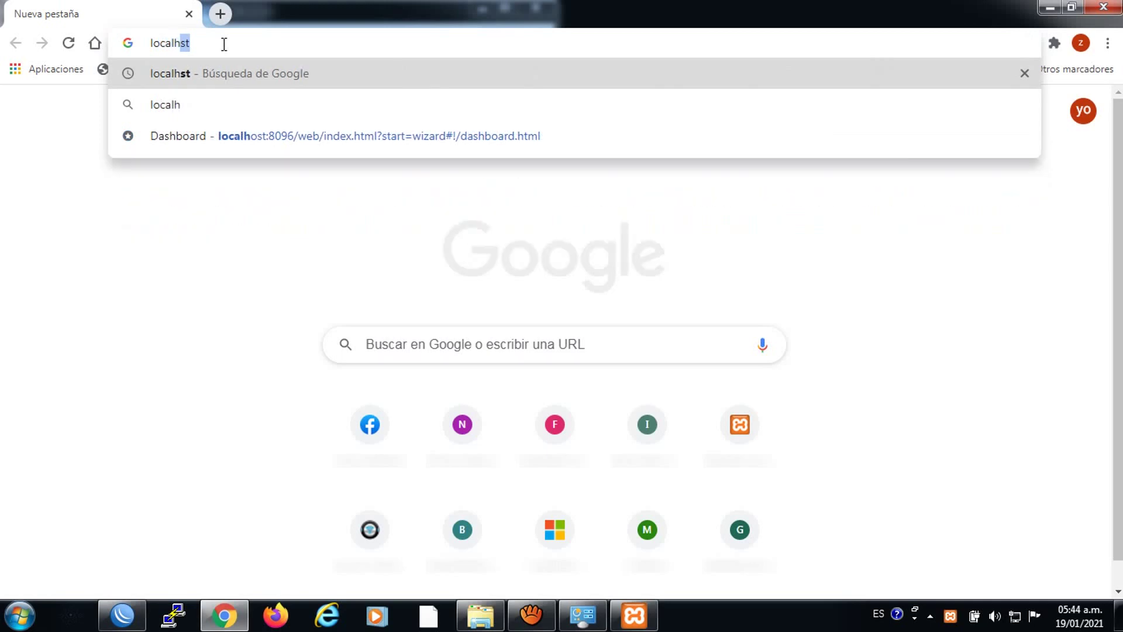
text(ost)
key(Return)
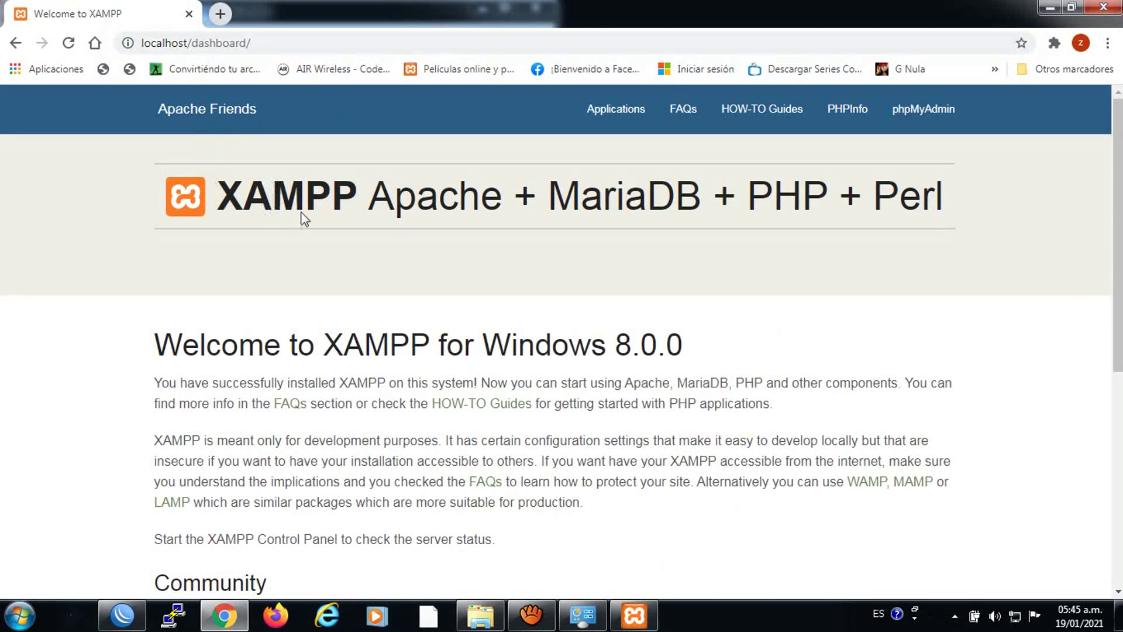
click(928, 115)
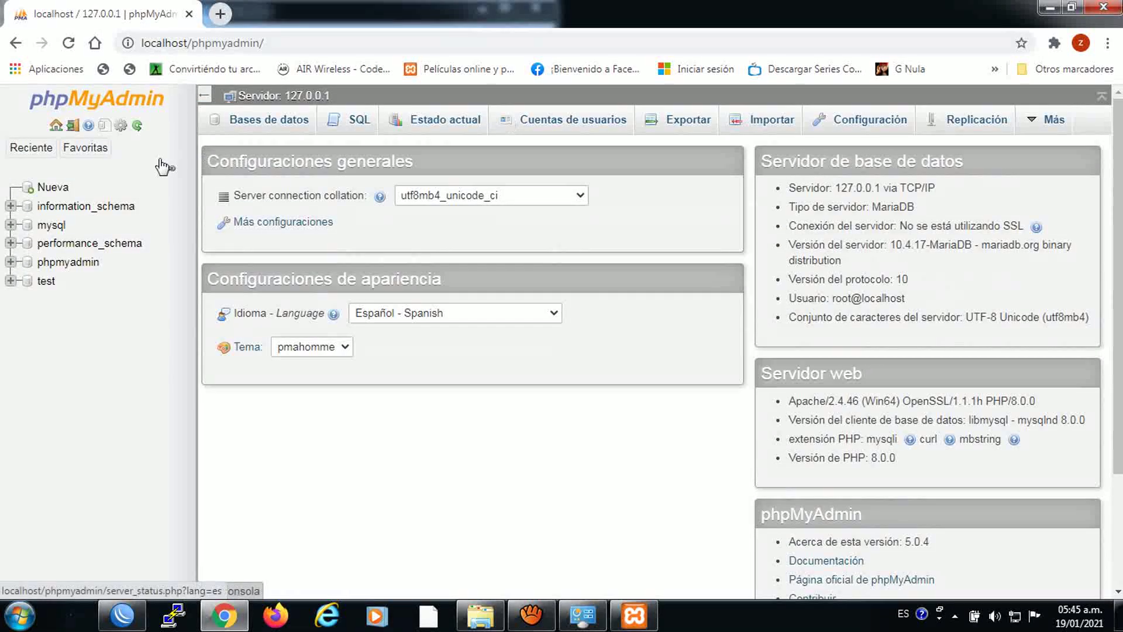
Create a new database named MIKRO-ZAMBAD with the utf8mb4_general_ci collation.
click(53, 189)
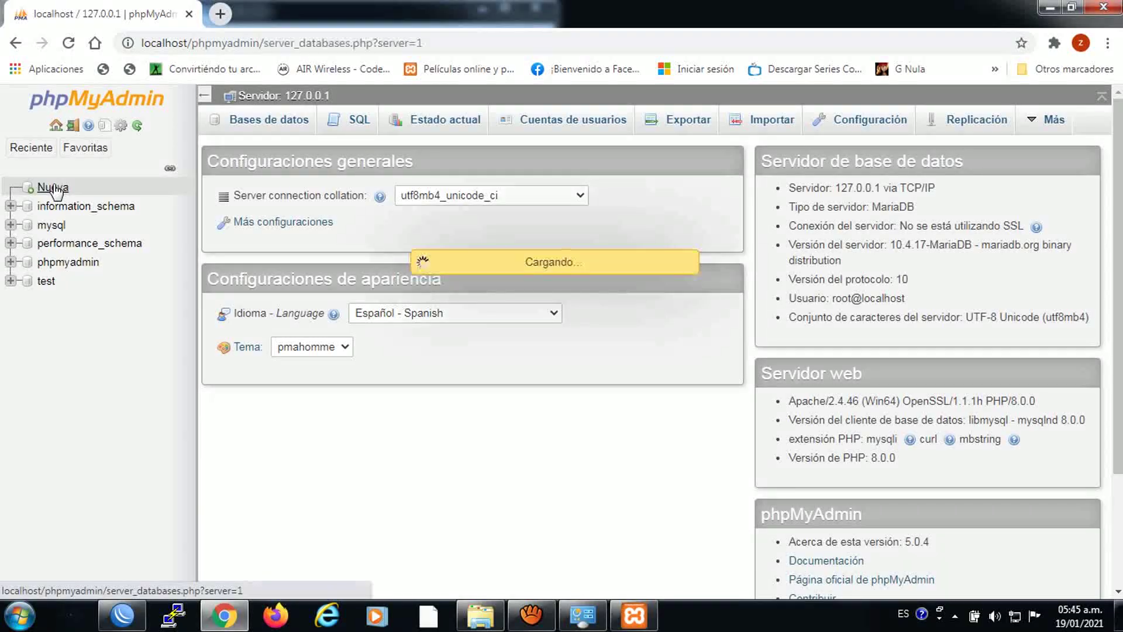
click(255, 234)
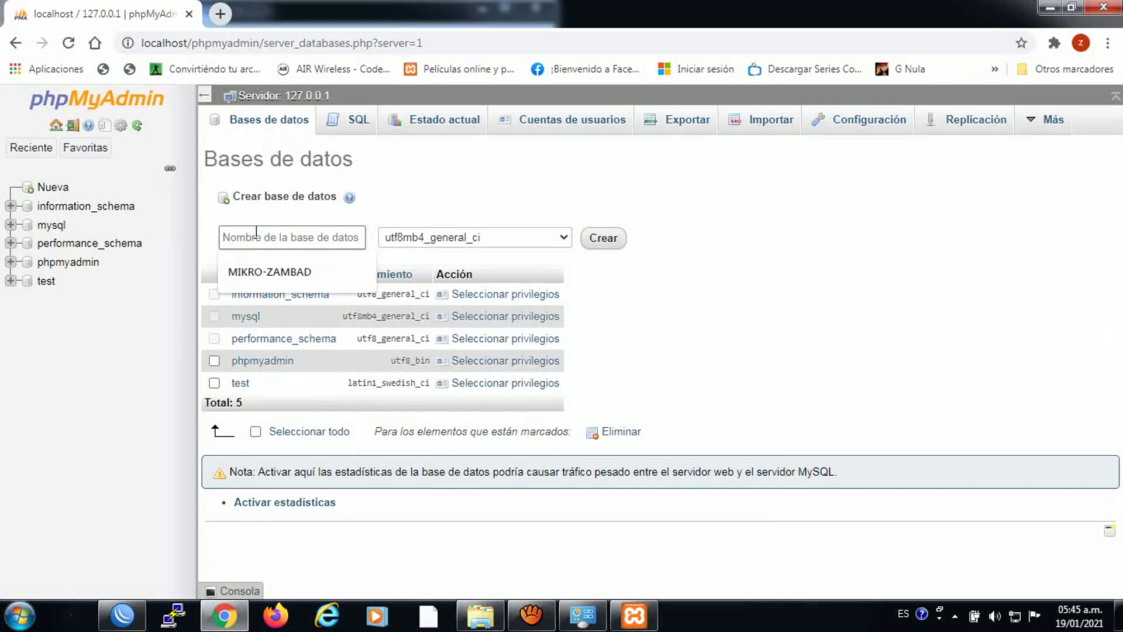
click(258, 268)
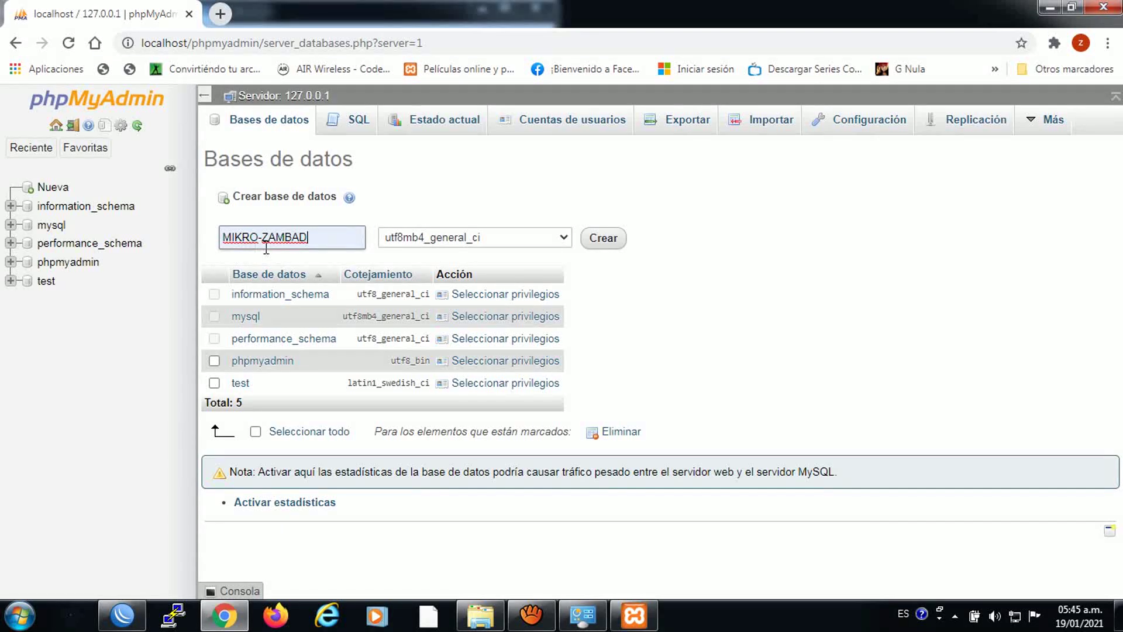
click(606, 246)
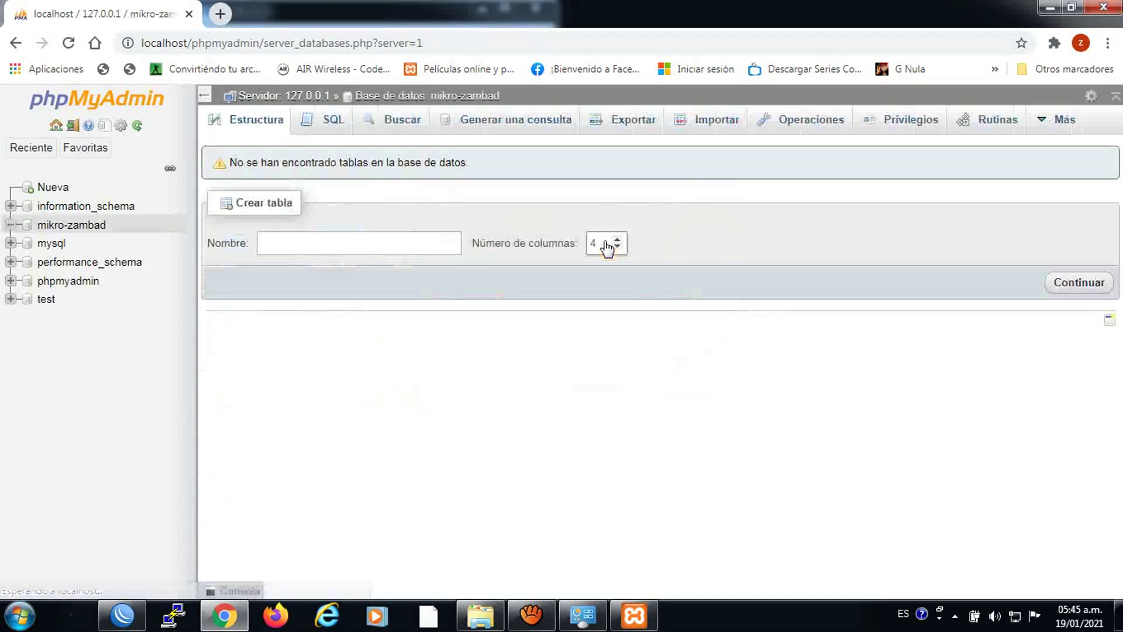
Close the browser and minimize the XAMPP Control Panel and xampp folder windows to reach the desktop.
click(1107, 8)
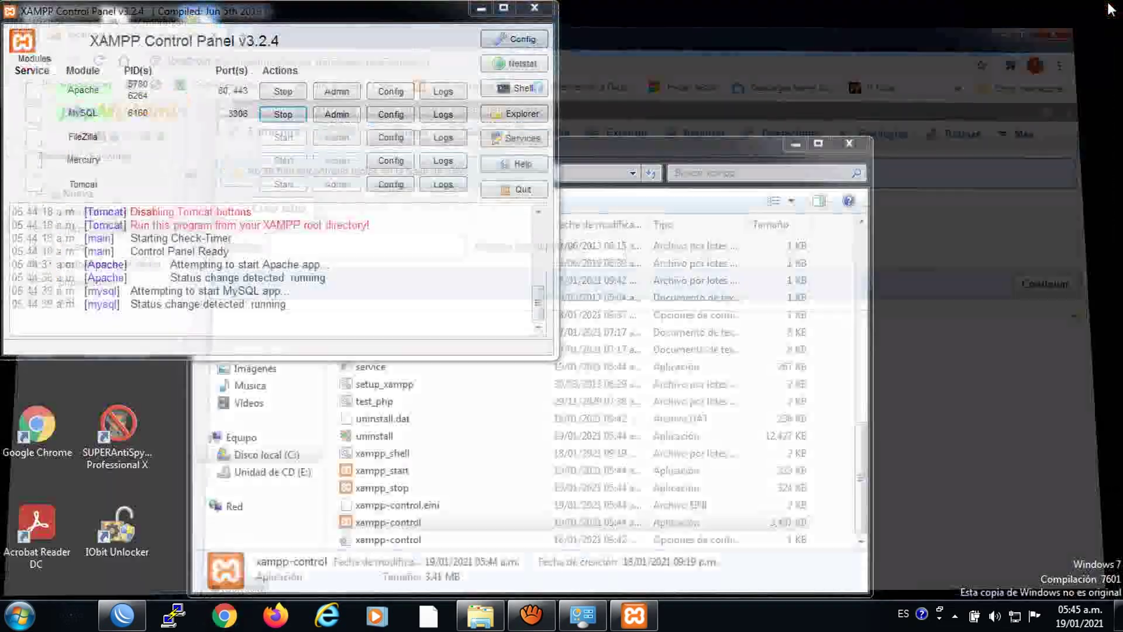
click(480, 9)
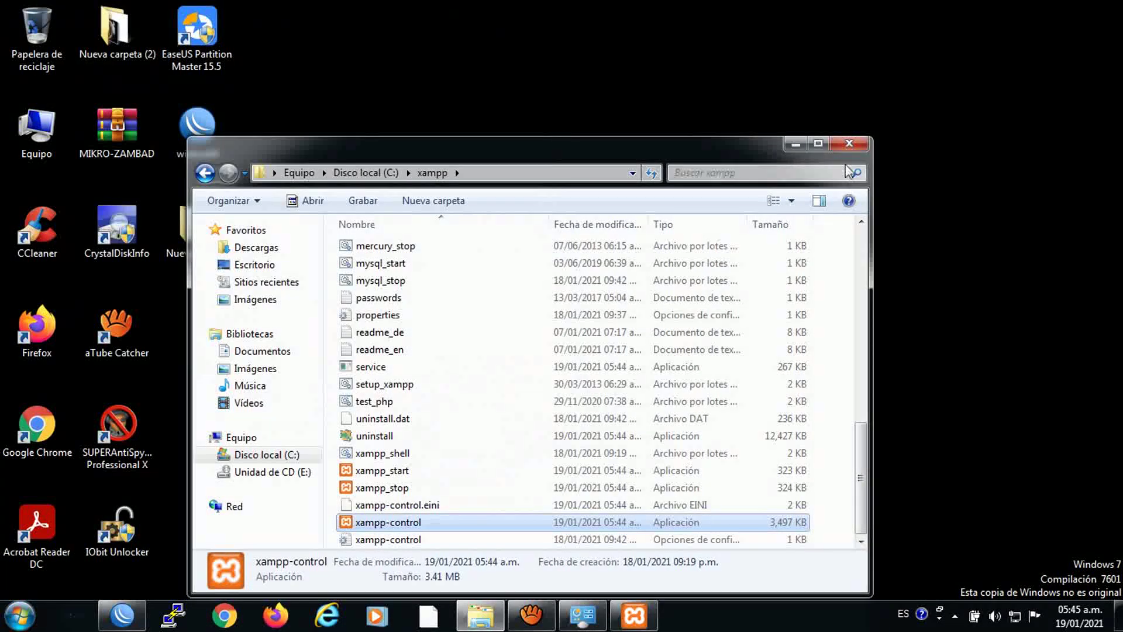
click(796, 145)
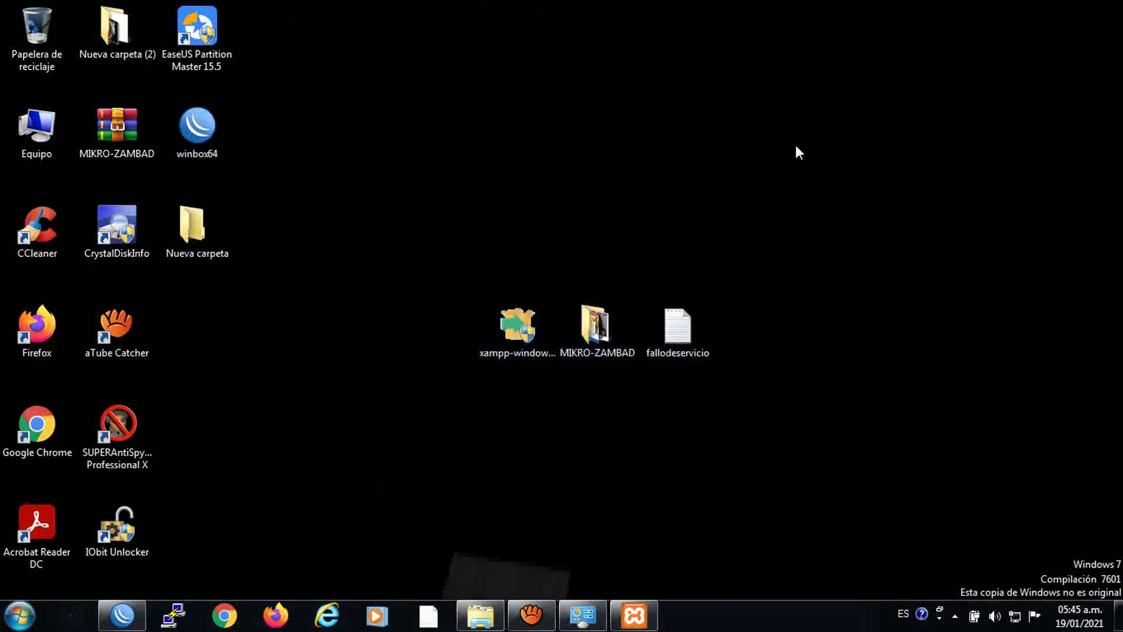
Check the contents of the MIKRO-ZAMBAD folder on the desktop and copy the folder.
click(597, 328)
double_click(596, 329)
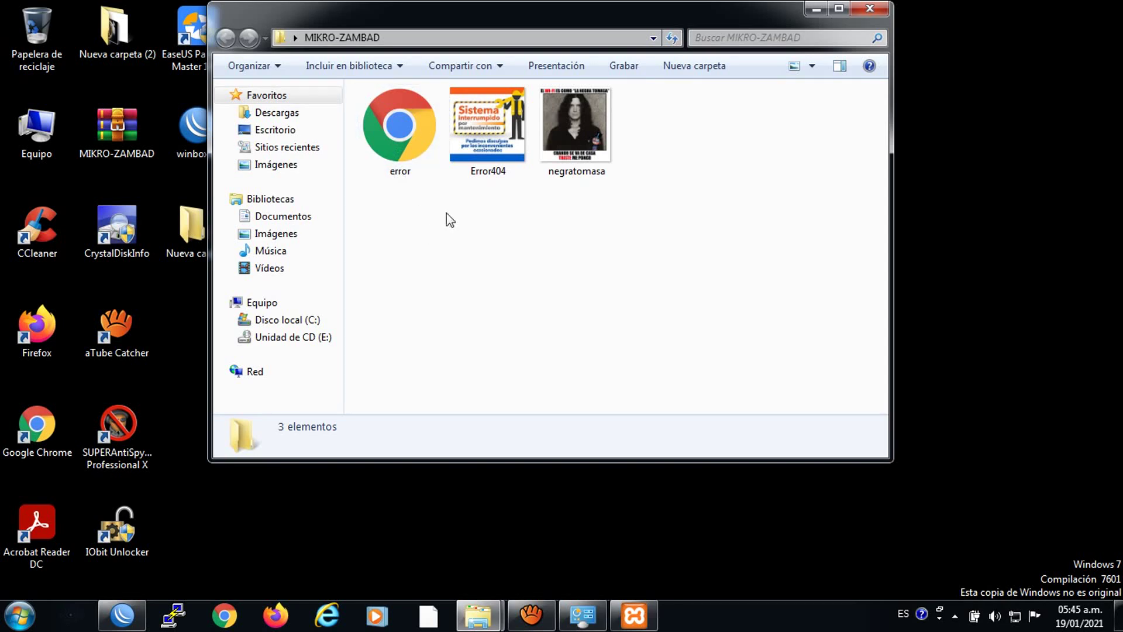
click(864, 13)
right_click(593, 321)
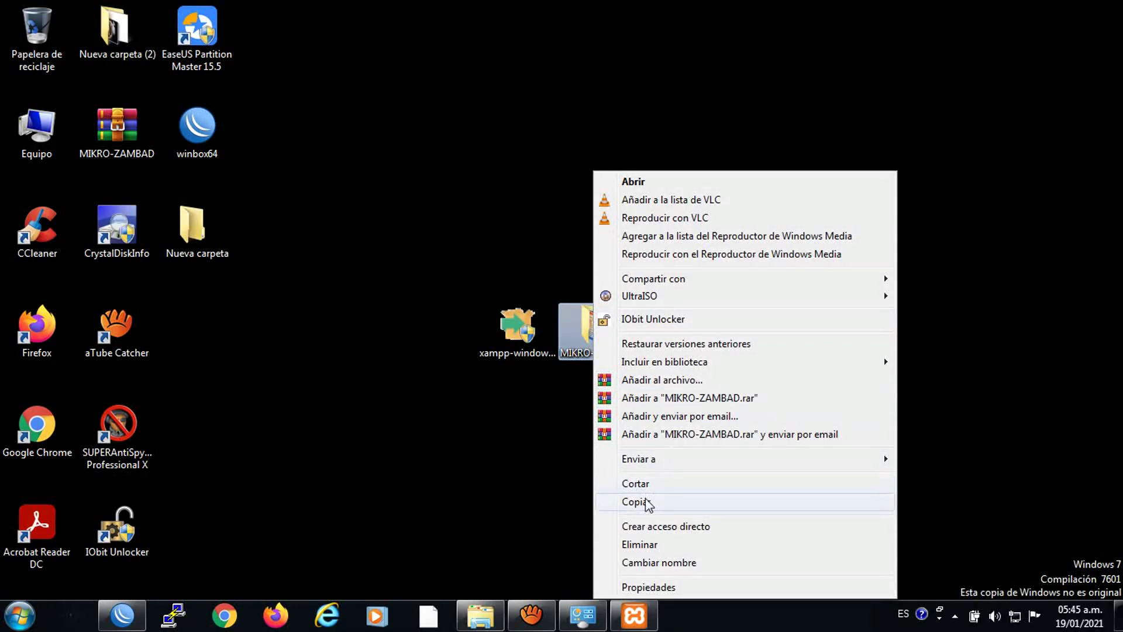
click(647, 503)
Paste the MIKRO-ZAMBAD folder into C:\xampp\htdocs and close the folder window.
click(479, 614)
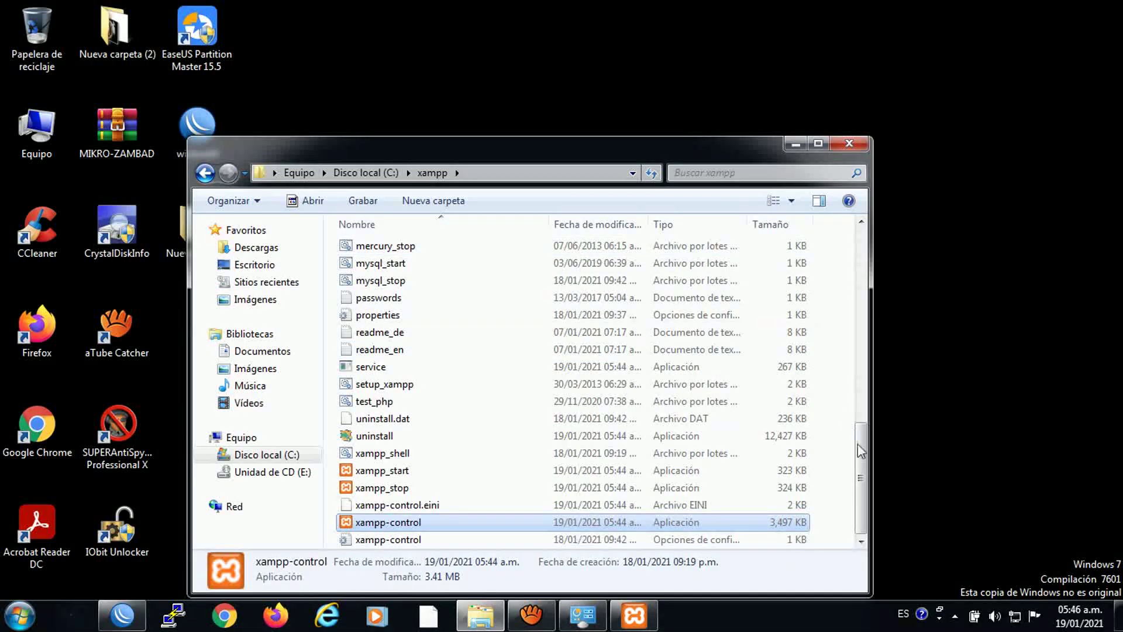
drag(852, 431, 857, 237)
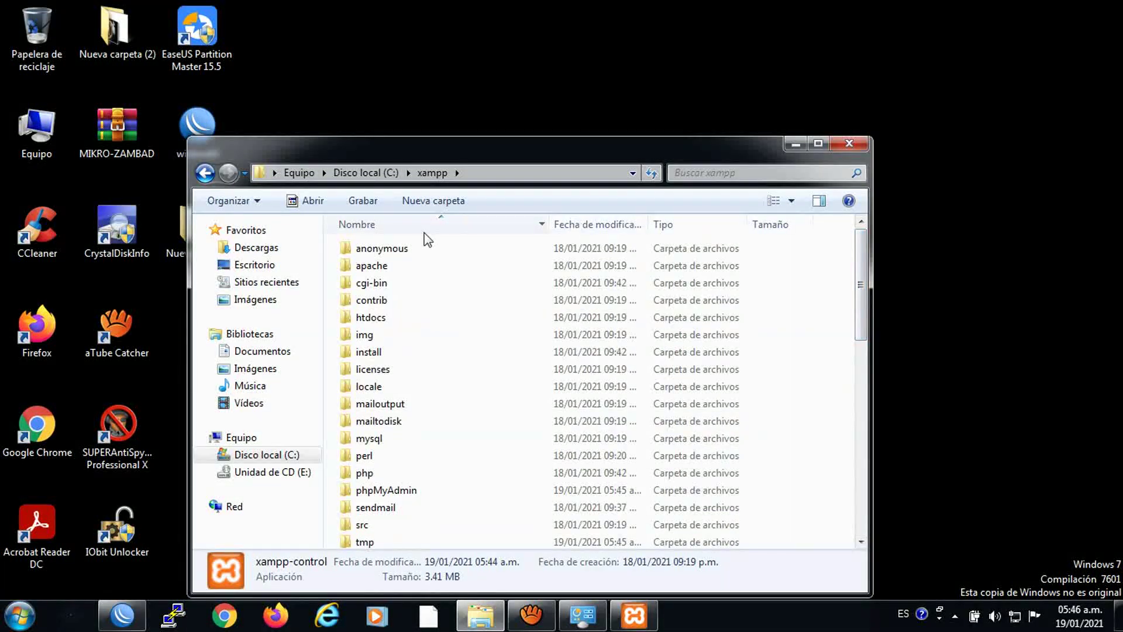
double_click(363, 321)
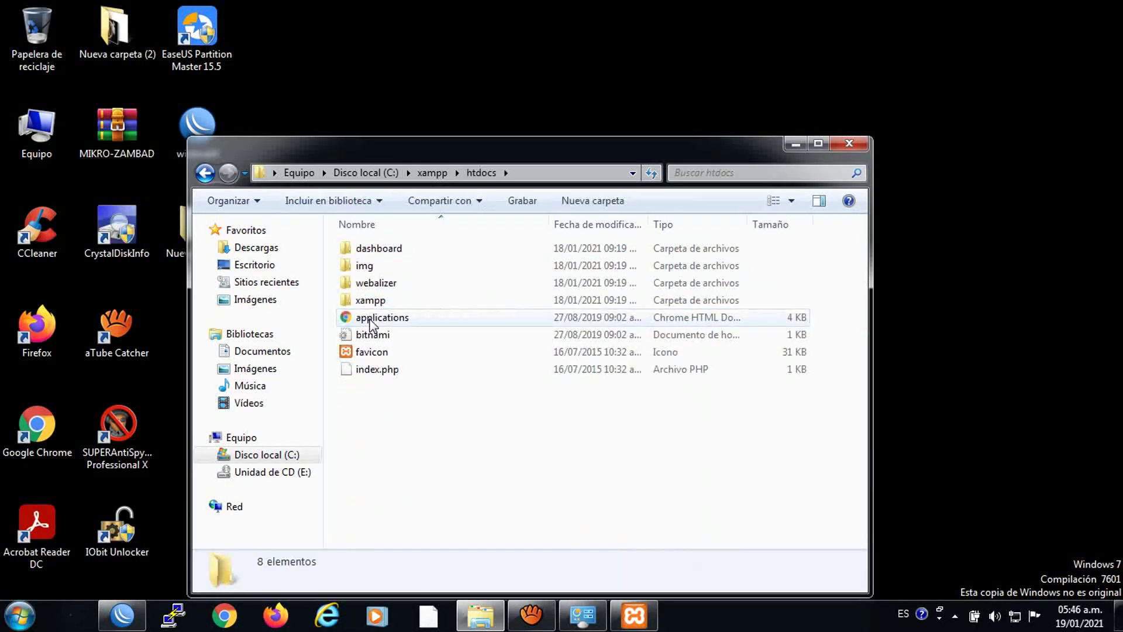
right_click(416, 412)
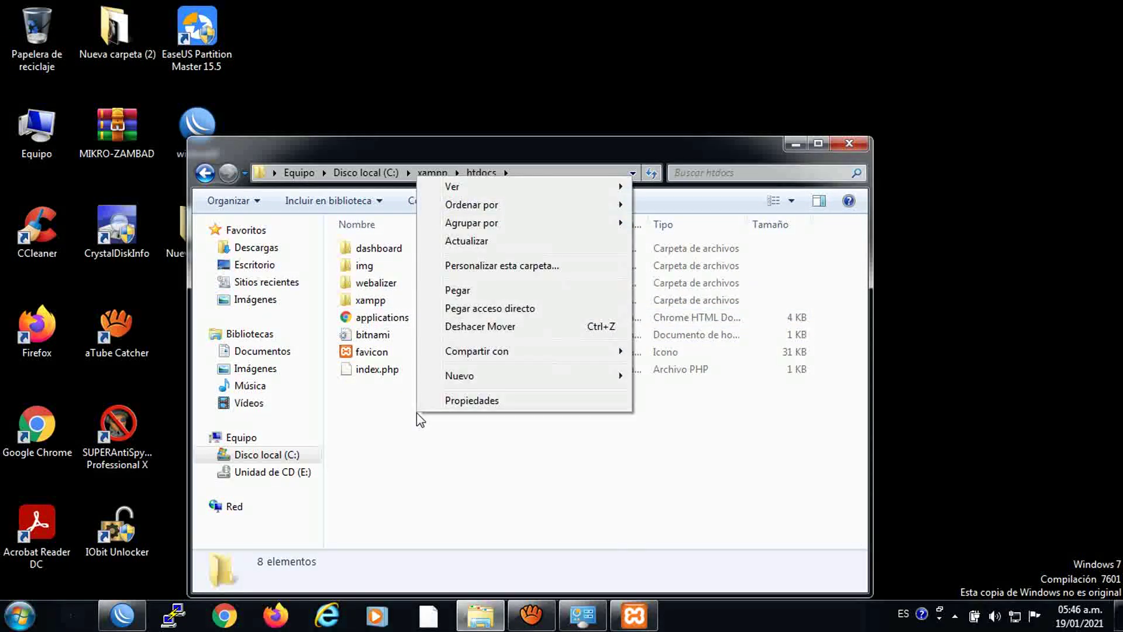
click(472, 291)
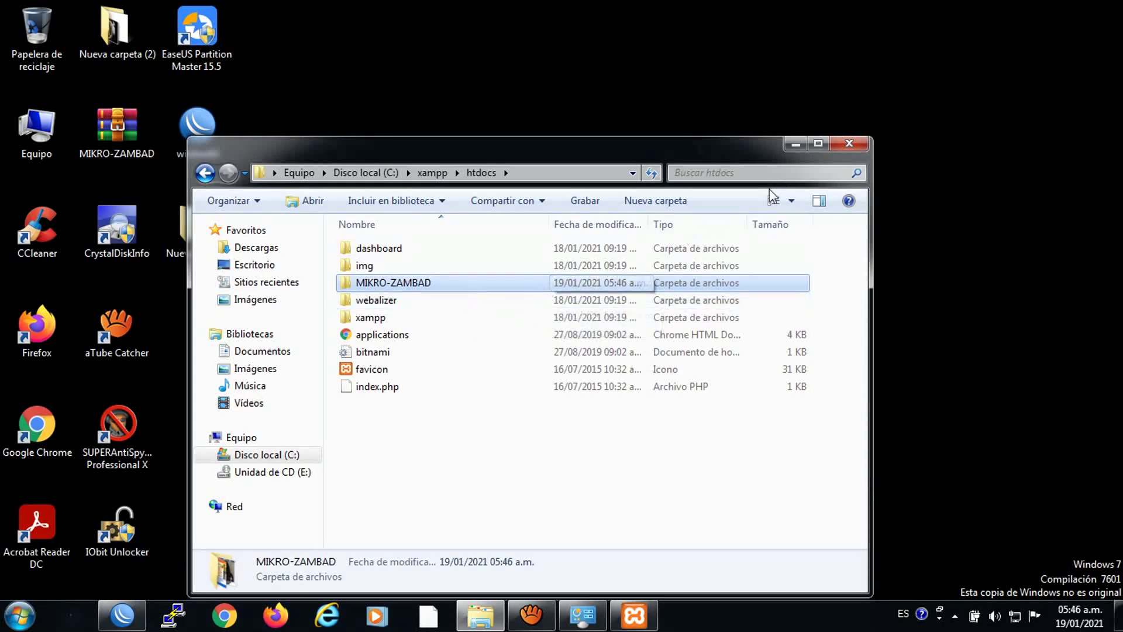
click(851, 151)
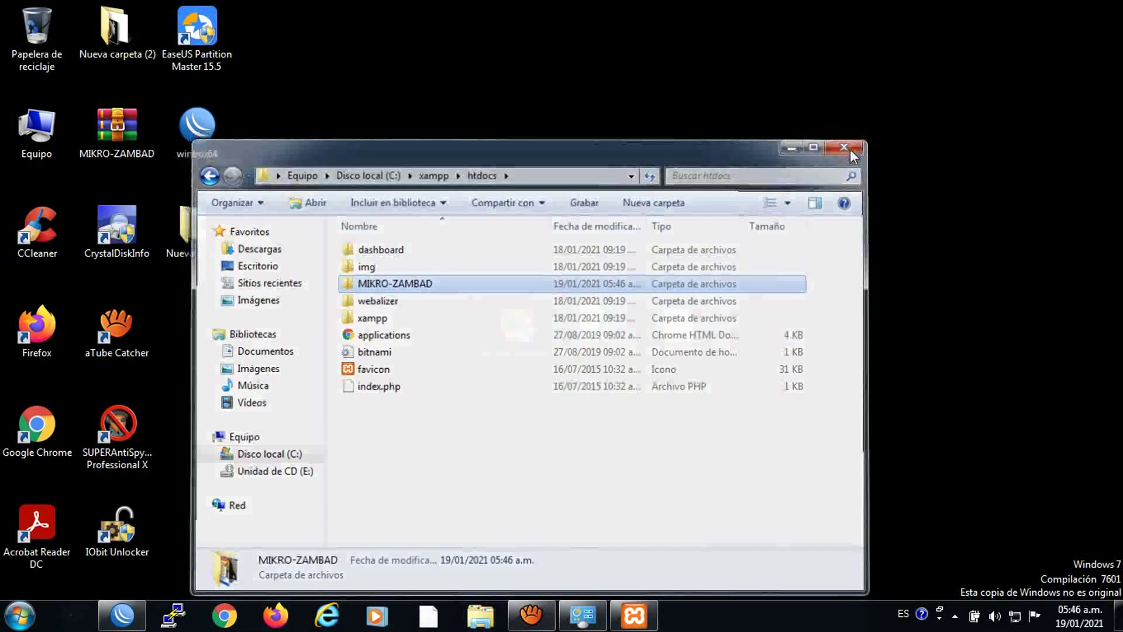
Quit the XAMPP Control Panel that is running in the background.
click(957, 617)
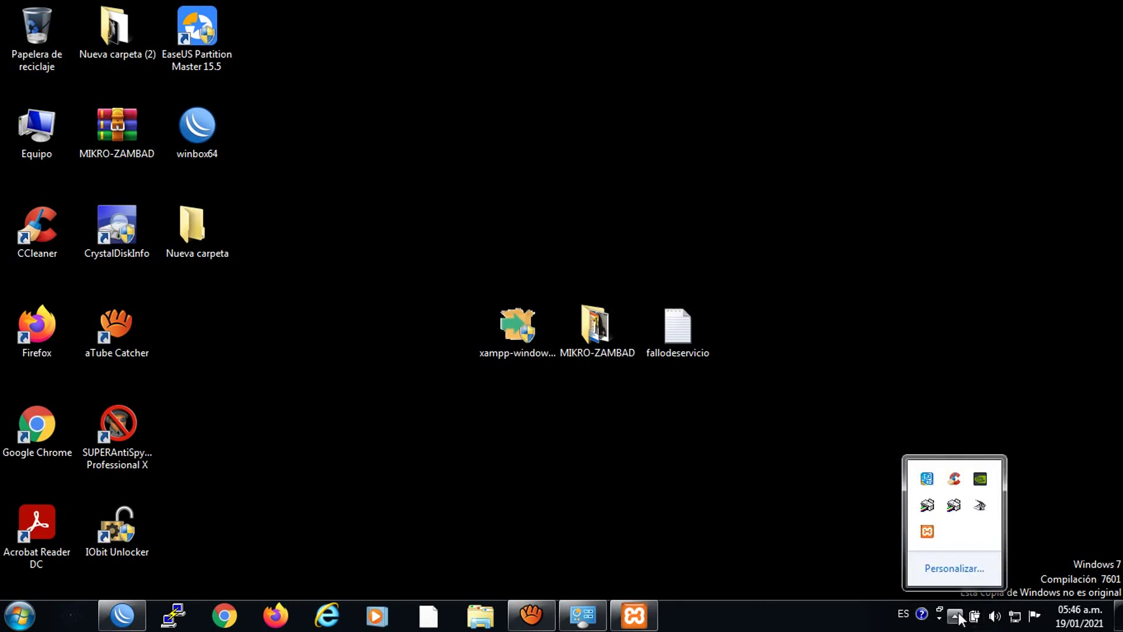
right_click(929, 532)
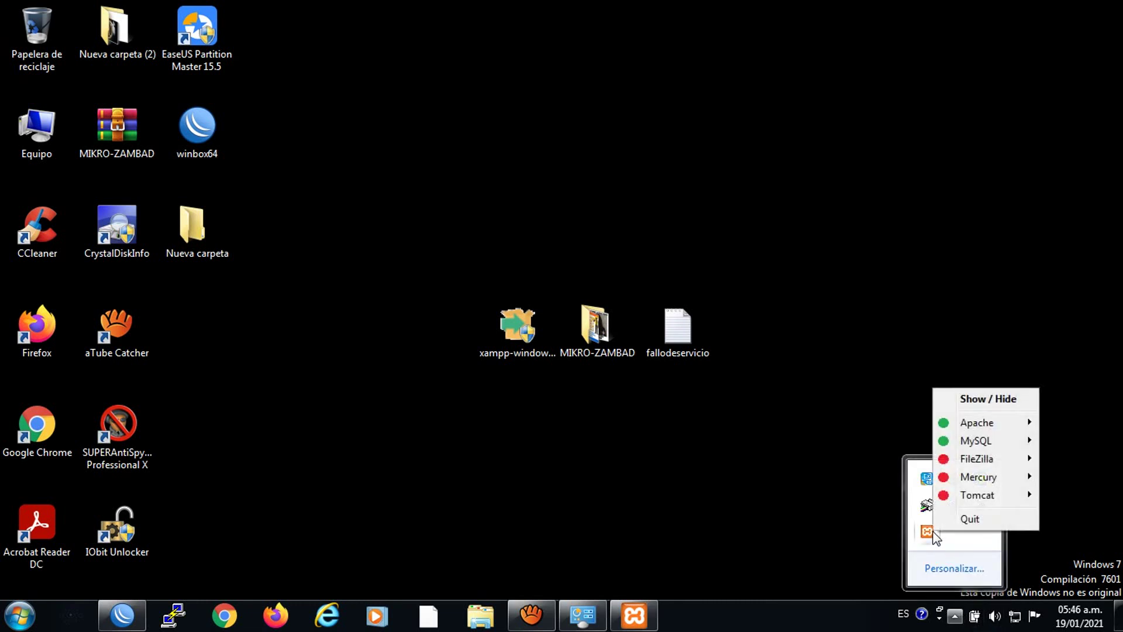
click(979, 521)
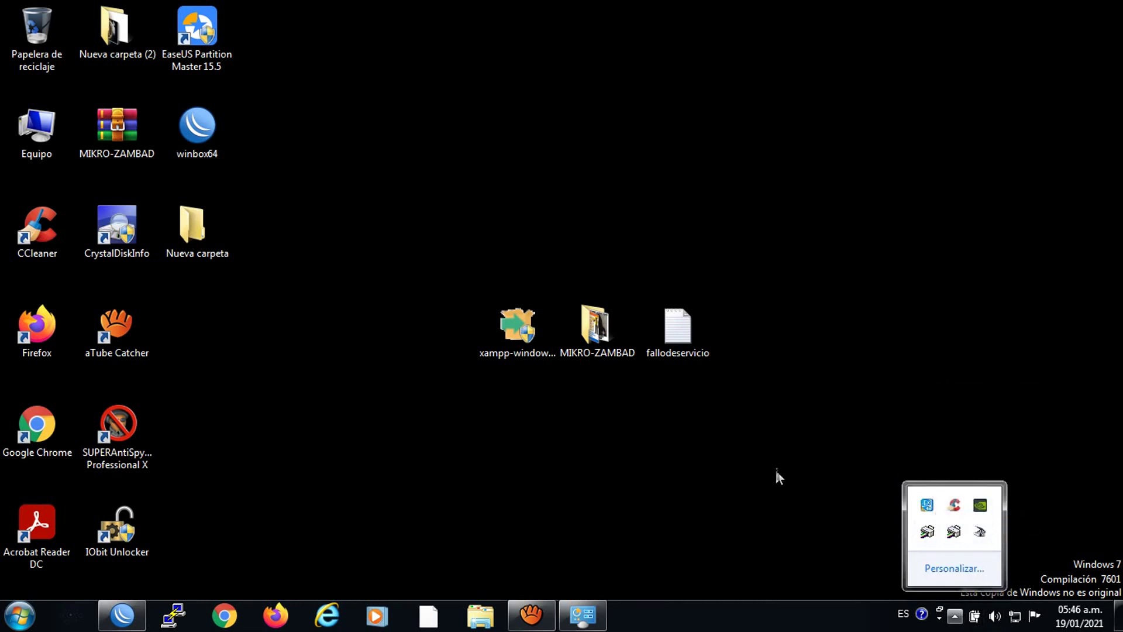
Launch the xampp-control application from the C:\xampp folder.
double_click(41, 133)
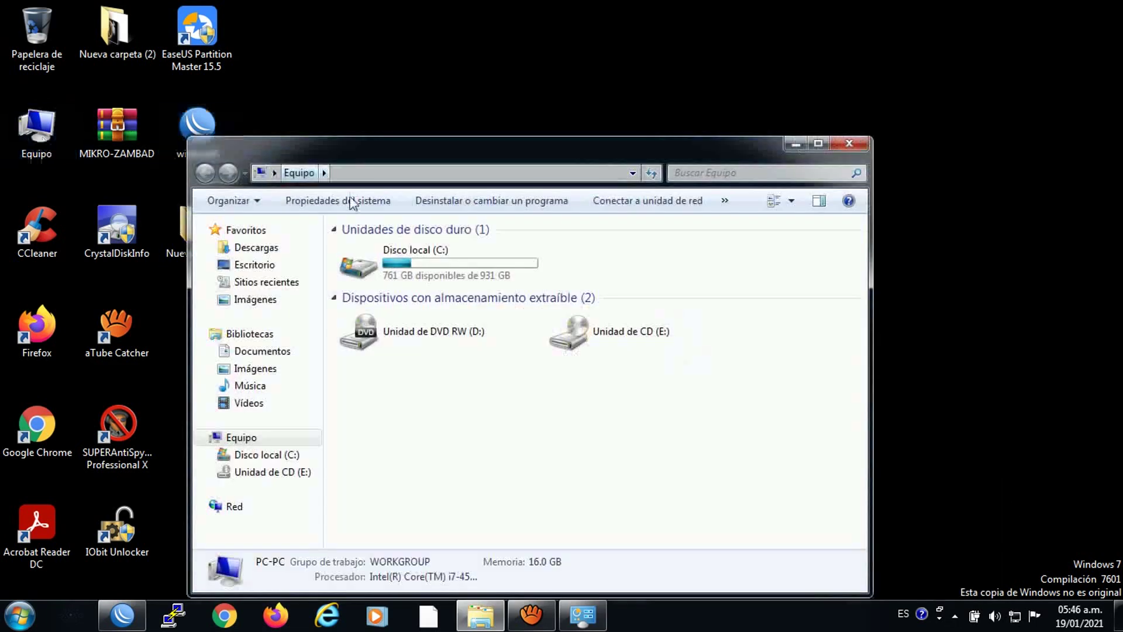
double_click(369, 278)
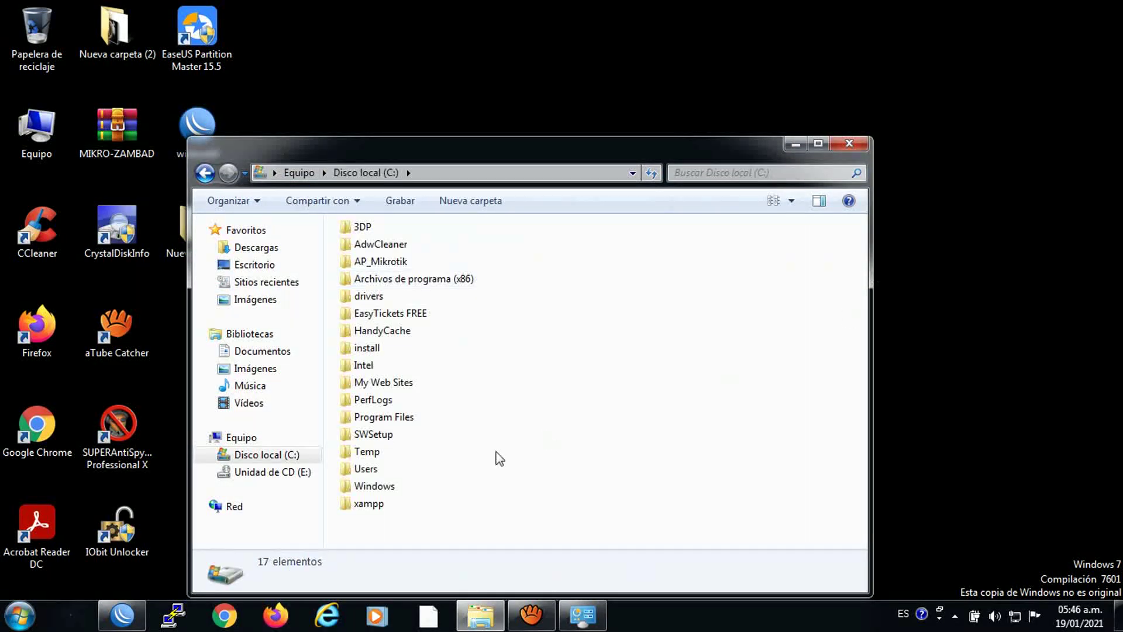
double_click(368, 503)
drag(861, 298, 861, 494)
click(379, 507)
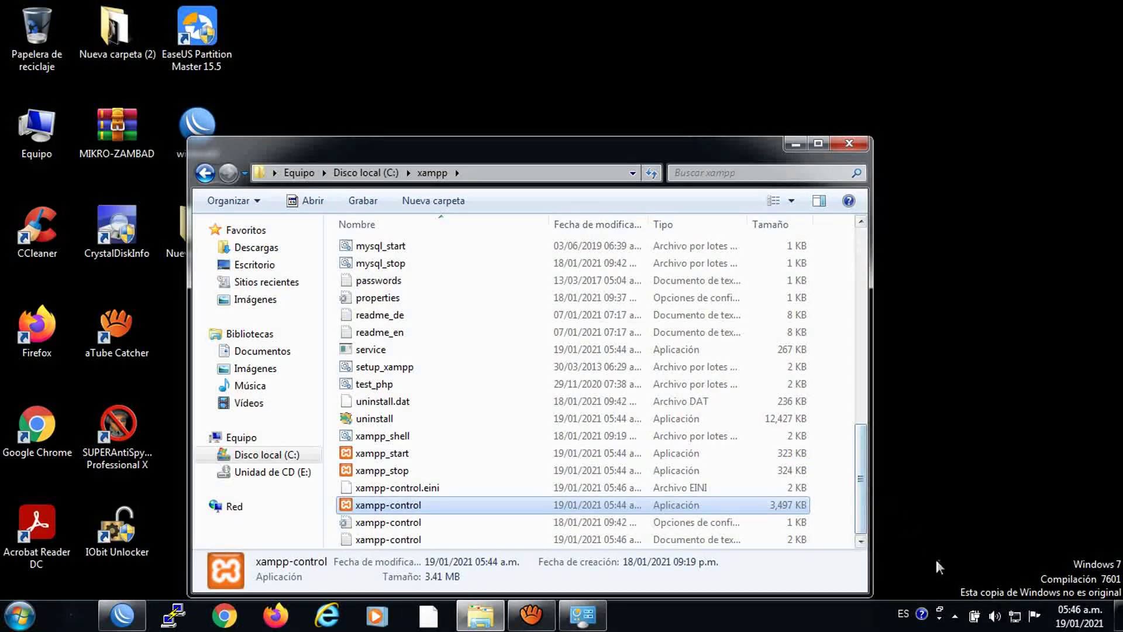
Bring up the minimized XAMPP Control Panel to check the Apache and MySQL modules, and close its window.
click(955, 615)
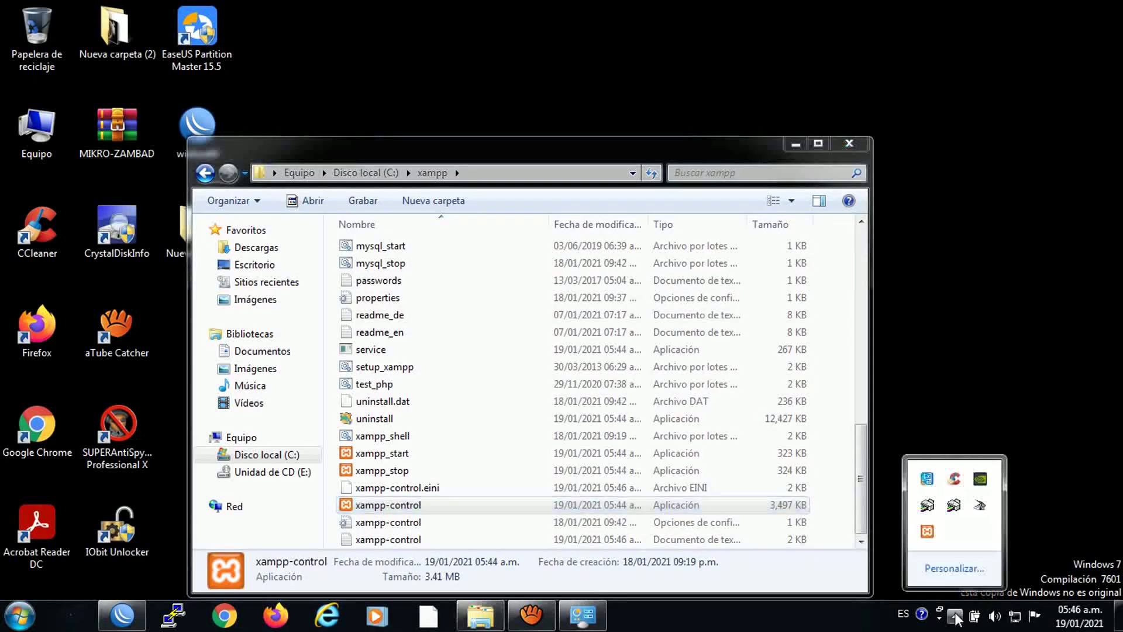
click(927, 533)
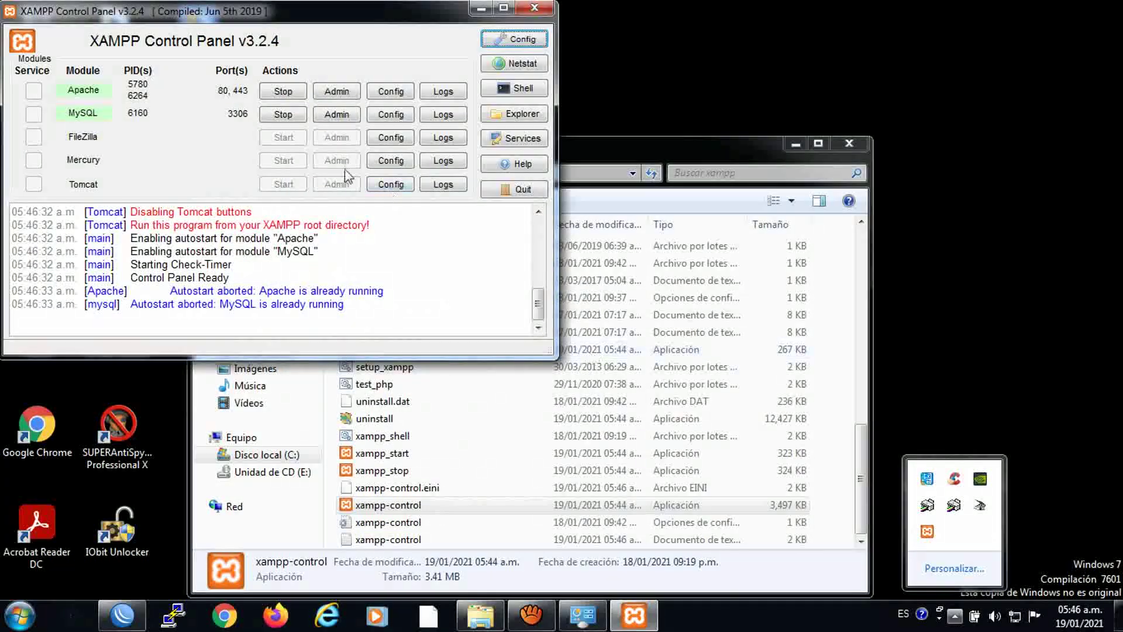
click(117, 186)
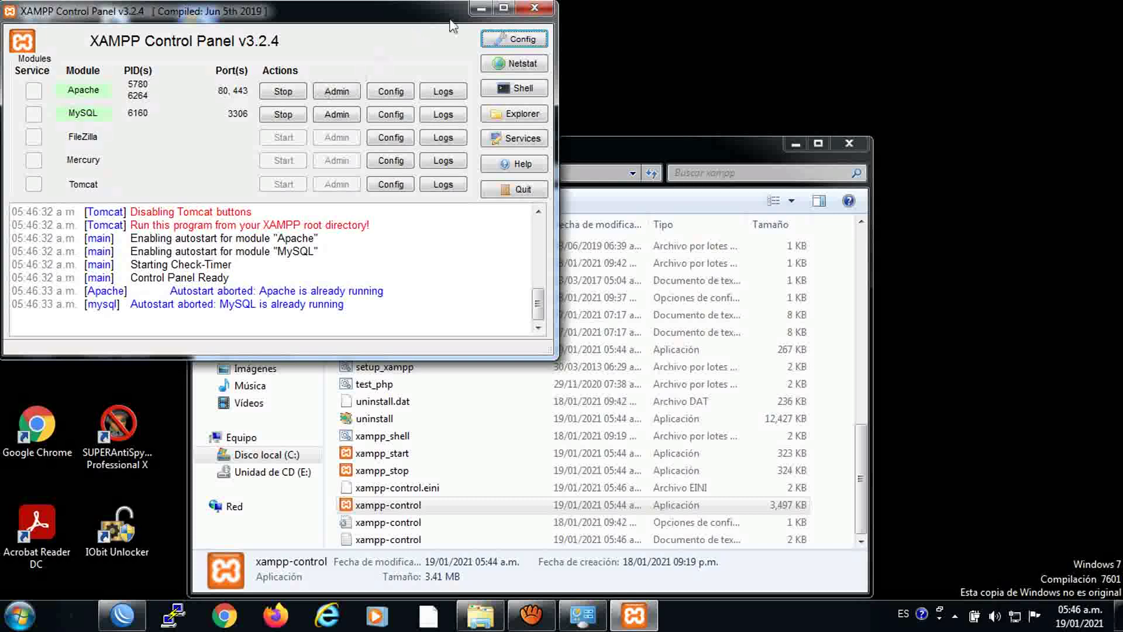
click(533, 8)
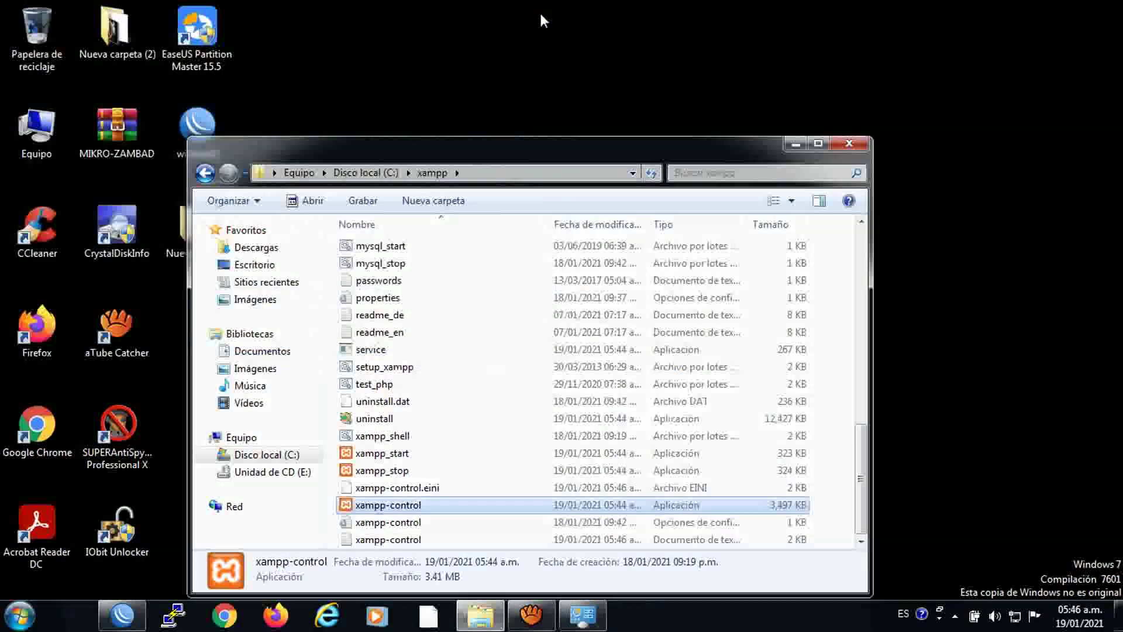
Quit the background XAMPP Control Panel completely and relaunch xampp-control from the xampp folder.
click(954, 616)
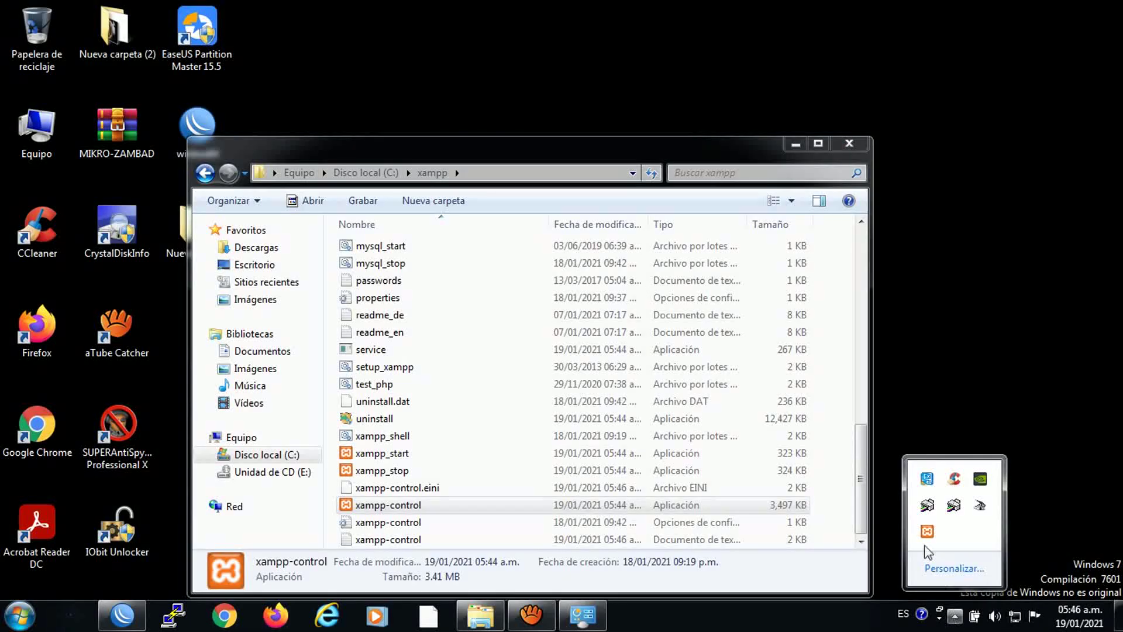
right_click(926, 538)
click(960, 526)
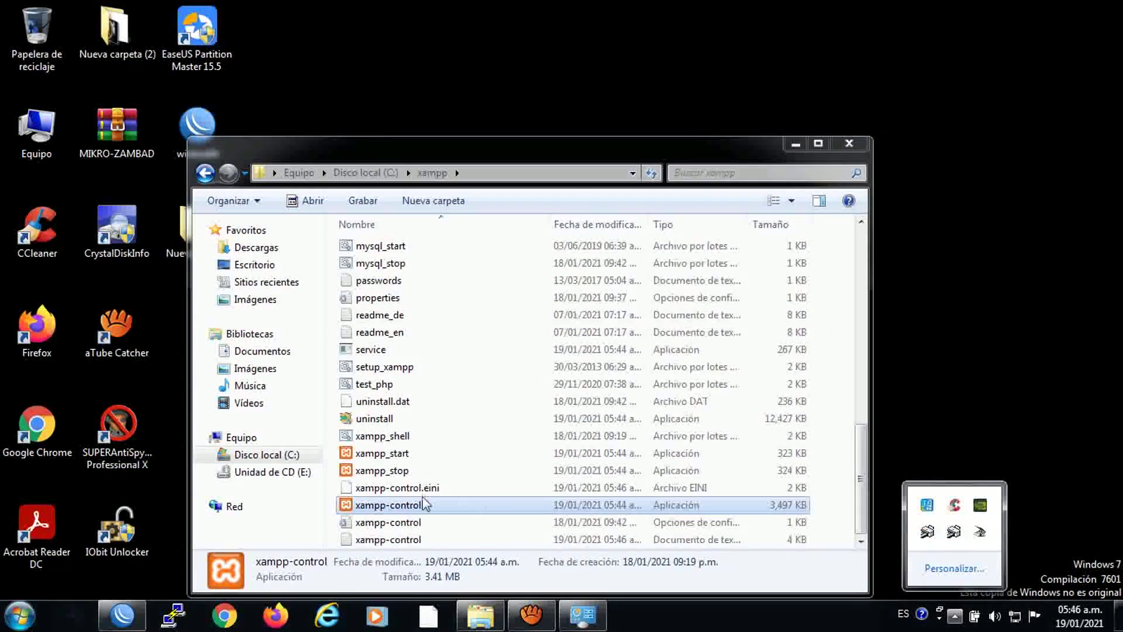
click(388, 510)
right_click(386, 509)
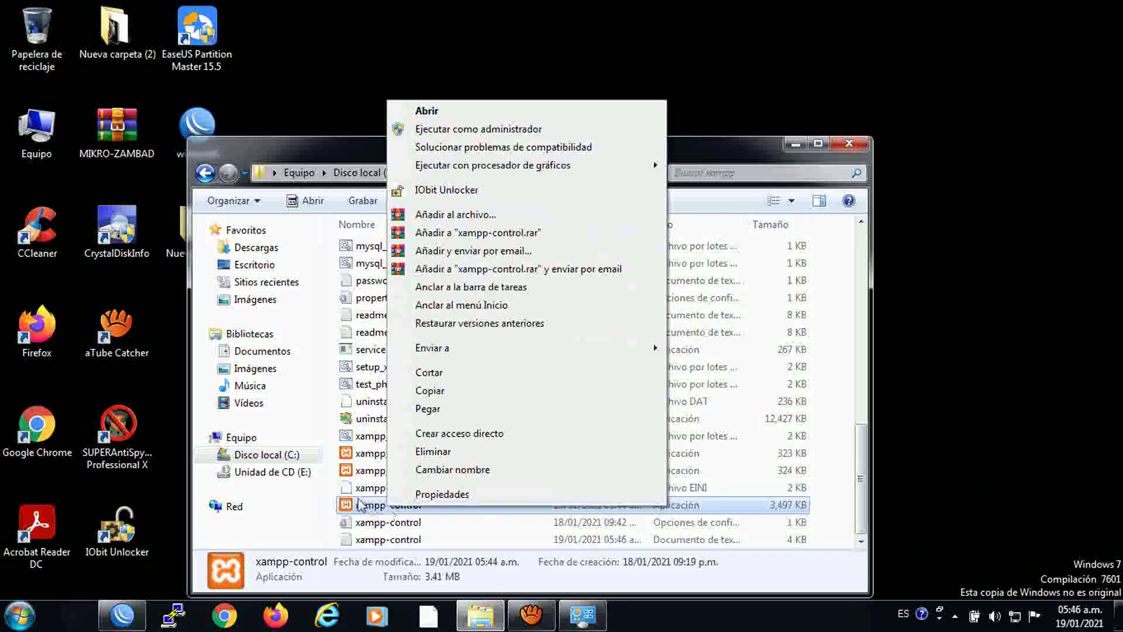
click(361, 507)
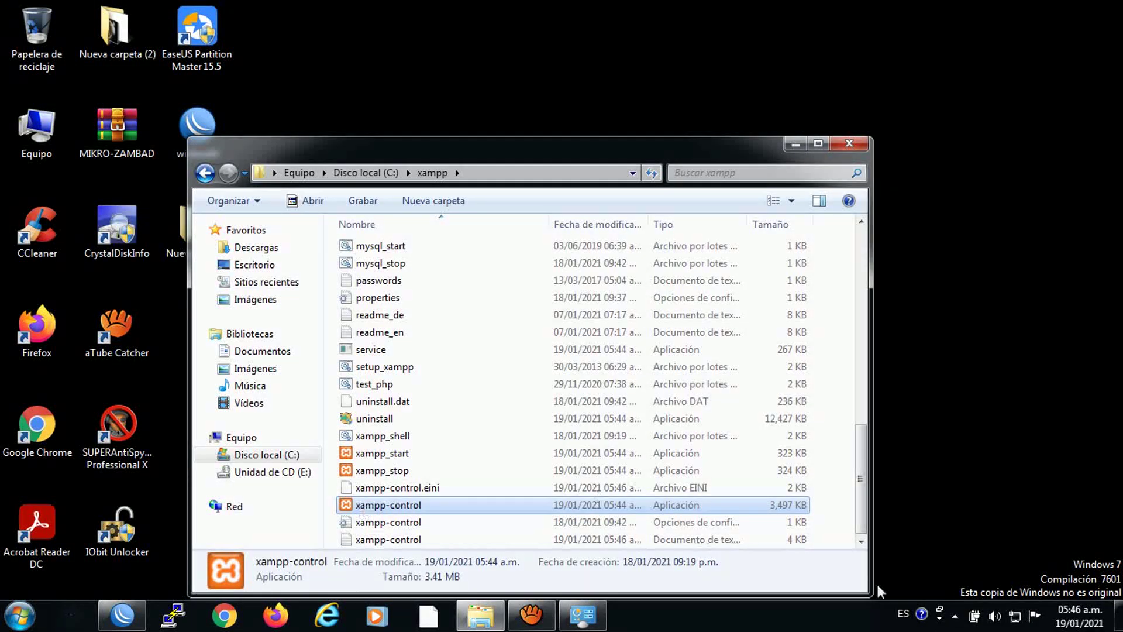
Show the relaunched XAMPP Control Panel to check the module autostart, and hide it again.
click(954, 616)
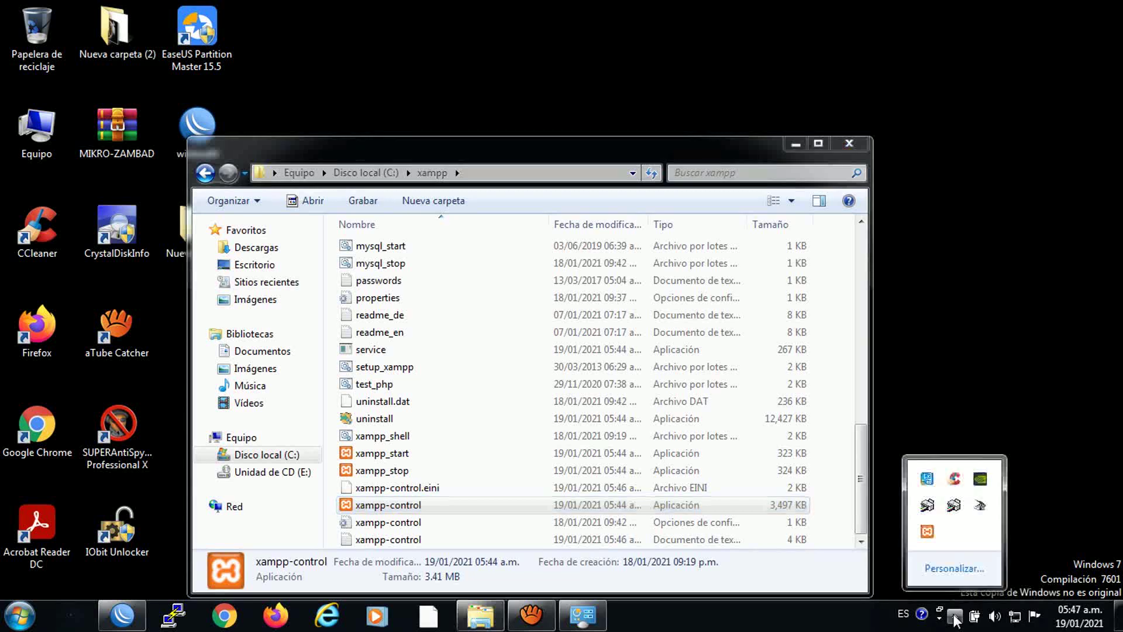
click(928, 535)
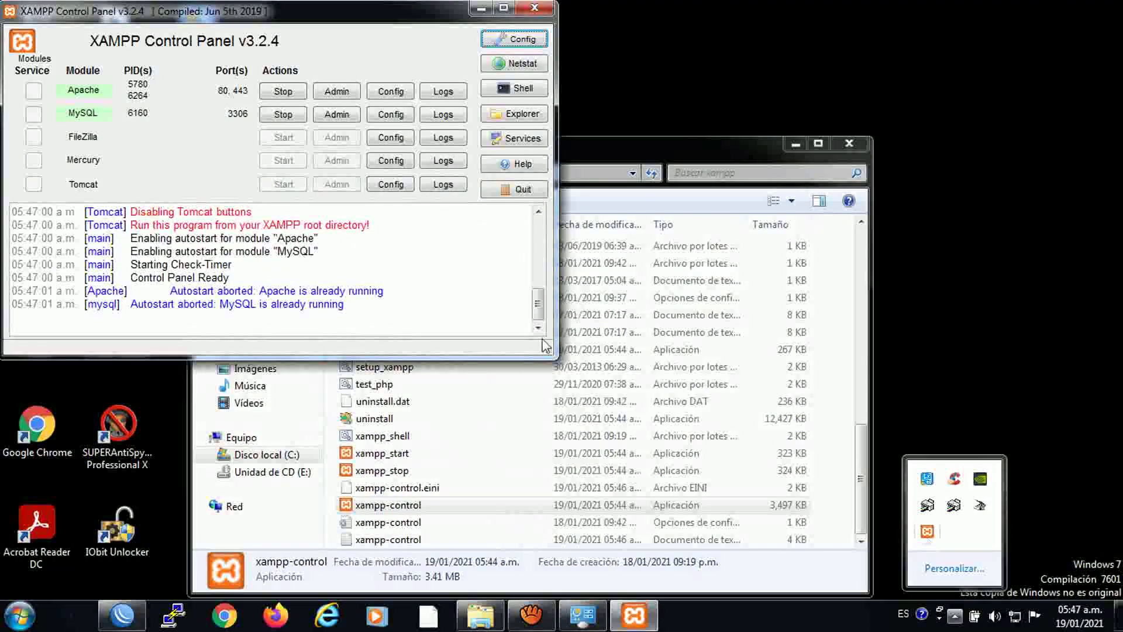
click(534, 7)
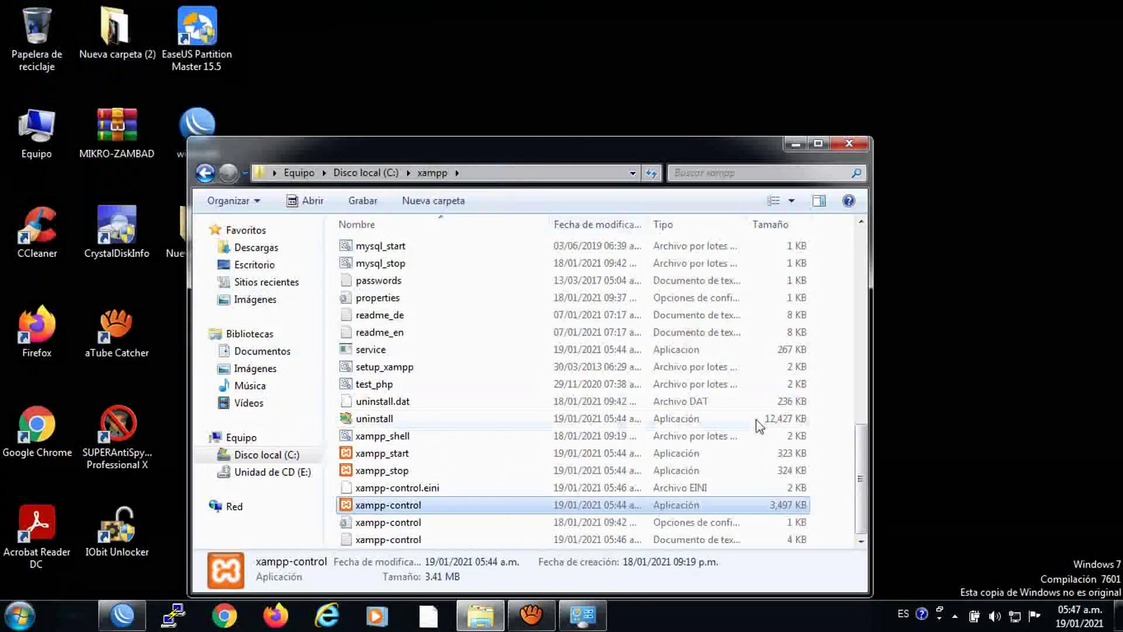
Quit the relaunched XAMPP Control Panel so it no longer runs in the background.
click(955, 617)
right_click(929, 528)
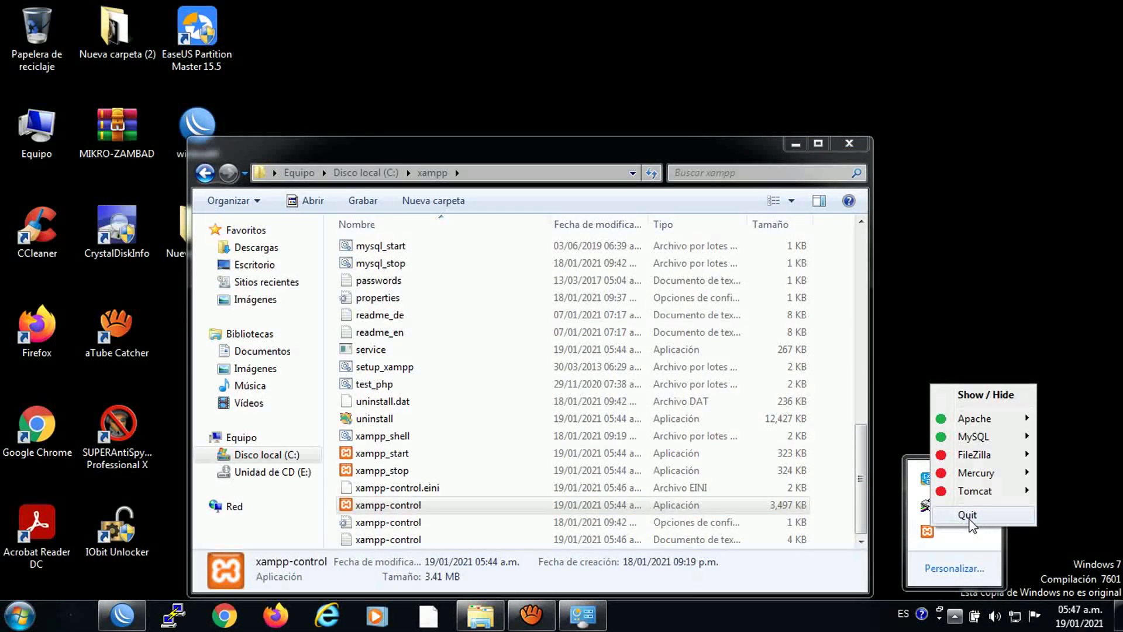
click(968, 516)
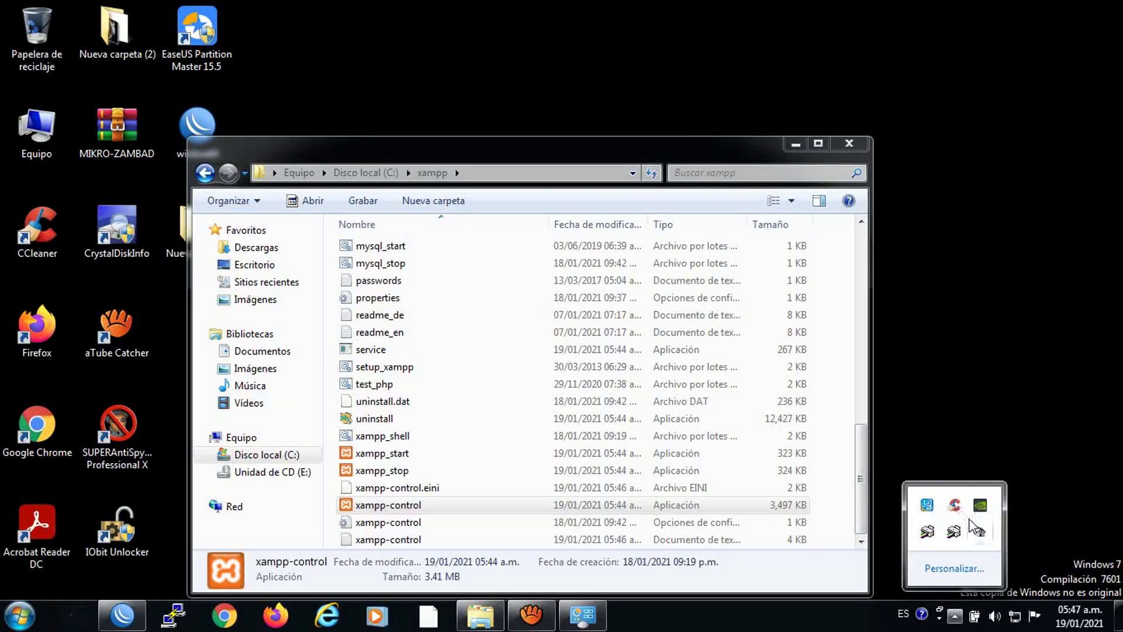
Create a desktop shortcut to the xampp-control application and close the xampp folder window.
click(391, 506)
right_click(391, 507)
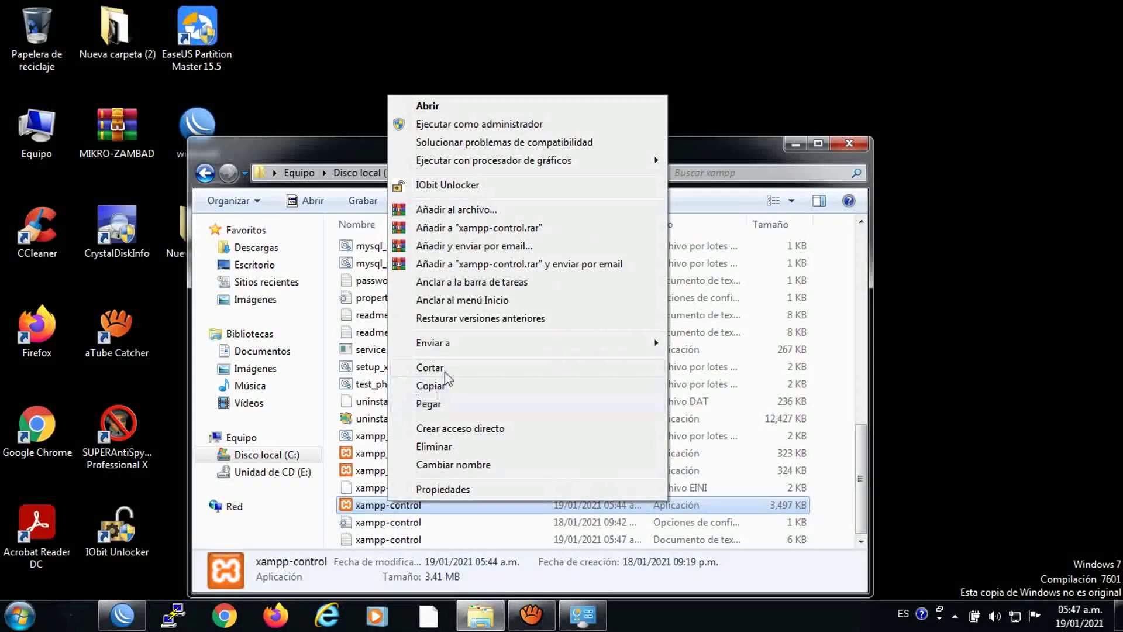
mouse_move(452, 344)
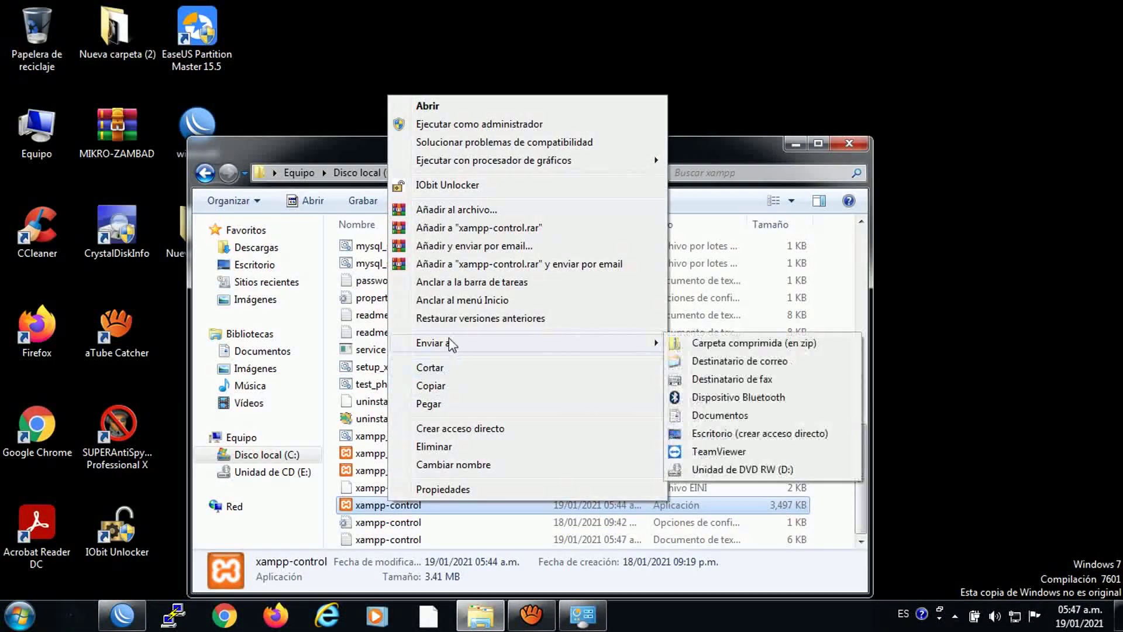
click(711, 434)
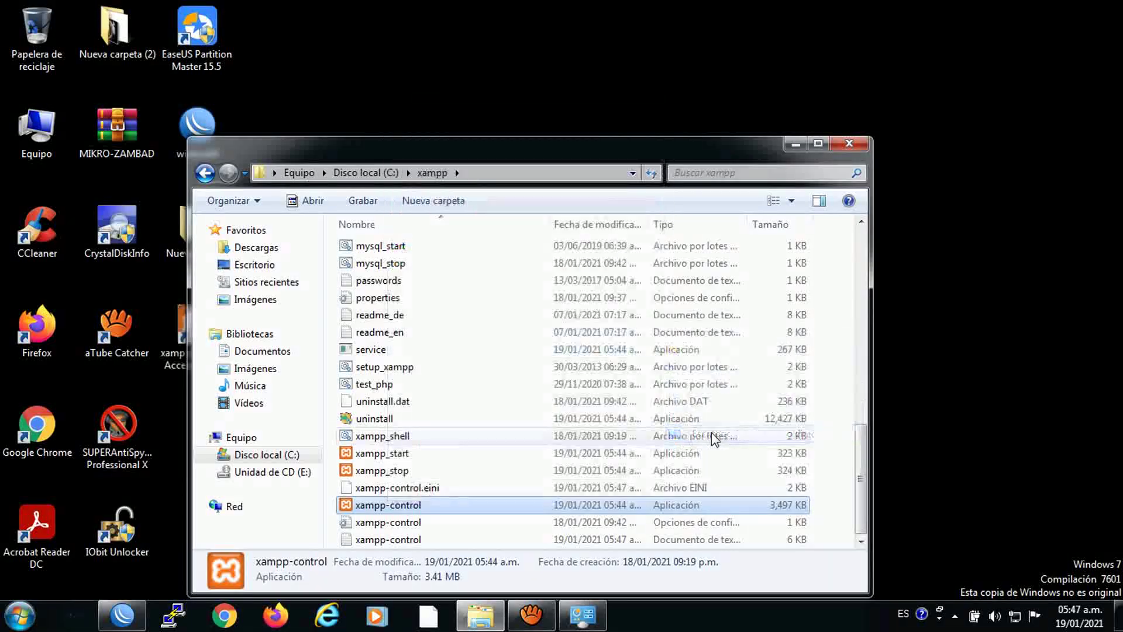
click(851, 145)
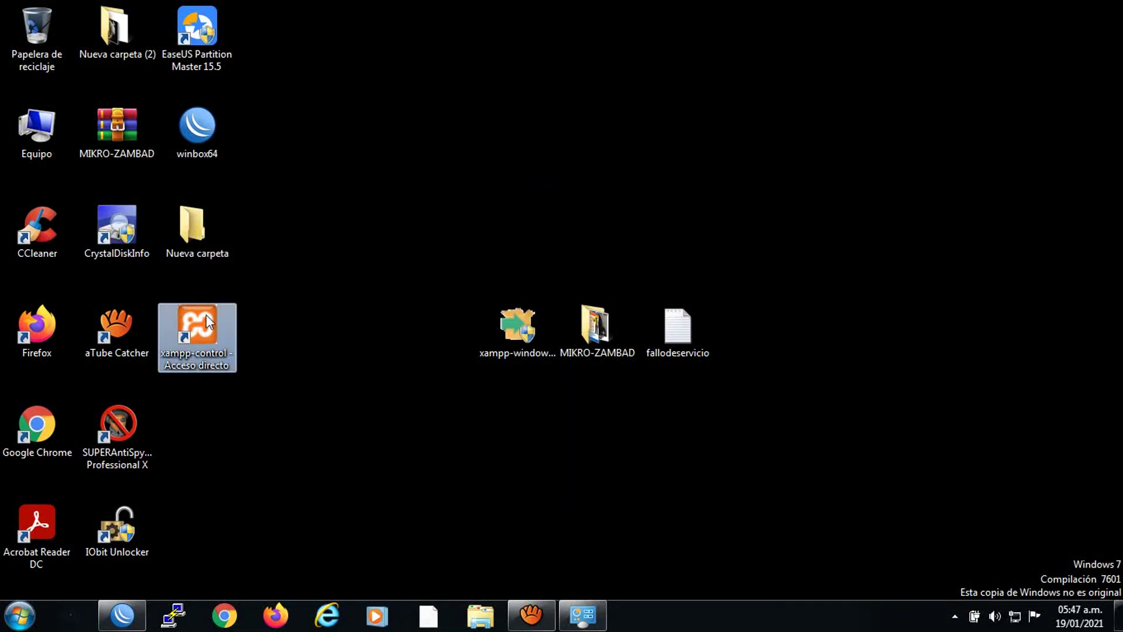
Copy the xampp-control desktop shortcut and open the Inicio startup folder from the list of all programs.
right_click(208, 321)
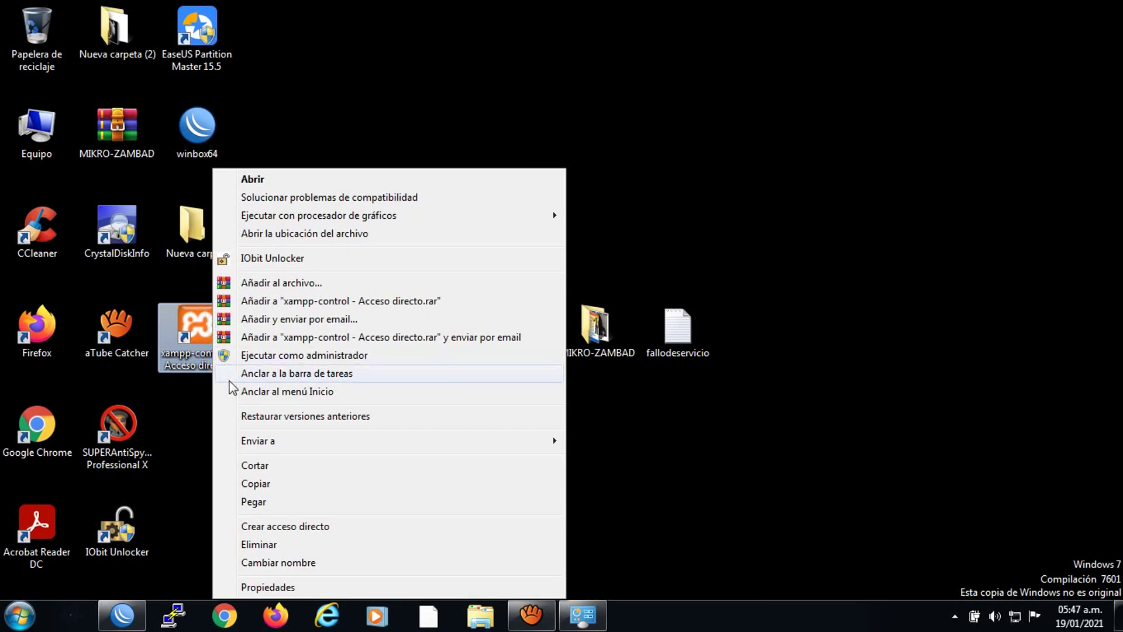
click(255, 483)
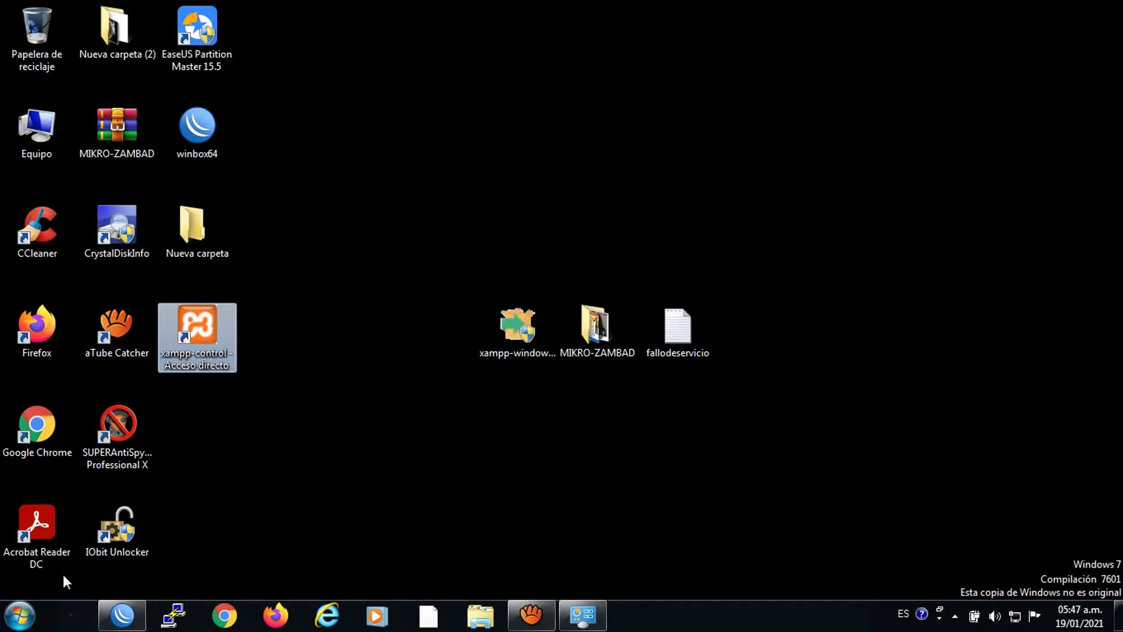
click(19, 615)
click(76, 544)
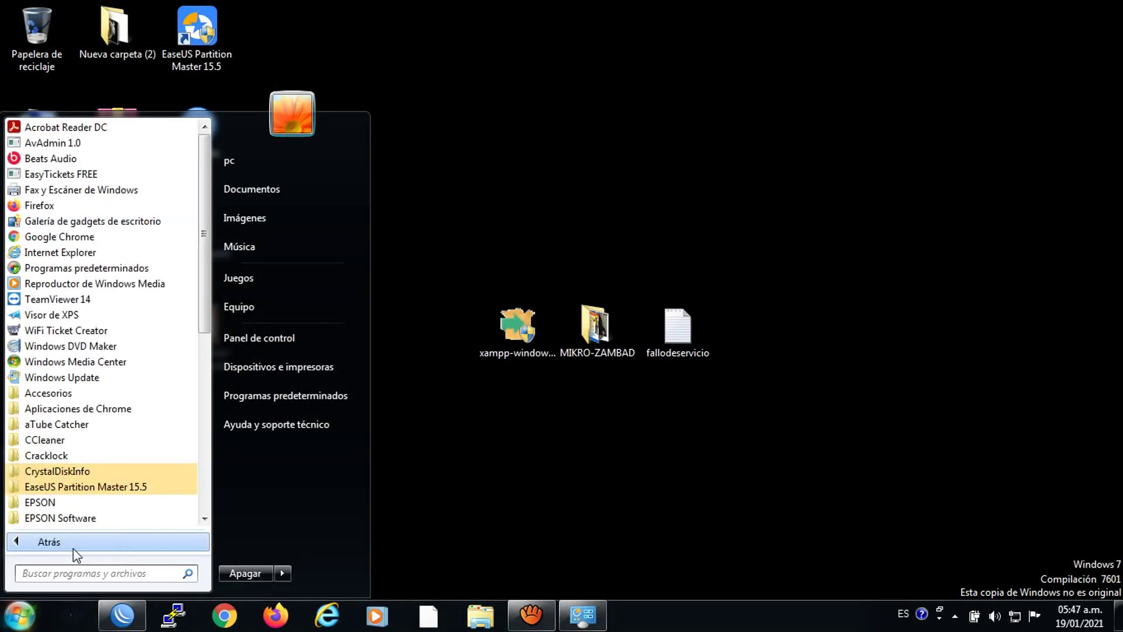
drag(211, 304, 208, 374)
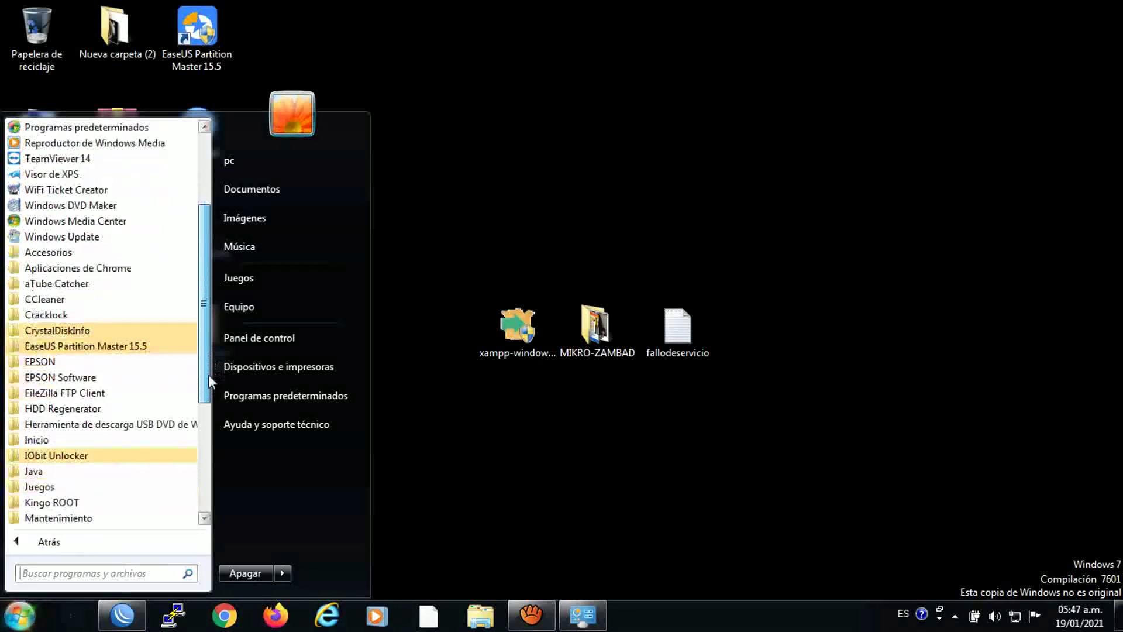
click(46, 440)
right_click(47, 440)
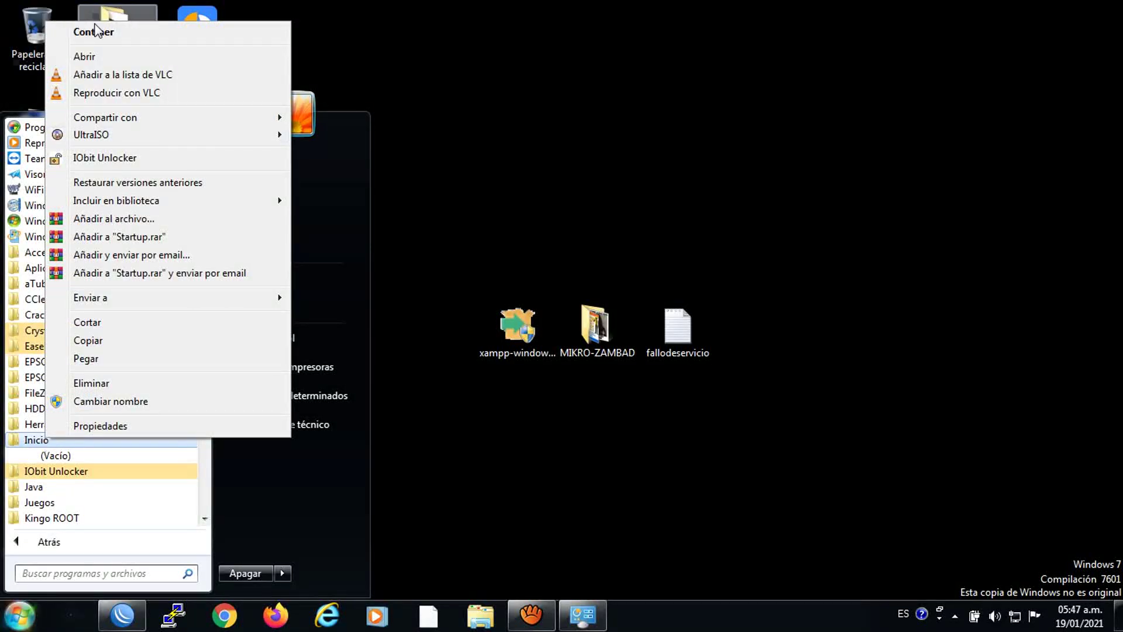
click(93, 59)
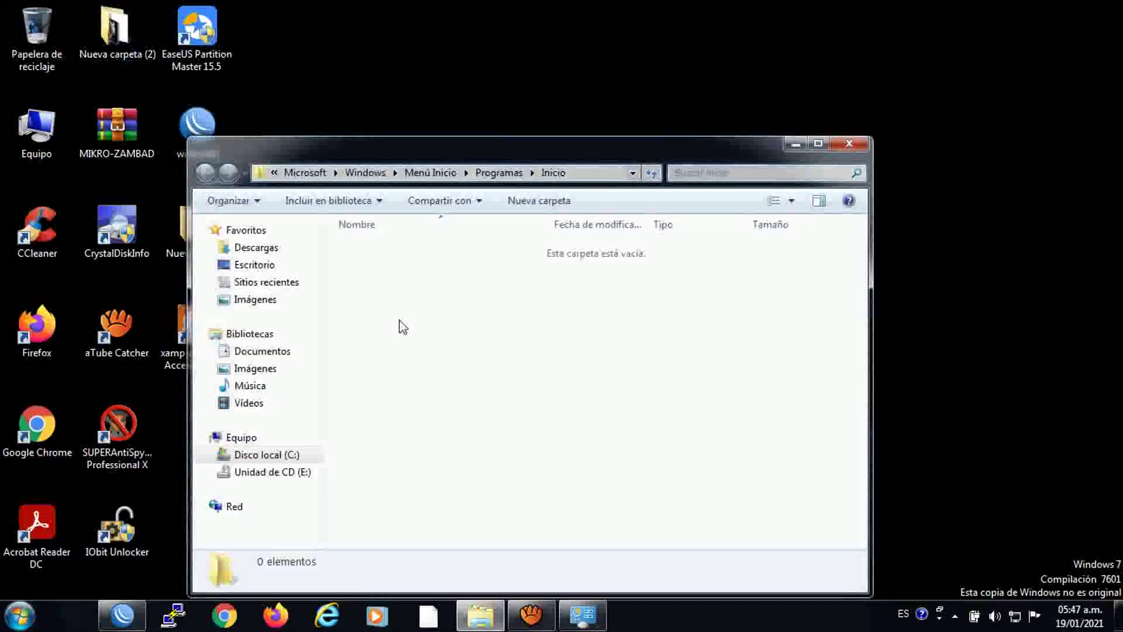
Paste the xampp-control shortcut into the Inicio folder, granting administrator permission for the copy.
right_click(493, 334)
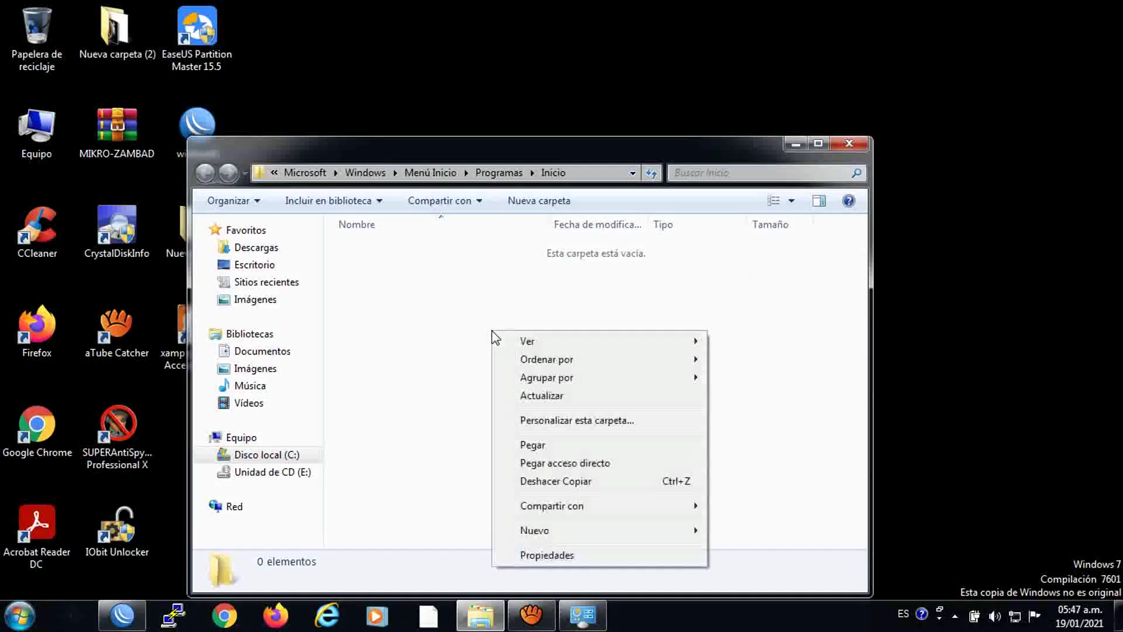
click(541, 450)
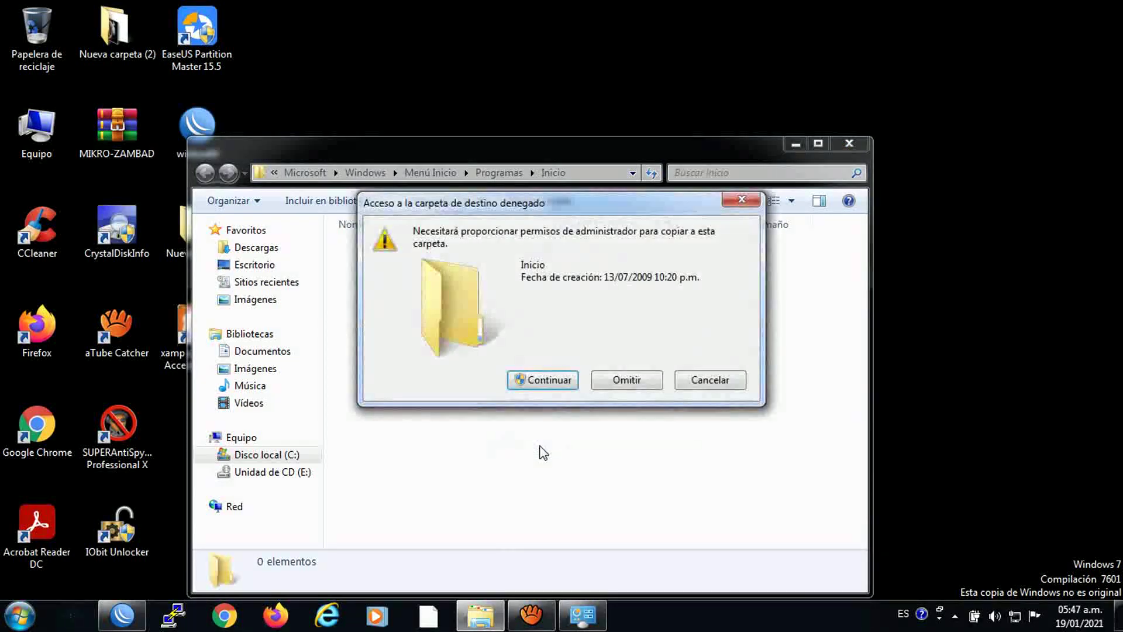
click(543, 382)
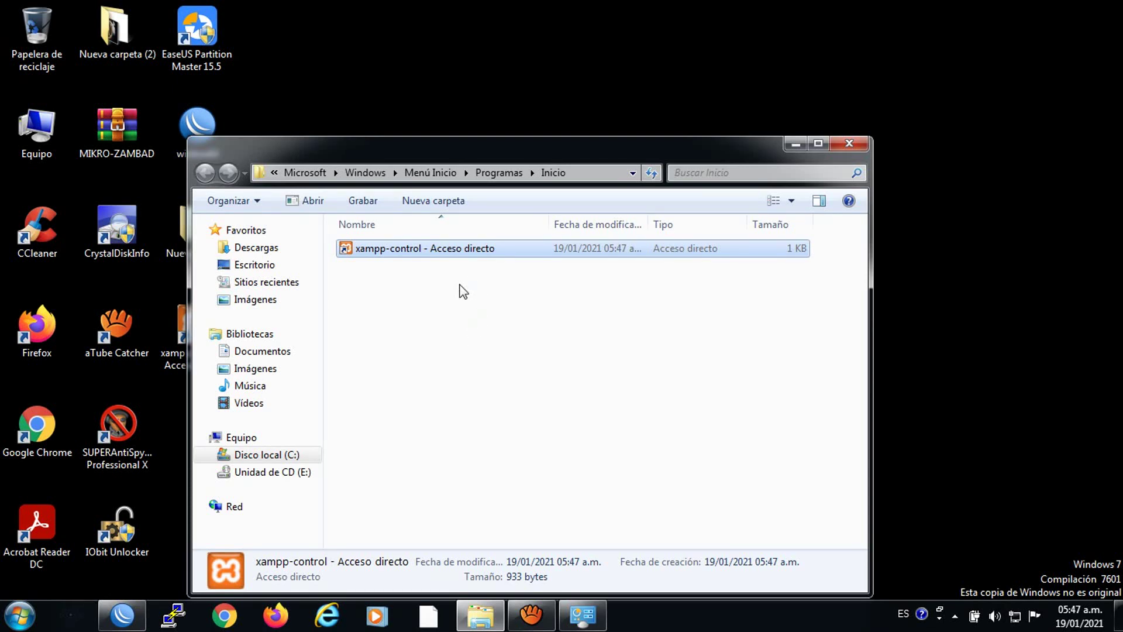
click(531, 614)
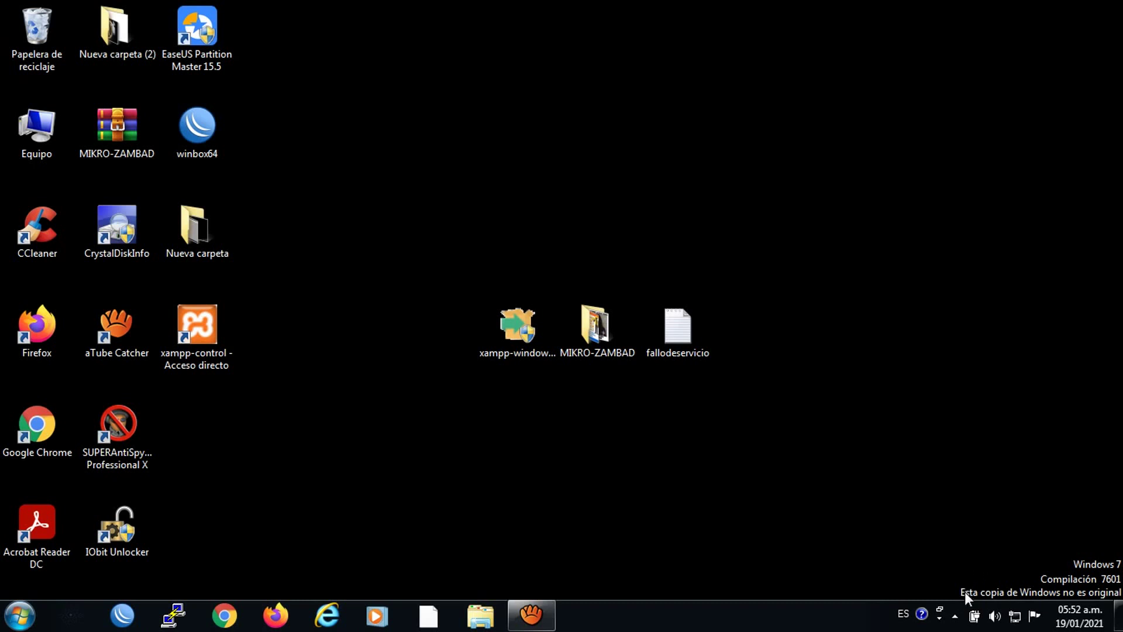
Show the background XAMPP Control Panel to check that Apache and MySQL started automatically, and hide it again.
click(954, 615)
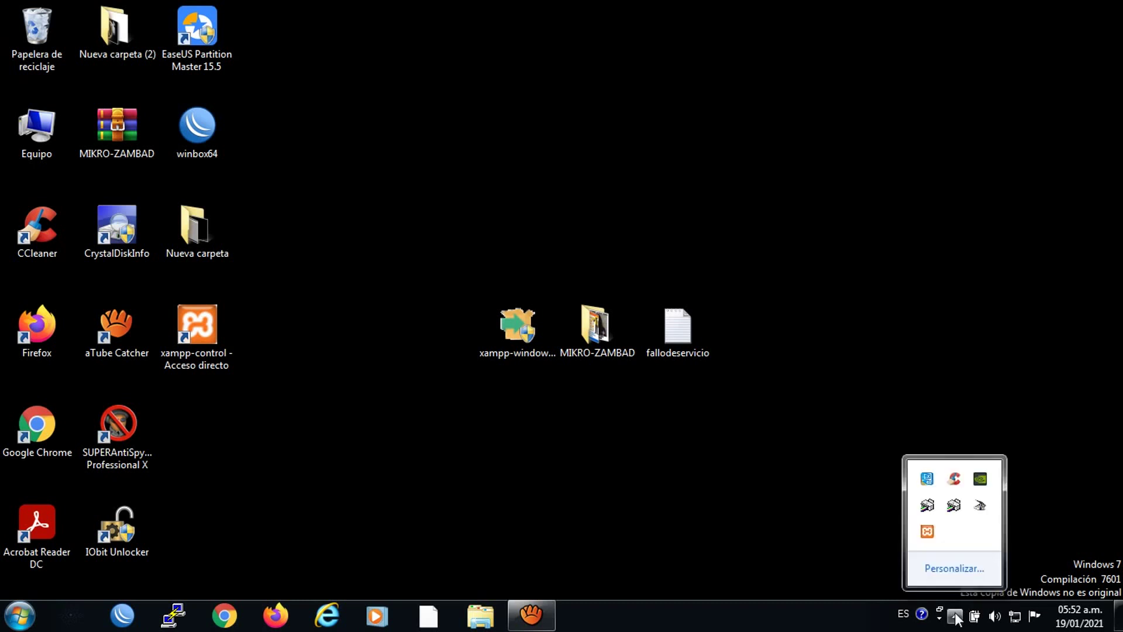
click(927, 532)
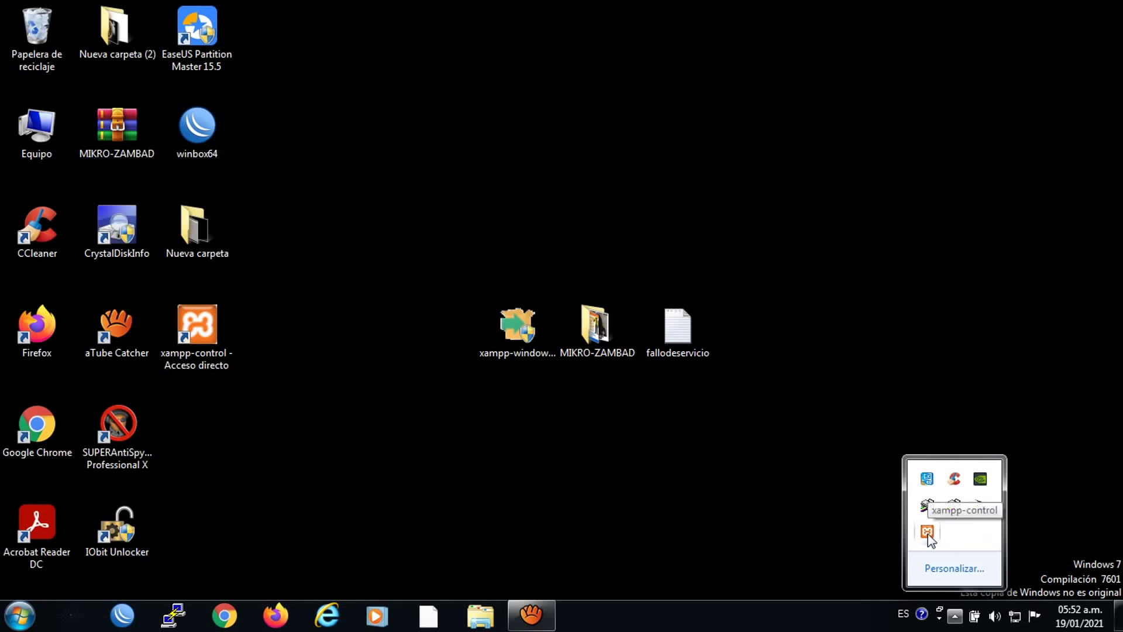
double_click(927, 533)
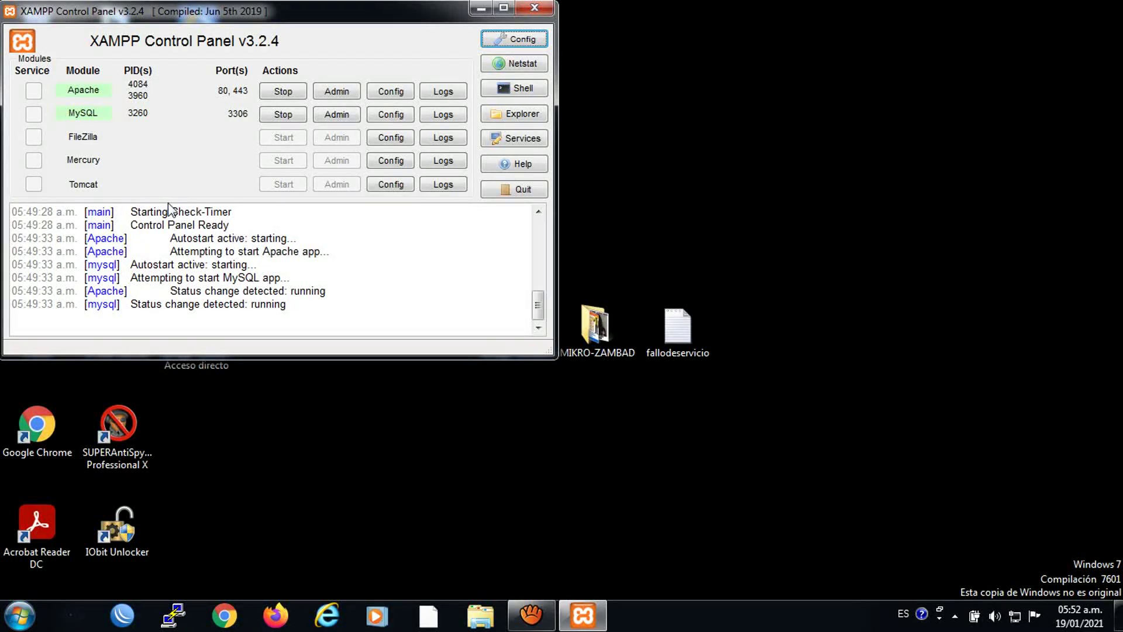
click(534, 8)
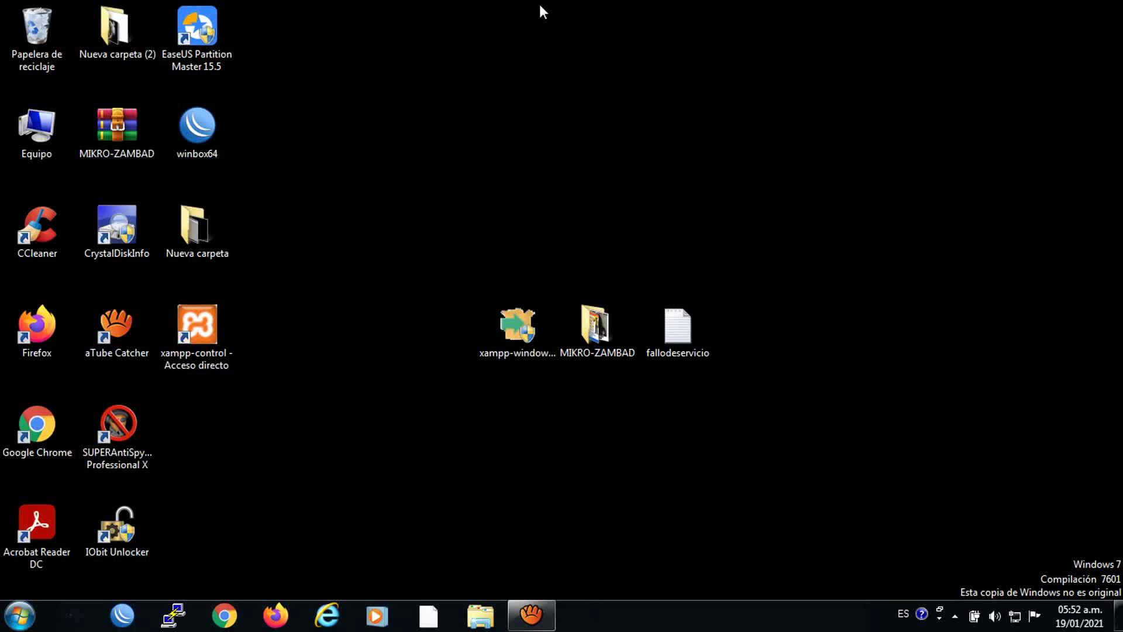
Switch to WinBox and connect to the MikroTik neighbor at 172.16.1.1 with the admin login.
double_click(198, 132)
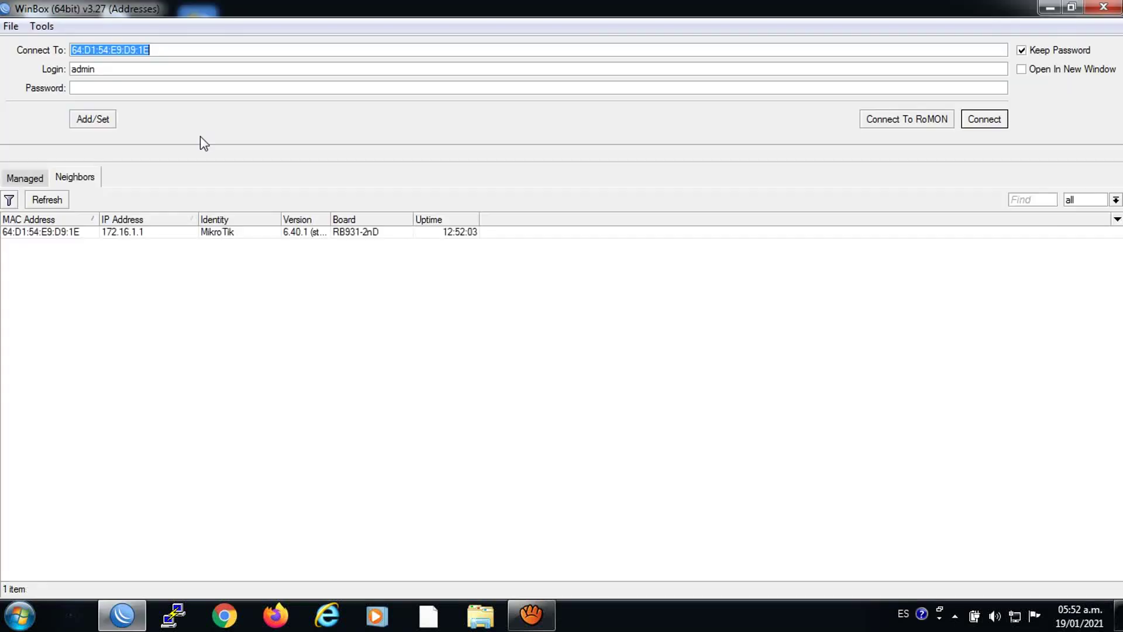
click(64, 232)
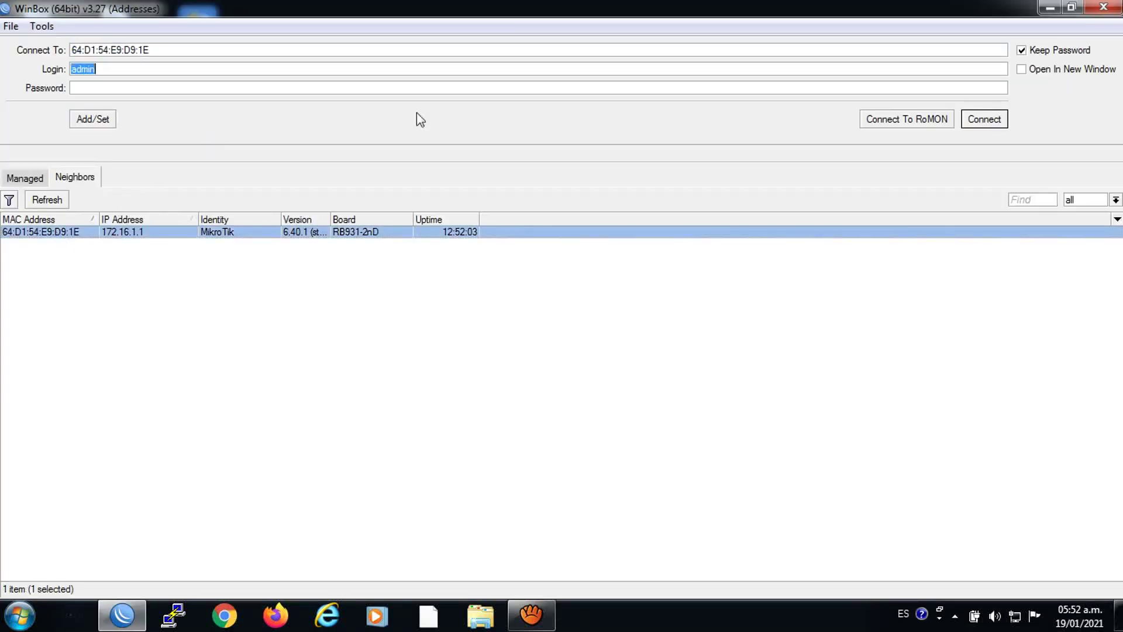
click(985, 119)
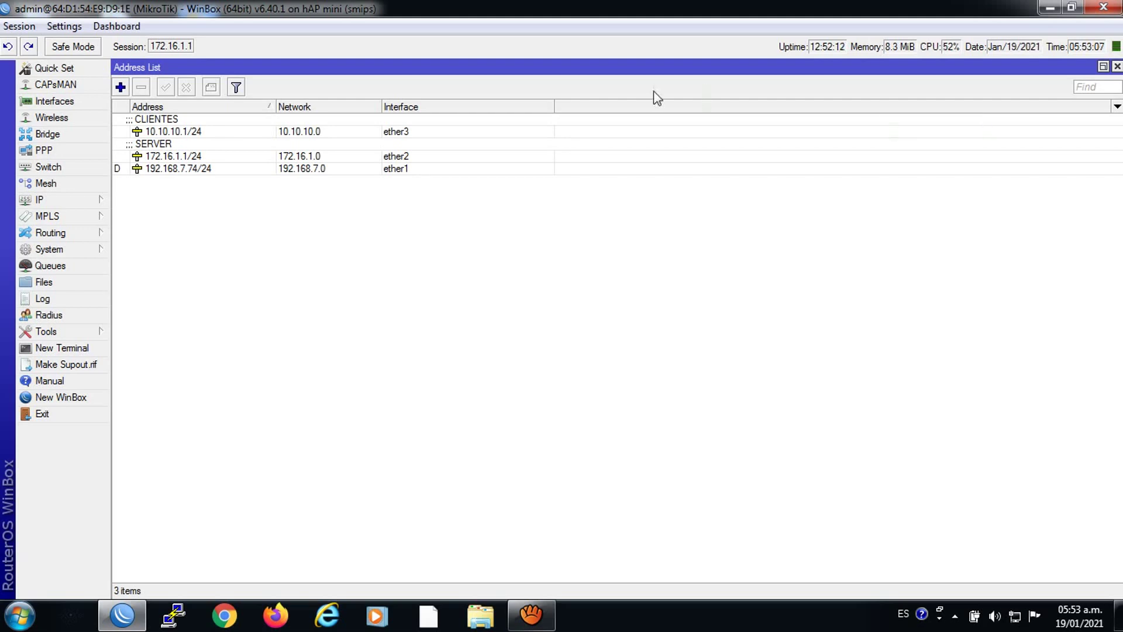
Remove the address 172.16.1.1/24 commented SERVER on ether2 from the router's address list.
click(159, 151)
click(142, 89)
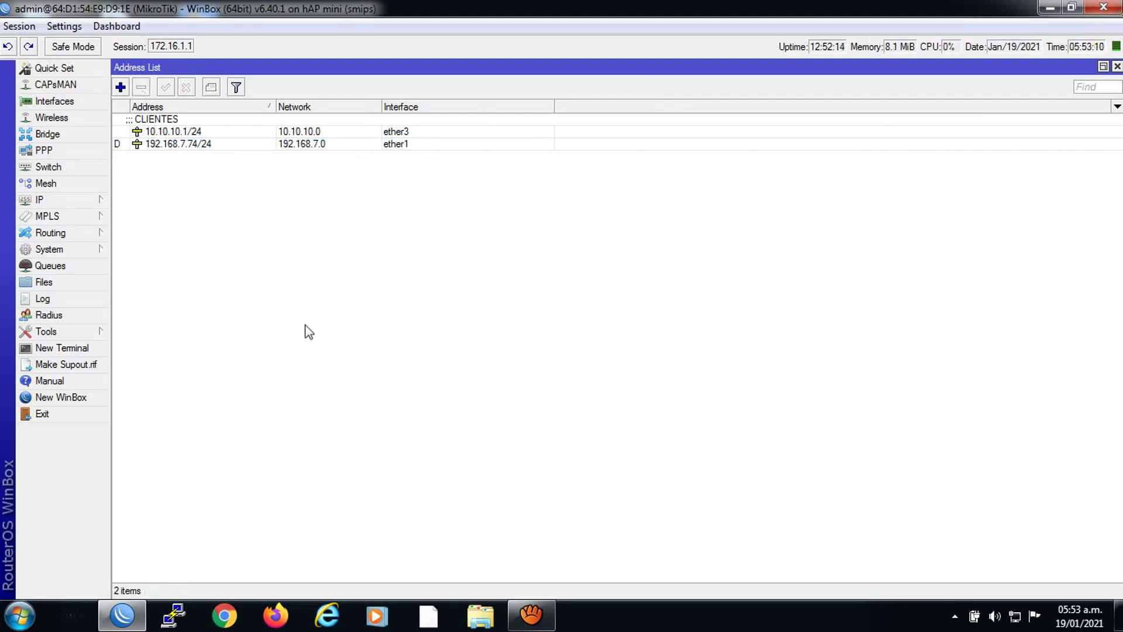
Start a new entry in the router's IP address list for interface ether2 and try to apply it with address 172.16,1,1/24.
click(43, 201)
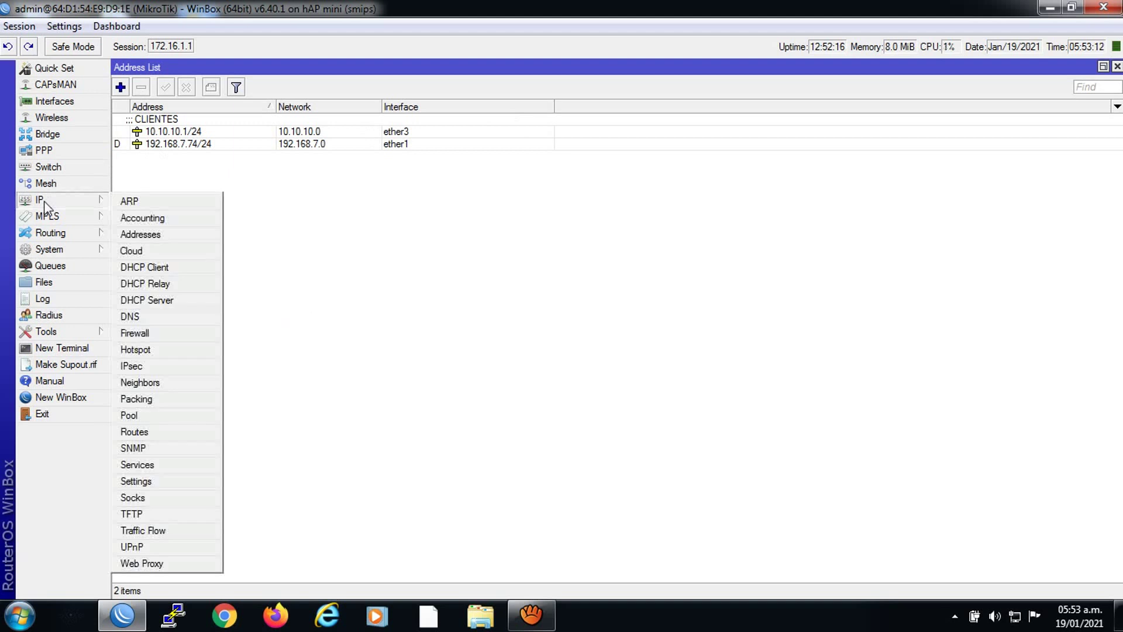
click(161, 301)
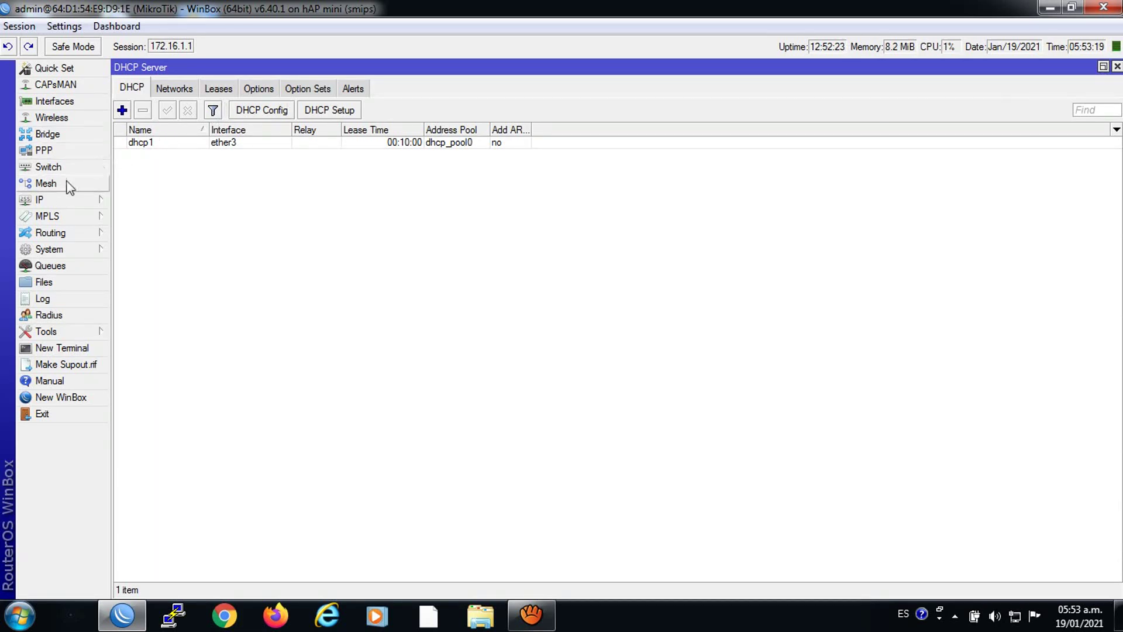
click(46, 201)
click(134, 234)
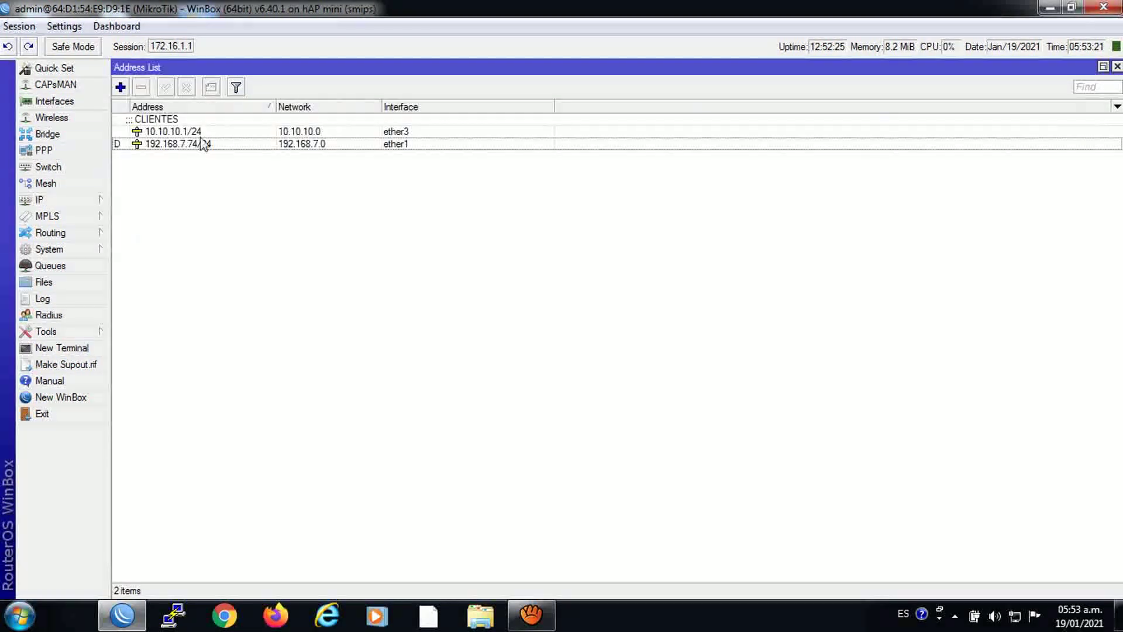
click(125, 91)
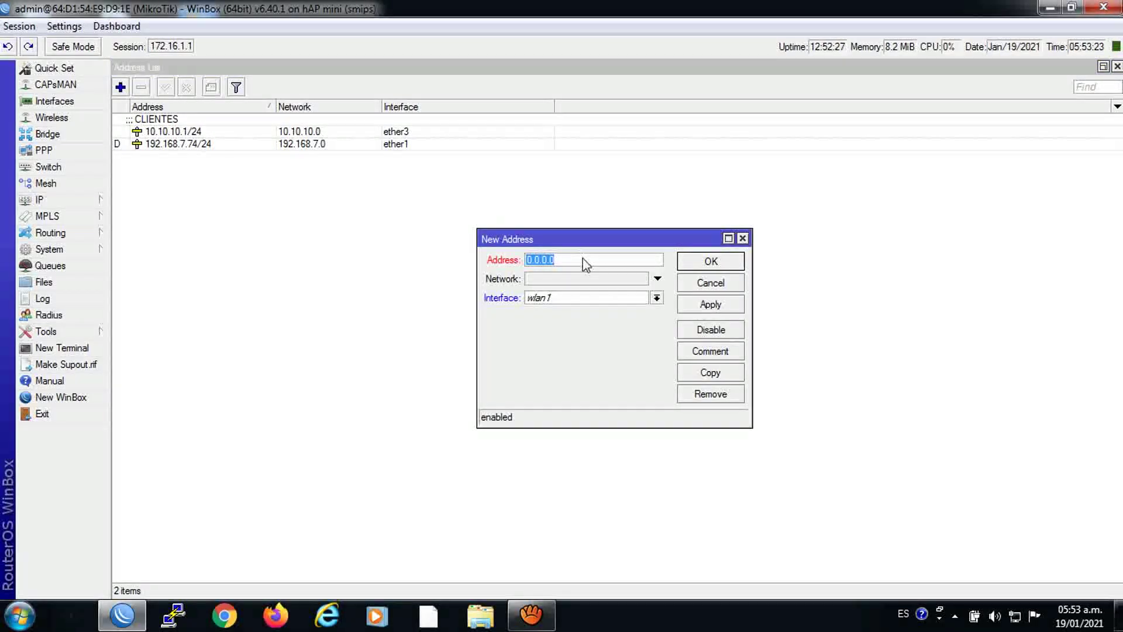
text(172.16.1.1/24)
click(656, 297)
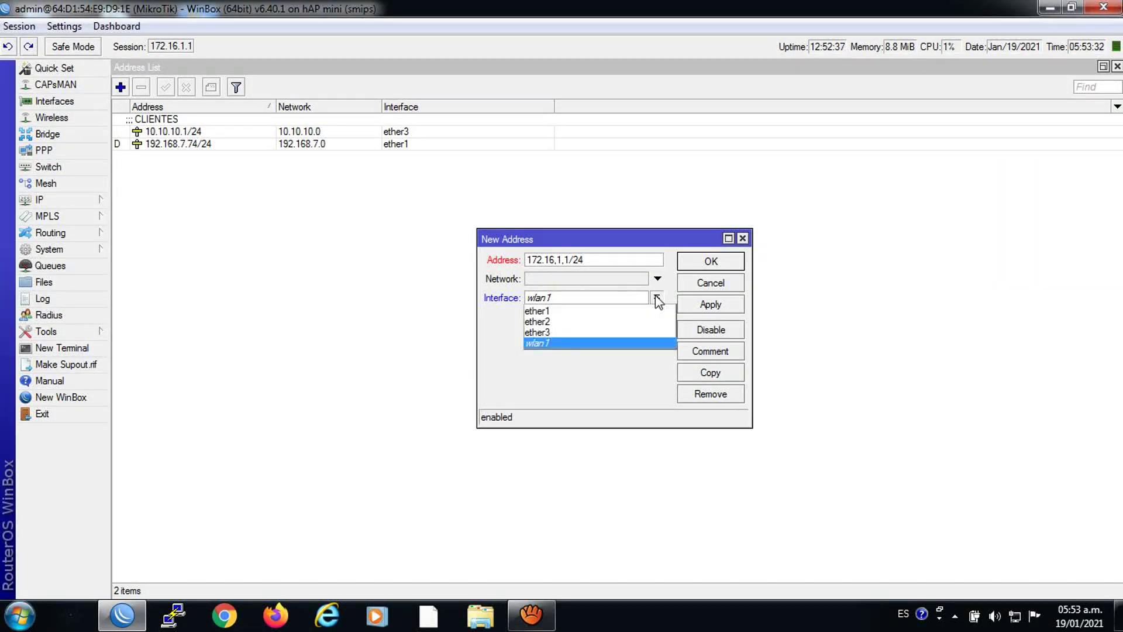
click(591, 333)
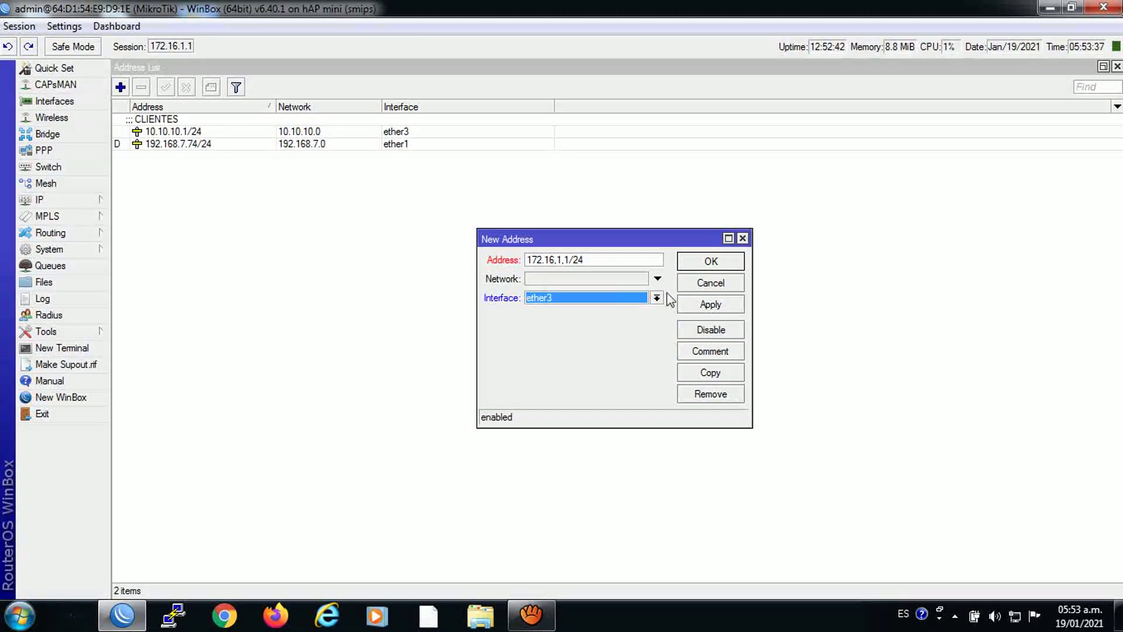
click(658, 297)
click(573, 321)
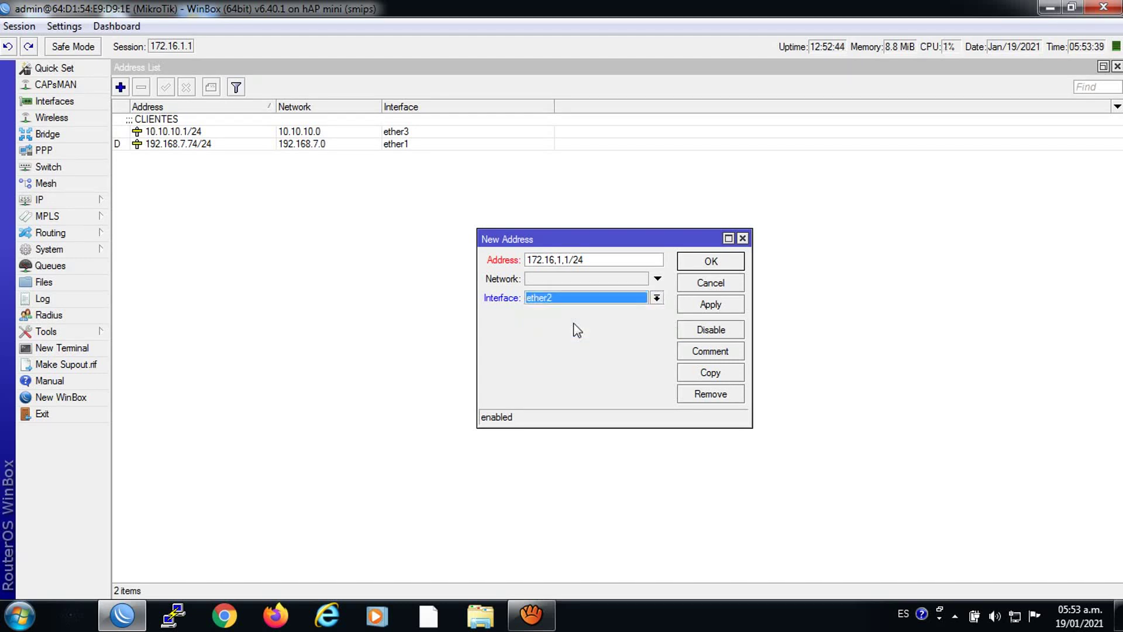
click(701, 305)
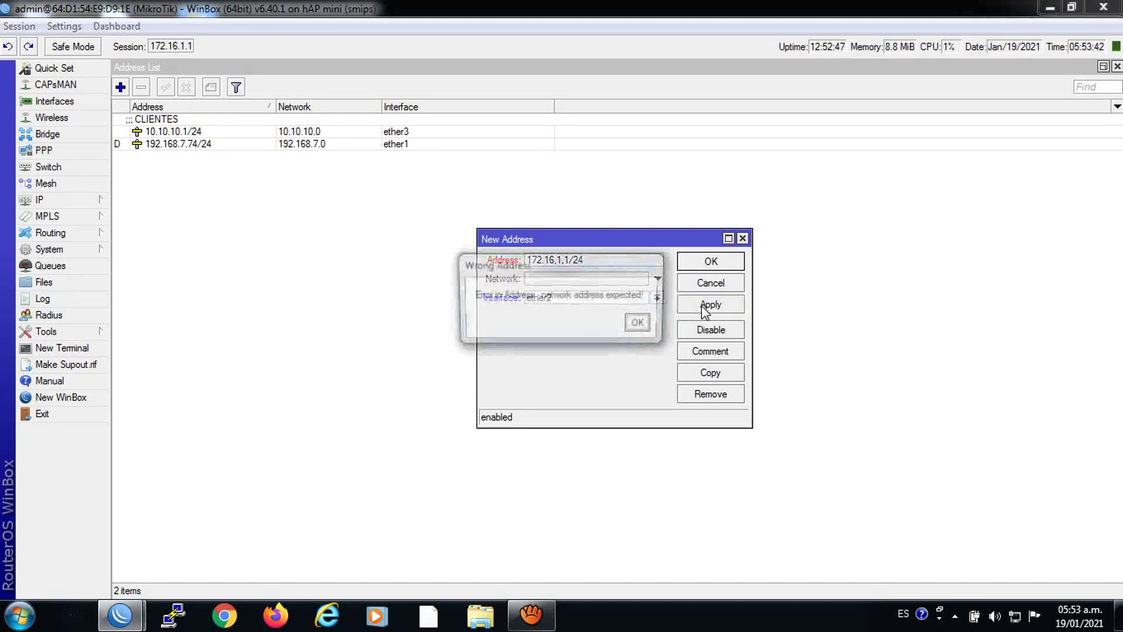
click(641, 324)
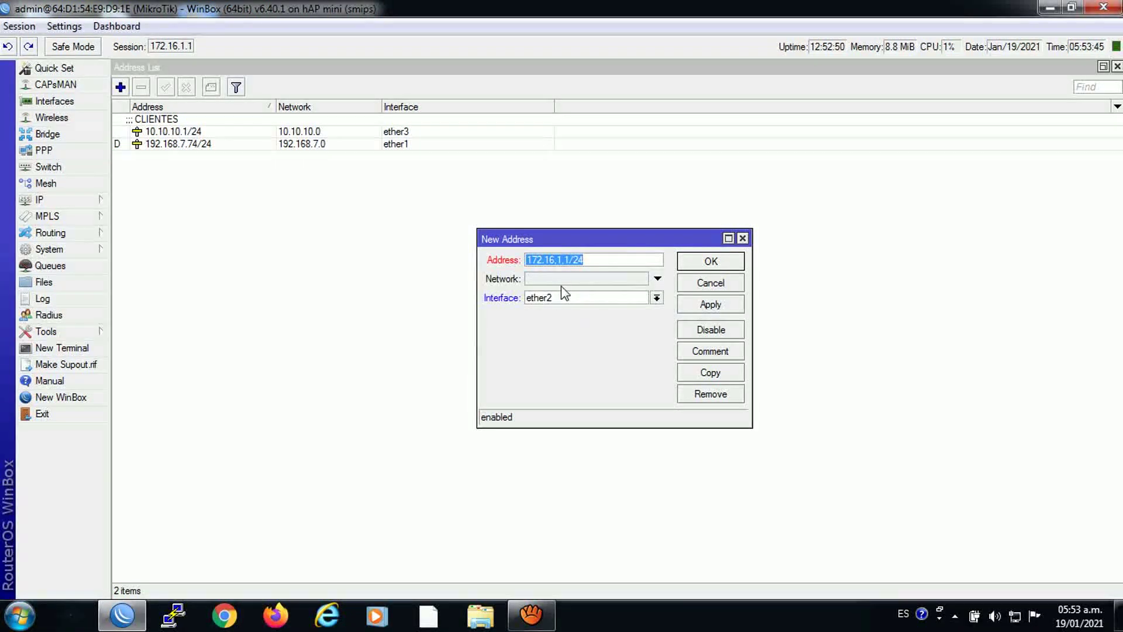
Correct the new entry's address to 172.16.1.1/24, apply it and close the address dialog.
click(570, 261)
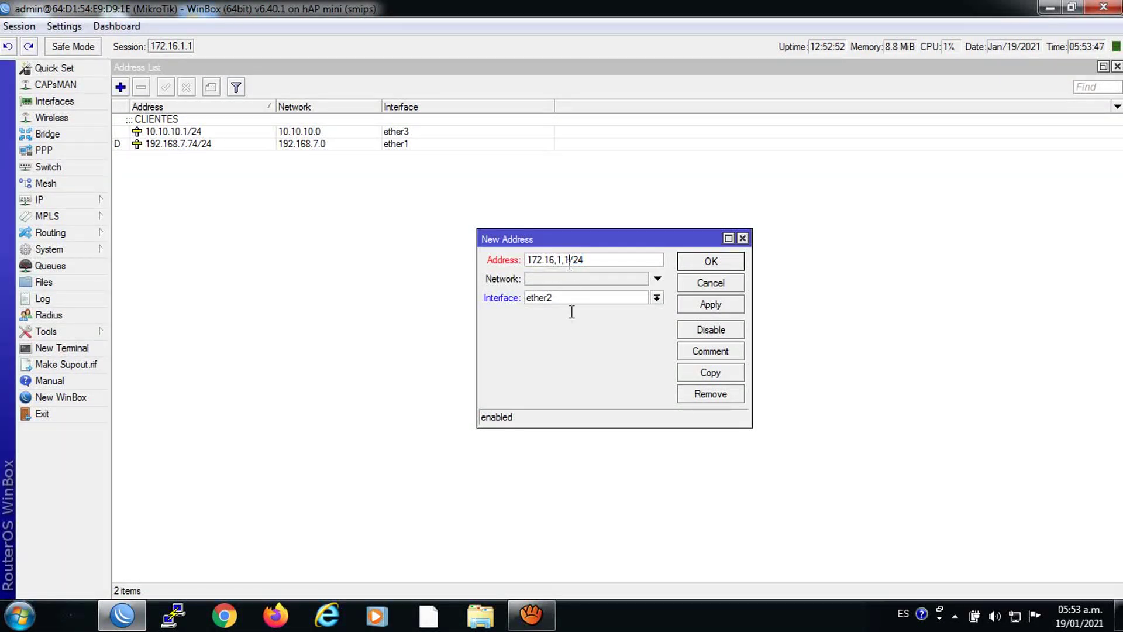
key(BackSpace)
key(BackSpace)
text(.1.1)
click(694, 306)
click(698, 265)
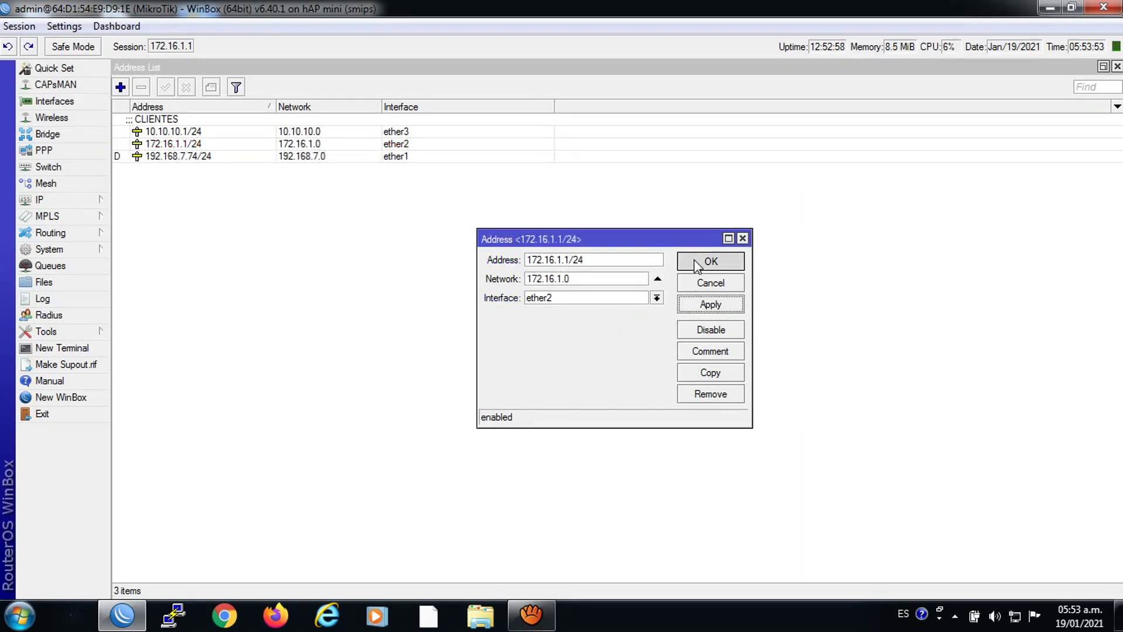
Add the comment SERVER to the 172.16.1.1/24 address on ether2 and close the address list.
right_click(169, 148)
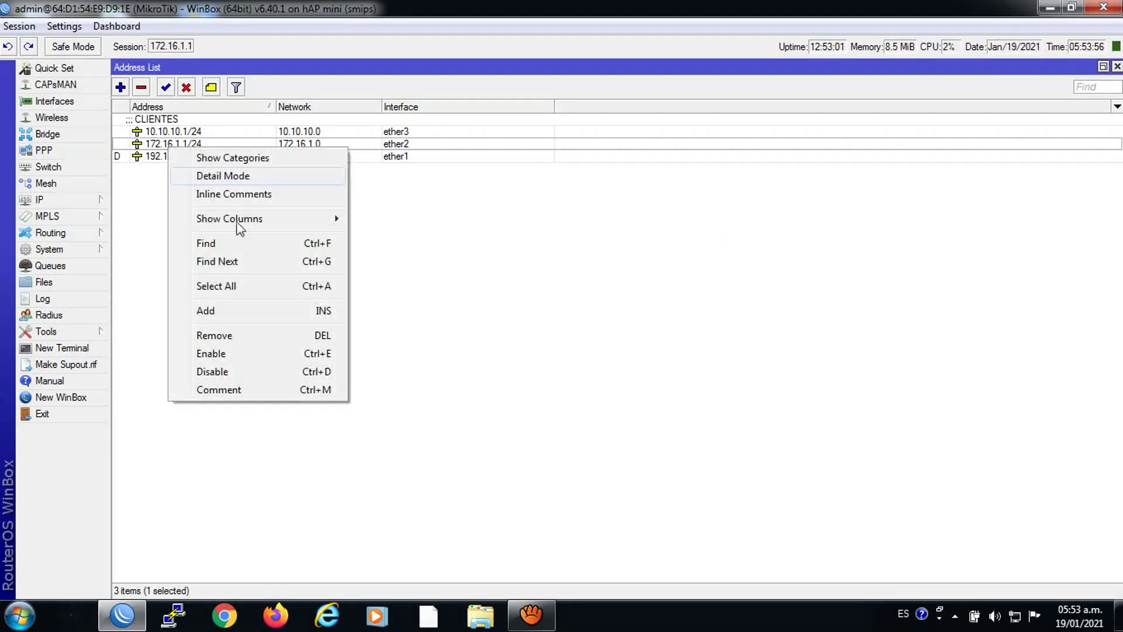
click(225, 390)
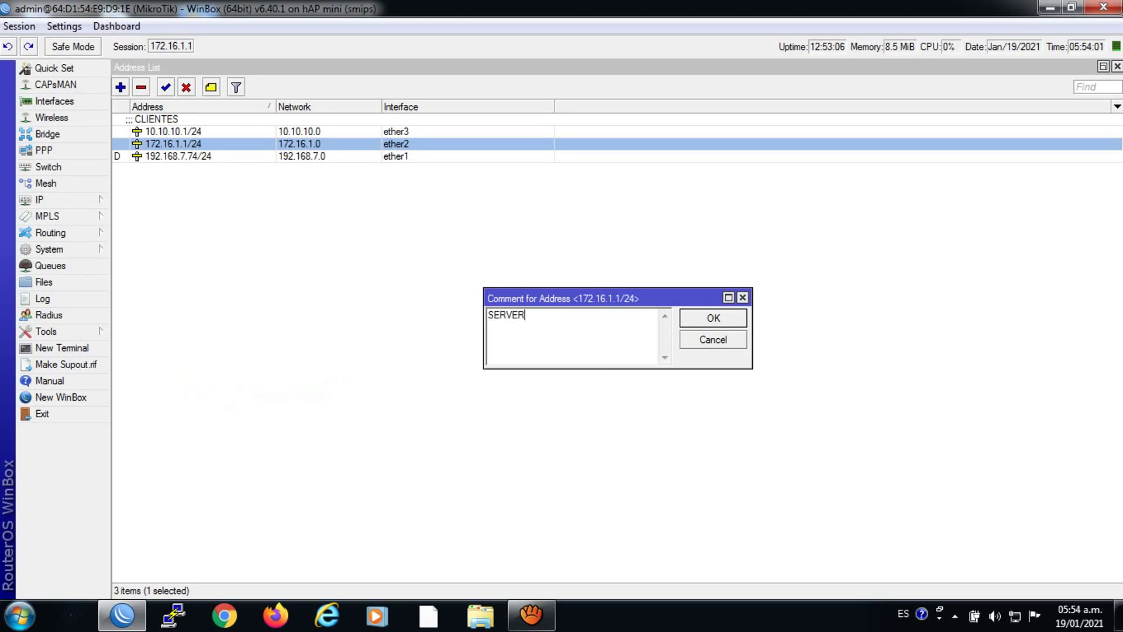
click(723, 318)
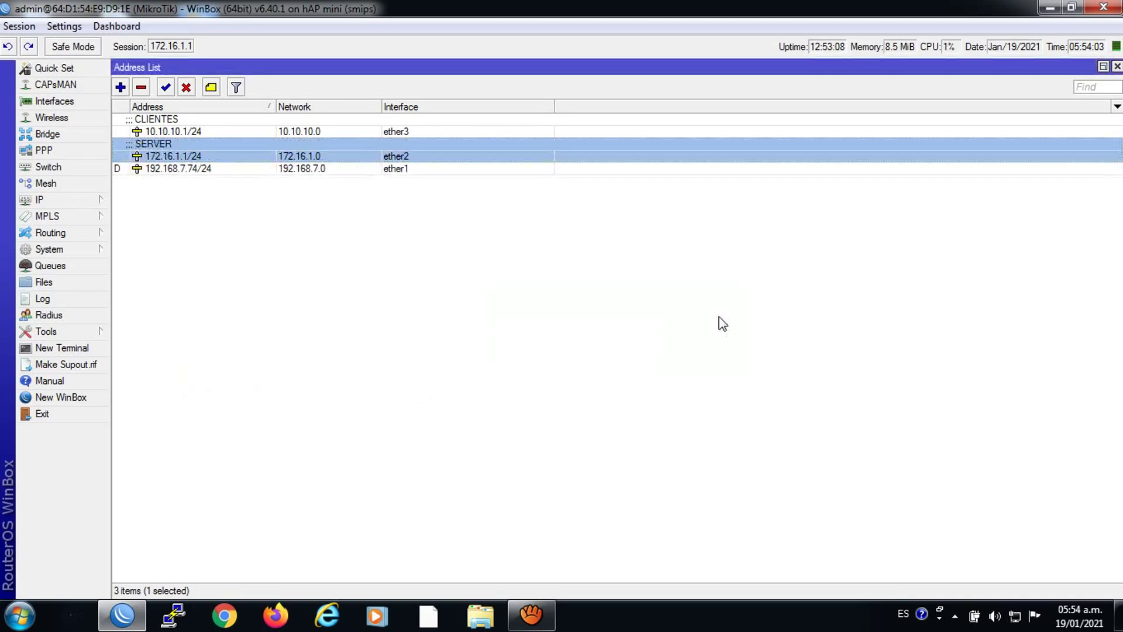
click(163, 134)
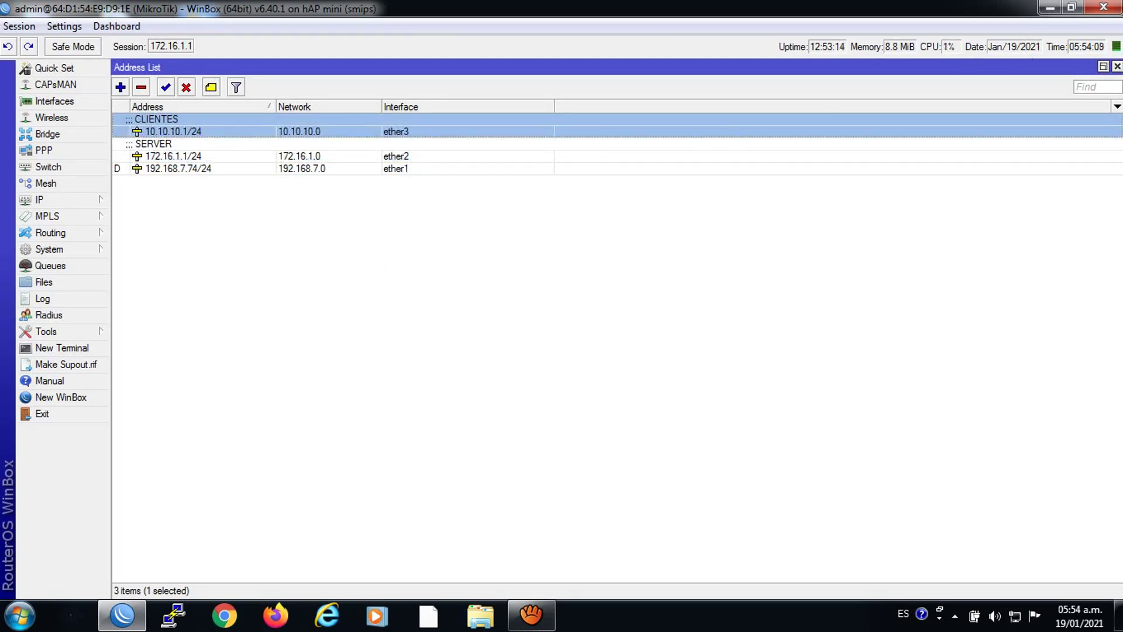
click(1117, 67)
click(1117, 68)
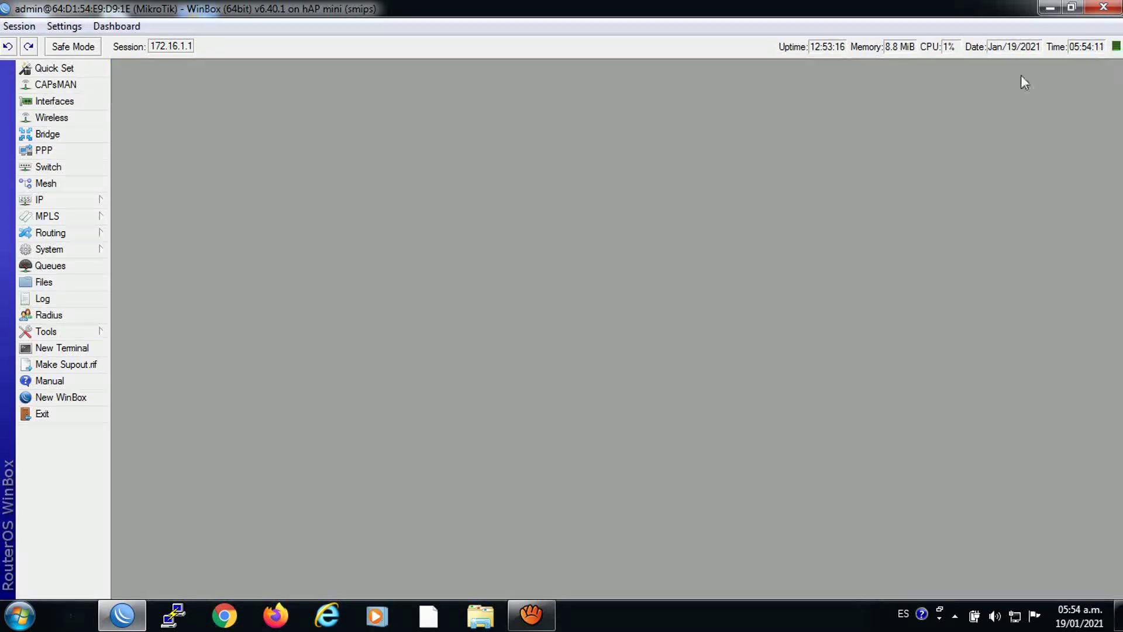
Open the firewall's NAT rules, restore the window to a smaller size and place it in the workspace's upper corner.
click(82, 202)
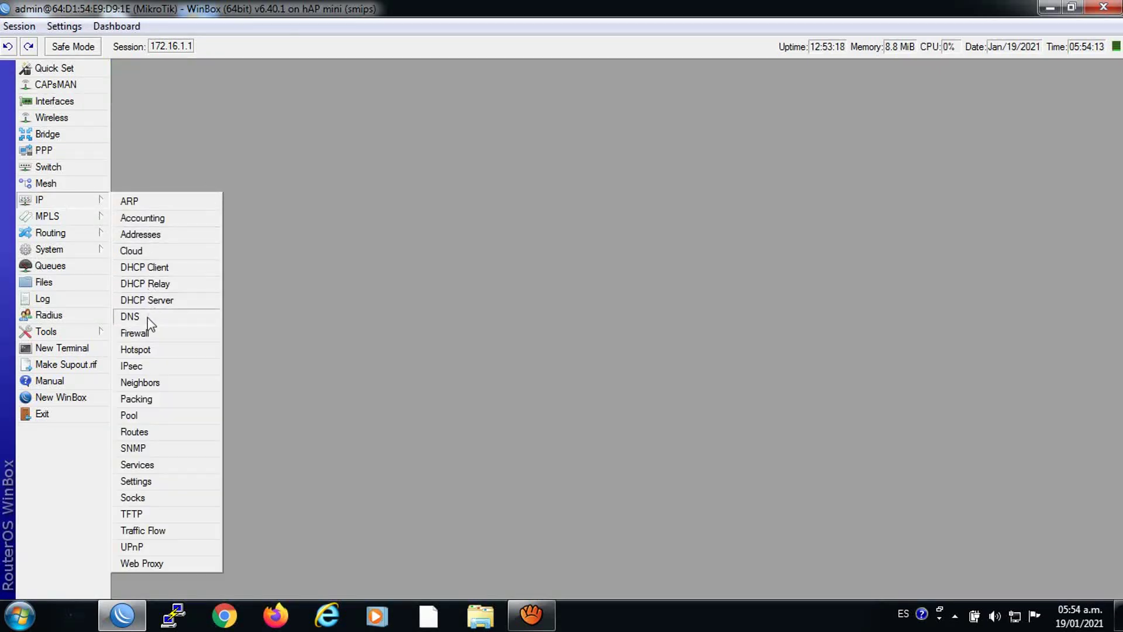
click(148, 332)
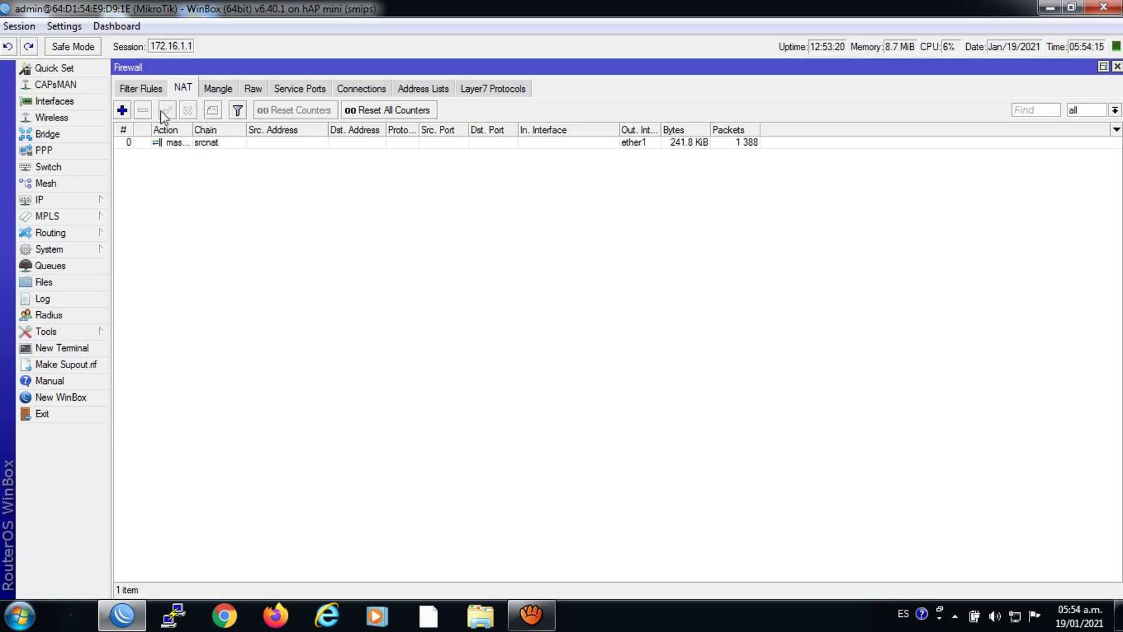
click(1103, 67)
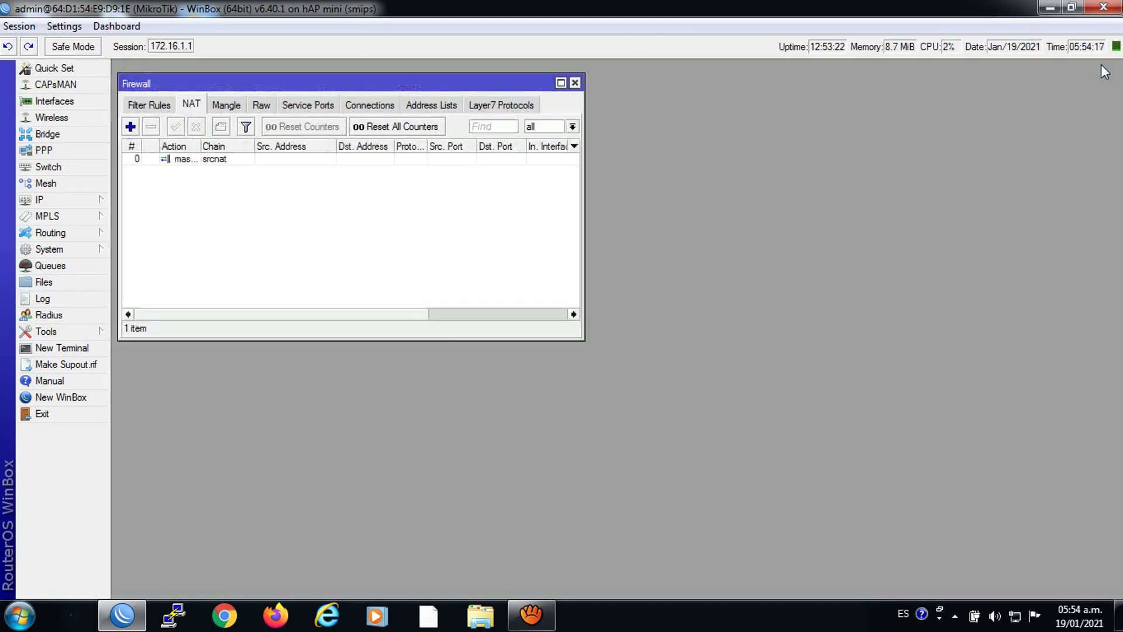
drag(143, 79, 146, 75)
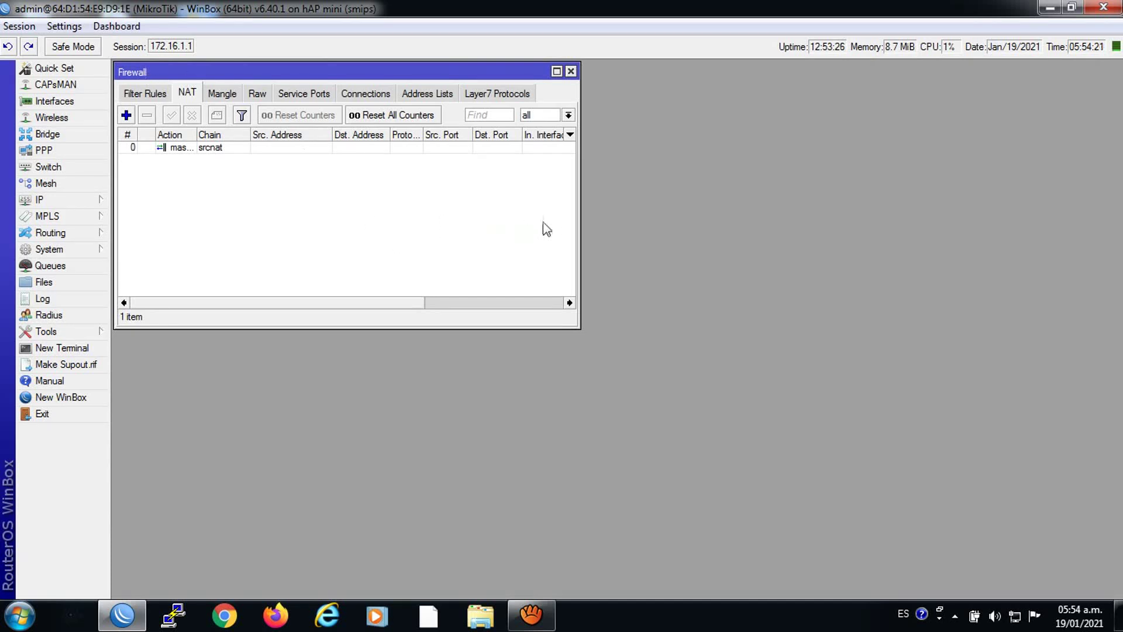
drag(579, 234, 505, 234)
Open the web proxy settings and its access rules, and shrink the access window so the firewall rules stay uncovered.
click(47, 199)
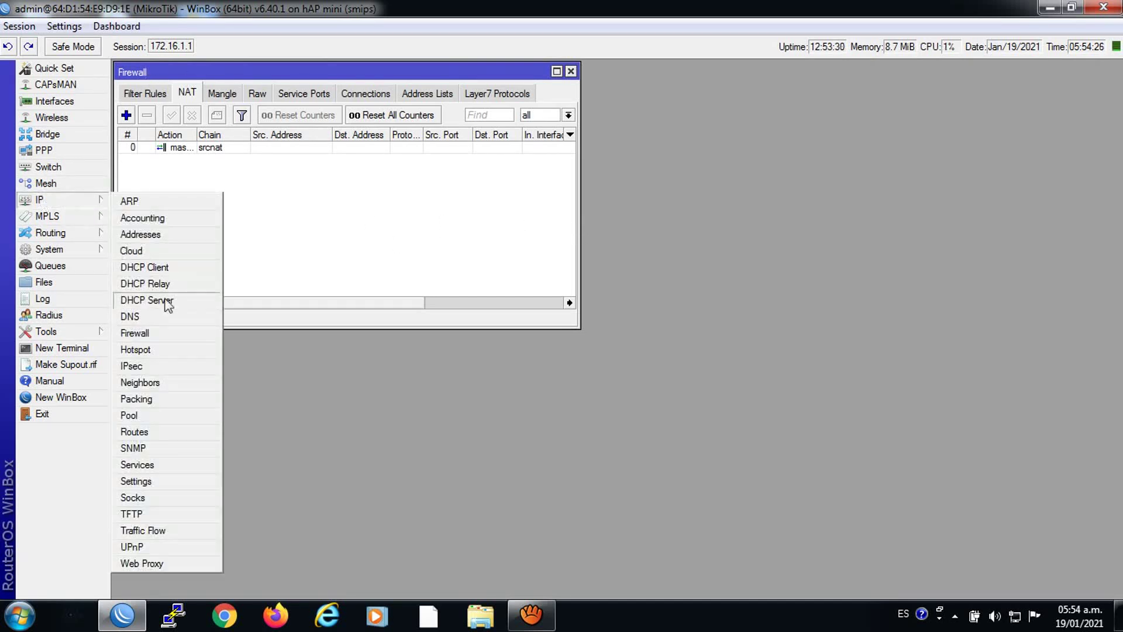
click(142, 562)
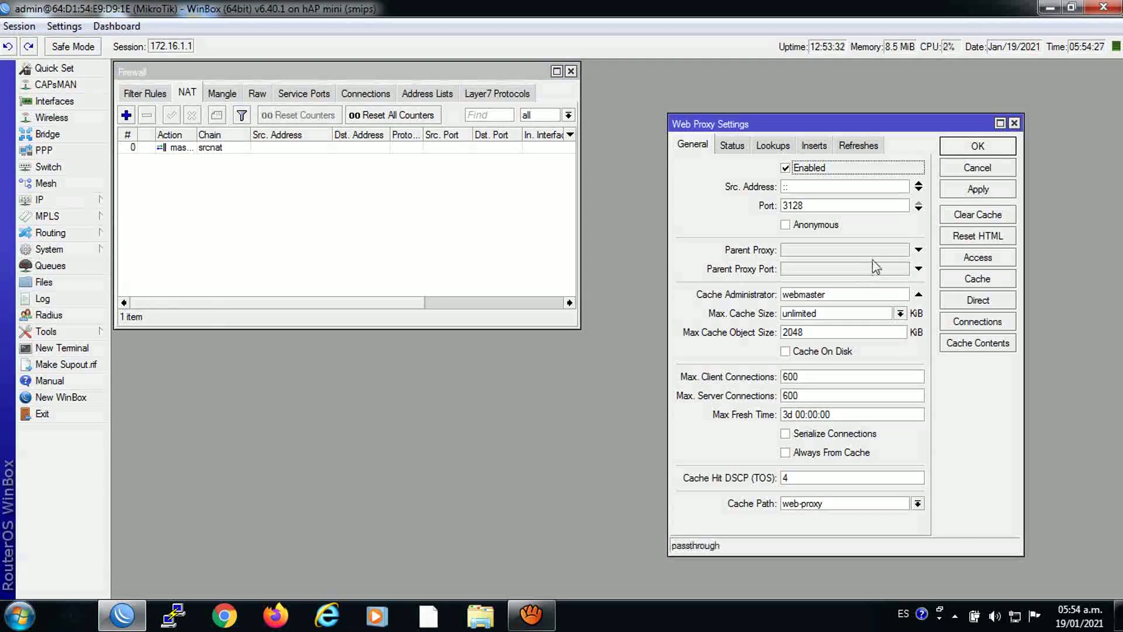
click(957, 260)
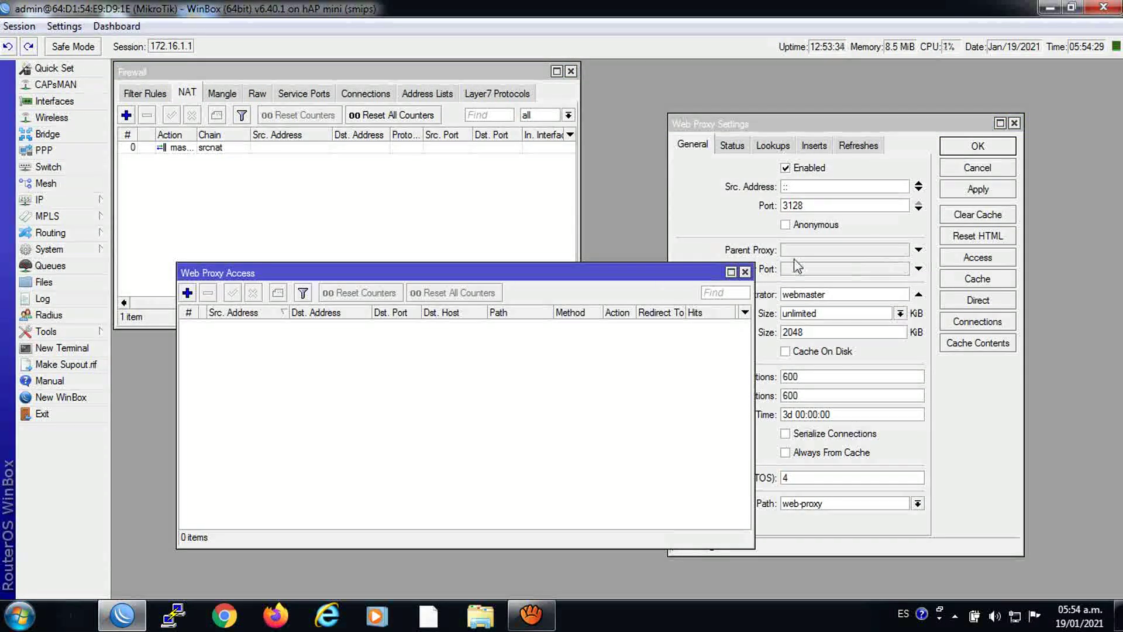
click(745, 273)
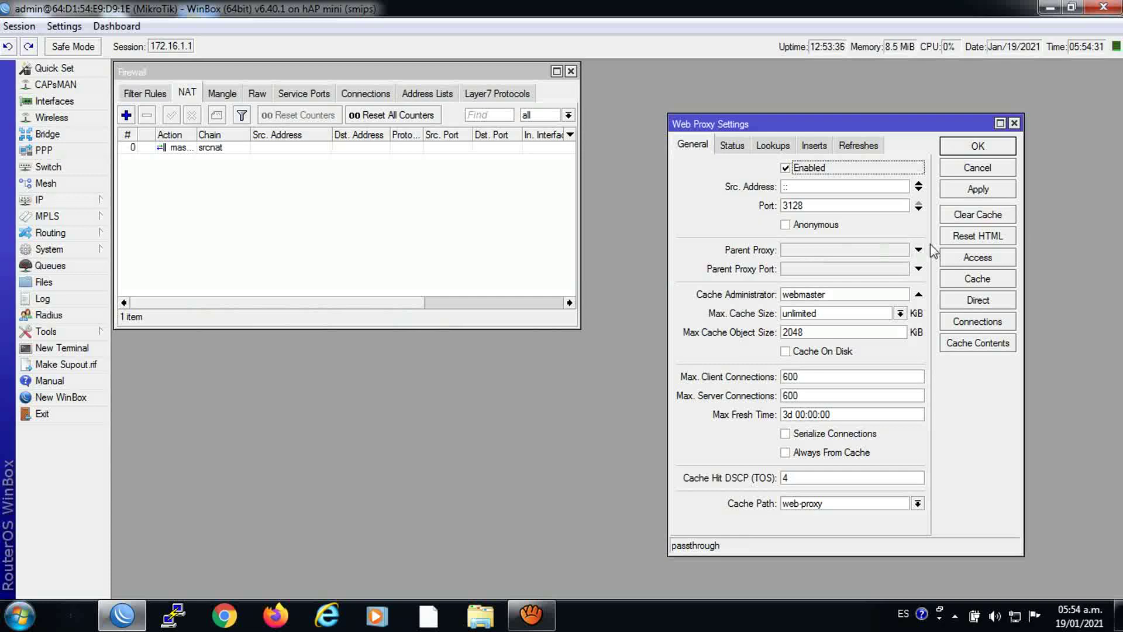
click(959, 259)
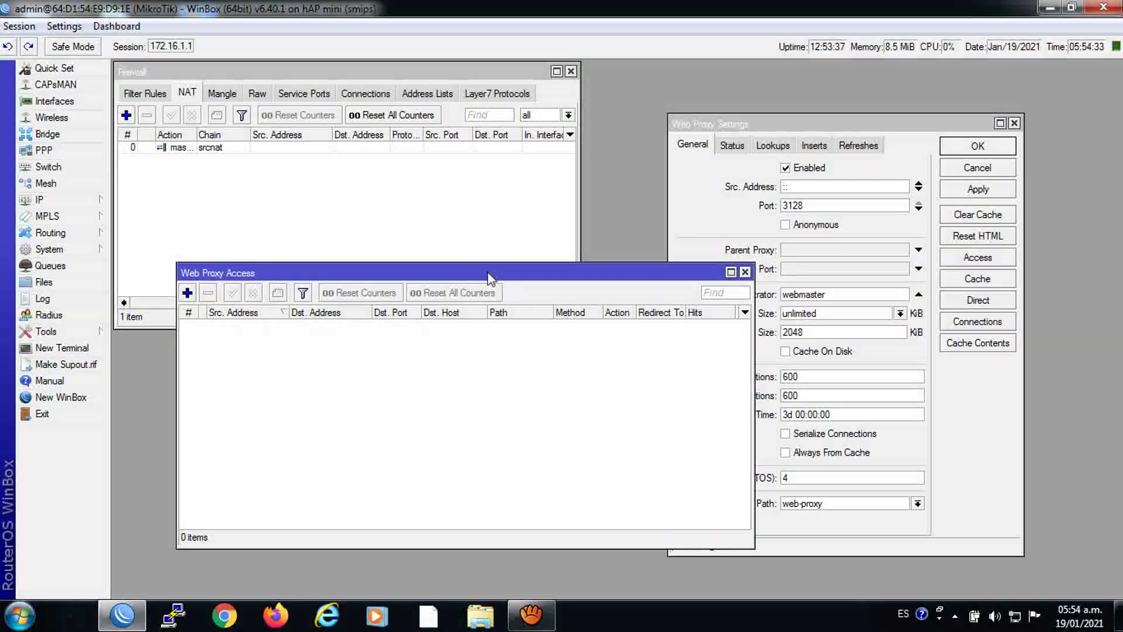
drag(176, 266, 636, 315)
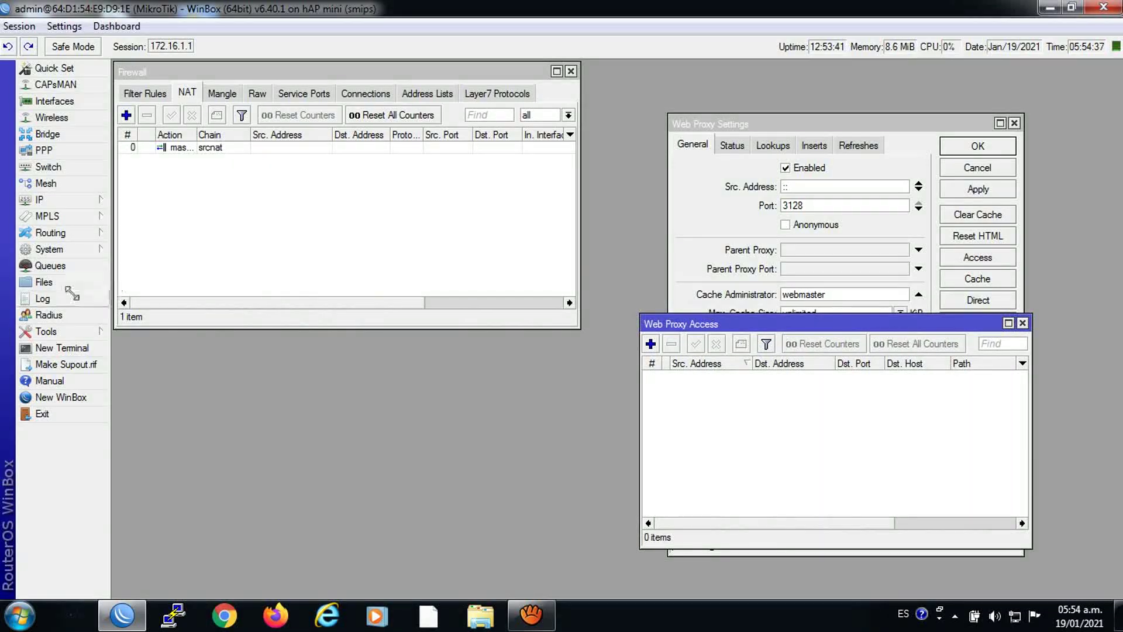
Open the Netwatch list and position its window among the firewall and web proxy windows.
click(46, 331)
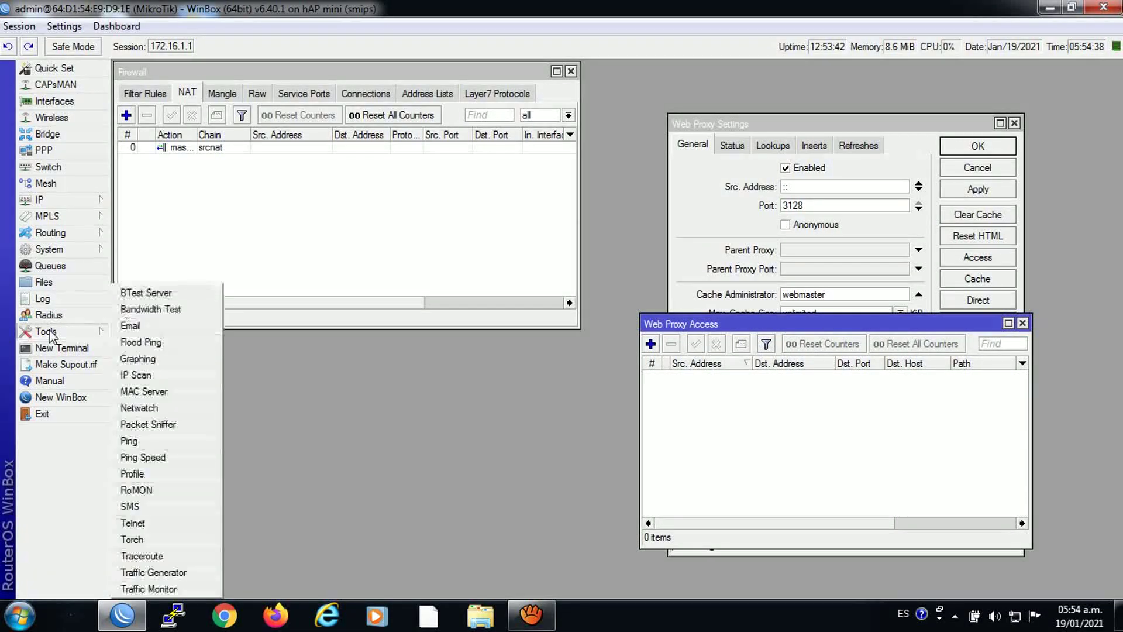
click(139, 407)
drag(403, 314, 353, 315)
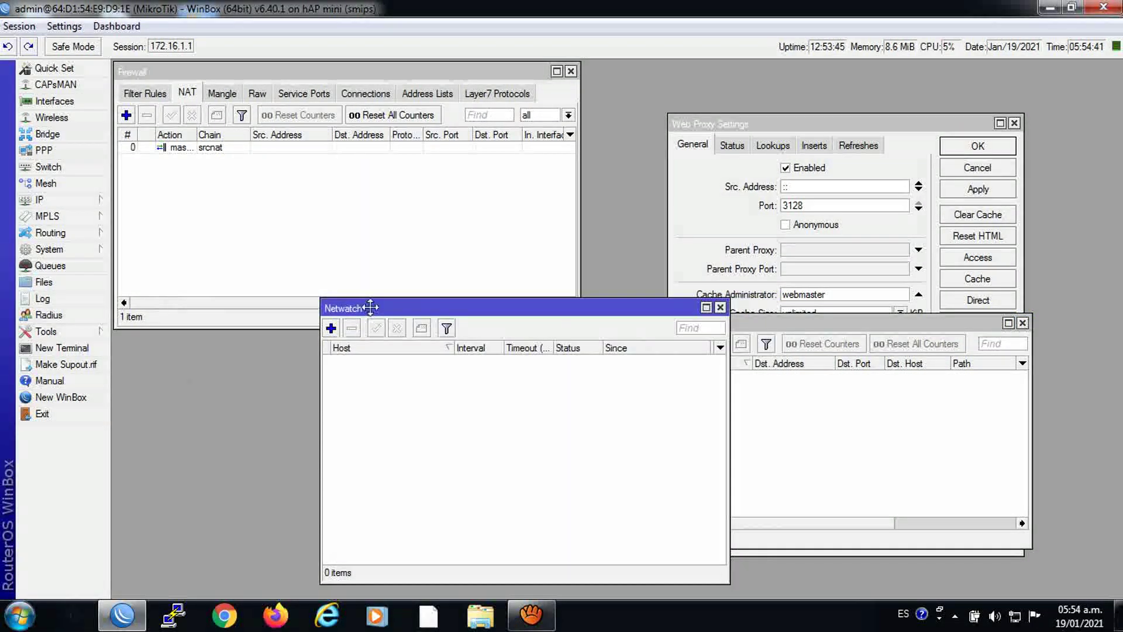
Open the fallodeservicio text file from the desktop and copy its entire RouterOS script.
click(1050, 7)
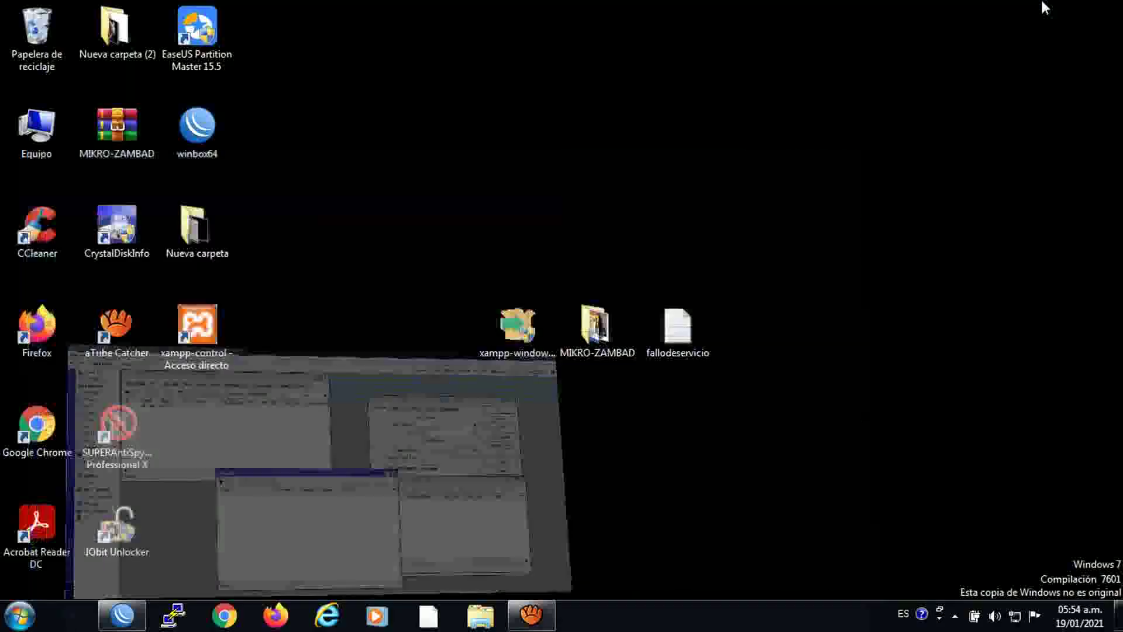
double_click(681, 320)
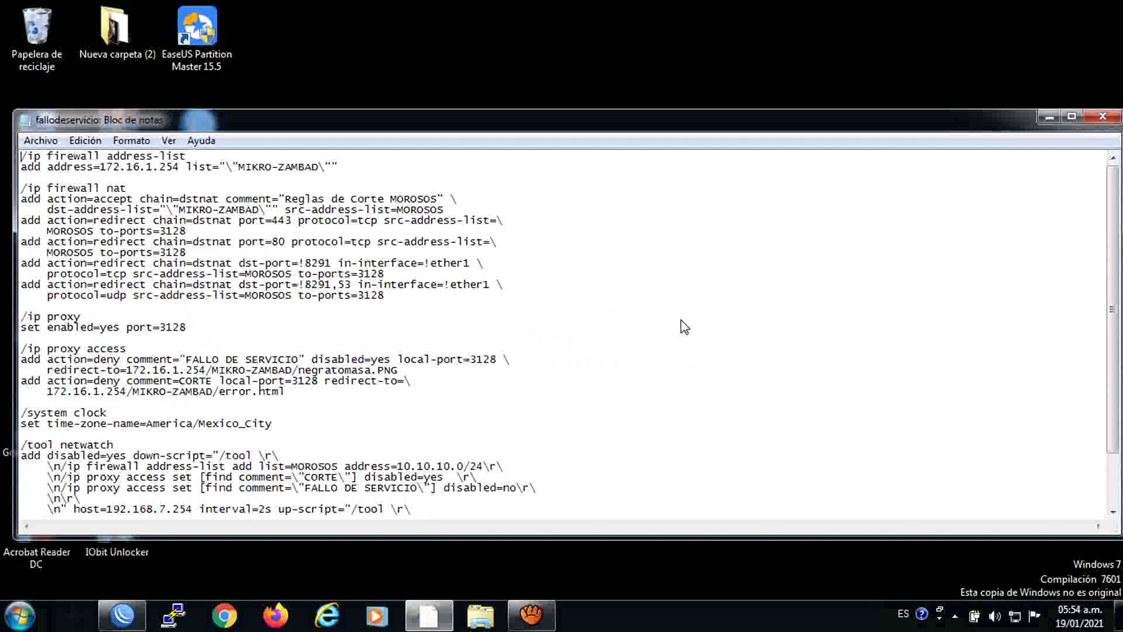
click(1072, 116)
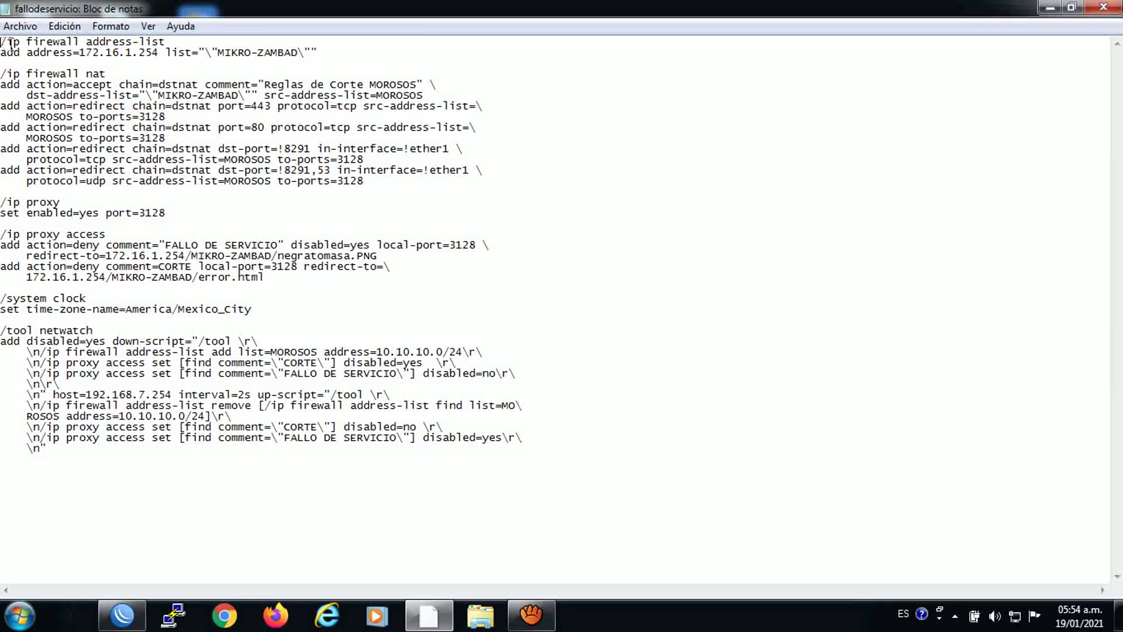
drag(10, 44, 630, 451)
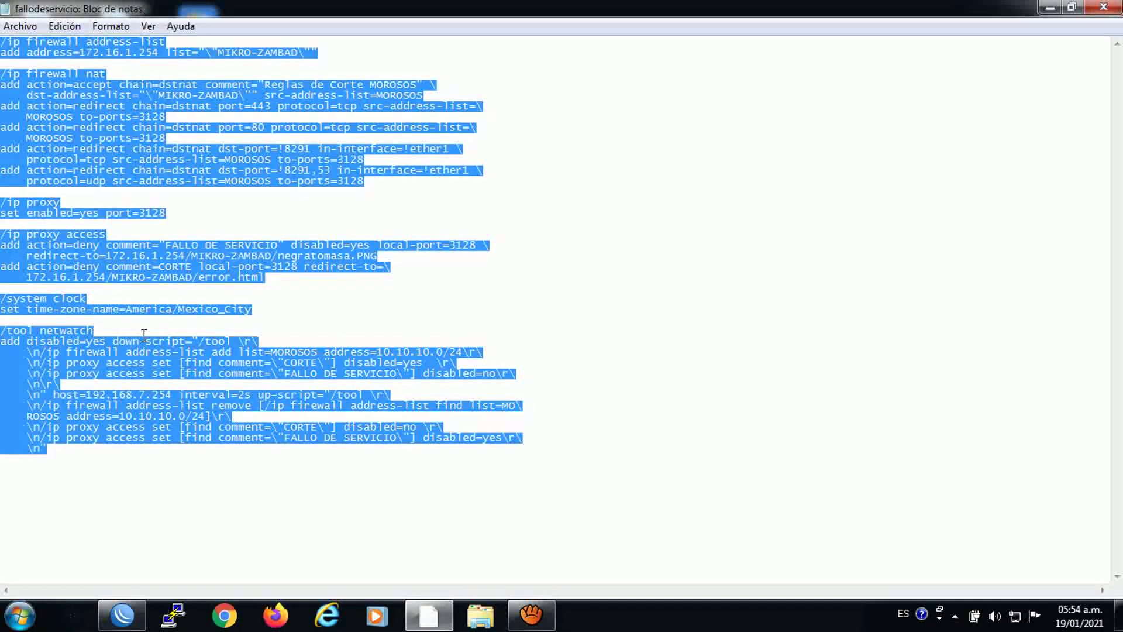
click(284, 437)
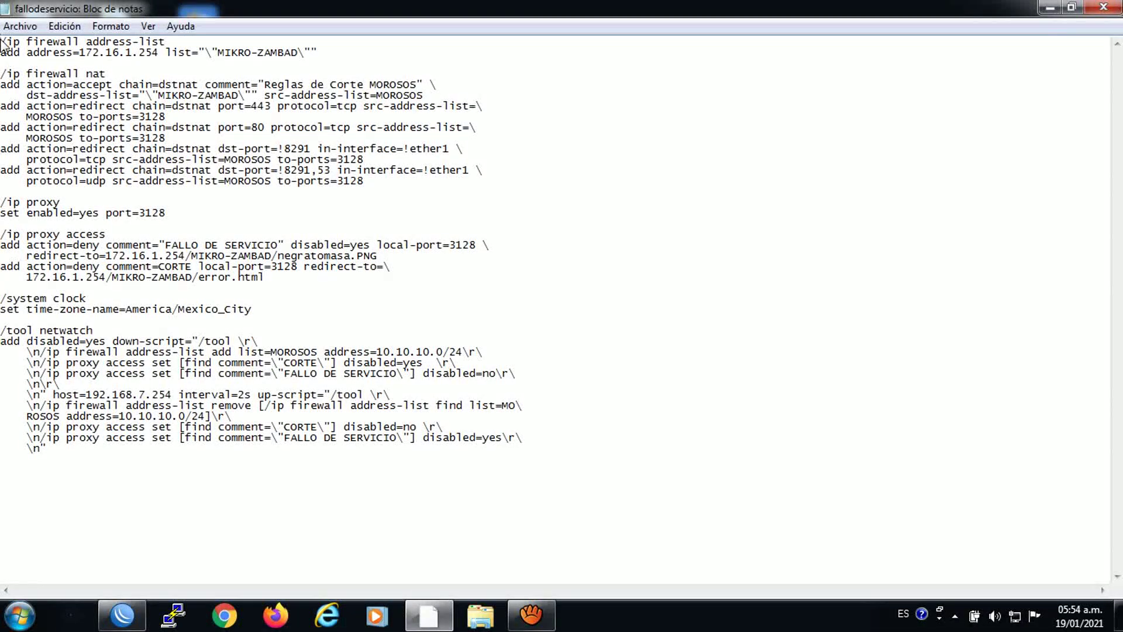
drag(2, 41, 408, 451)
right_click(247, 360)
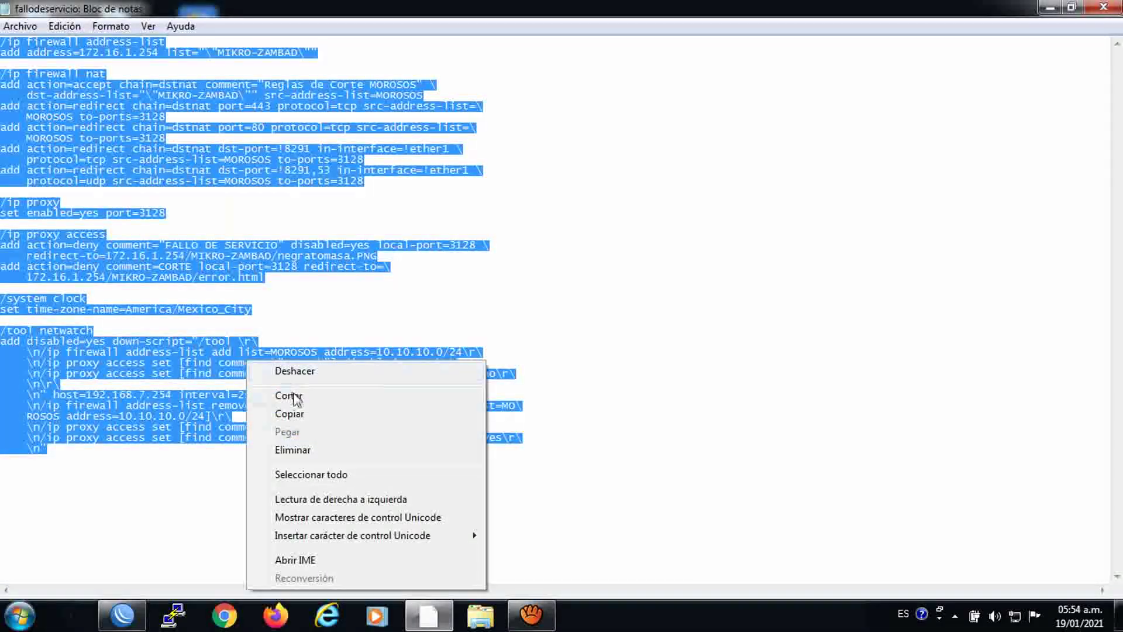
click(289, 413)
Switch back to WinBox, paste the copied script into a new router terminal and close the terminal.
click(122, 614)
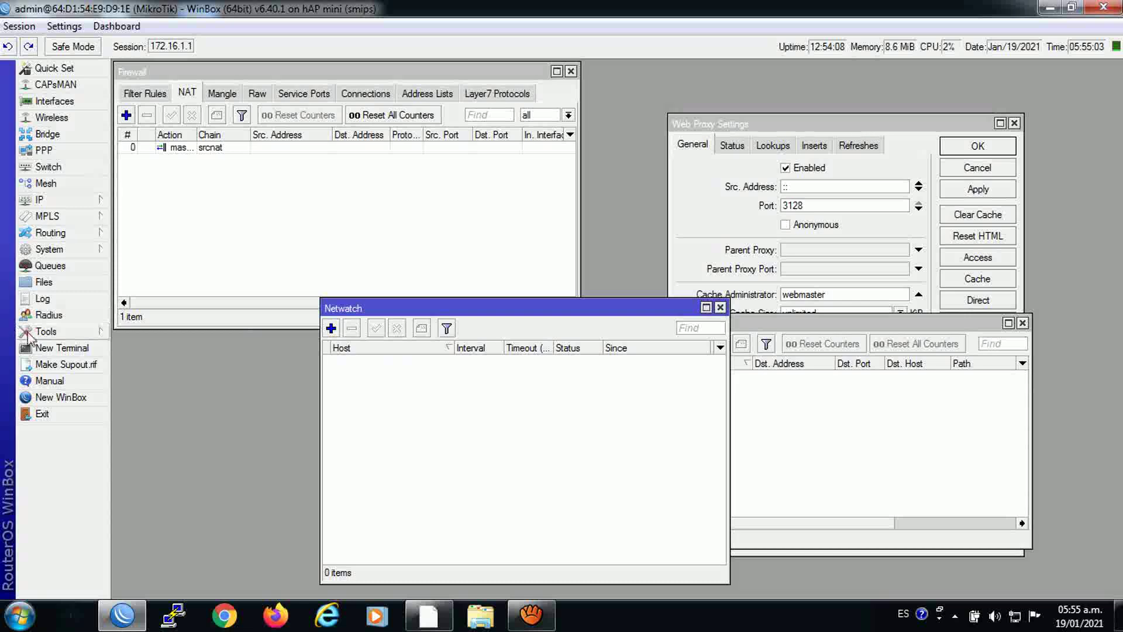
click(61, 347)
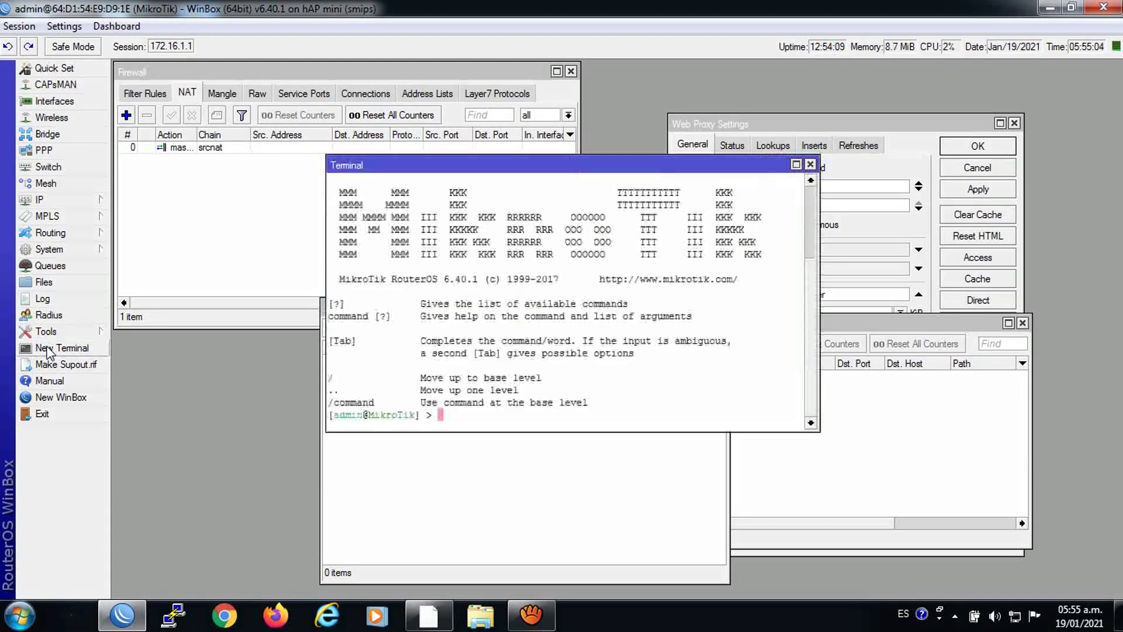
right_click(628, 392)
click(661, 462)
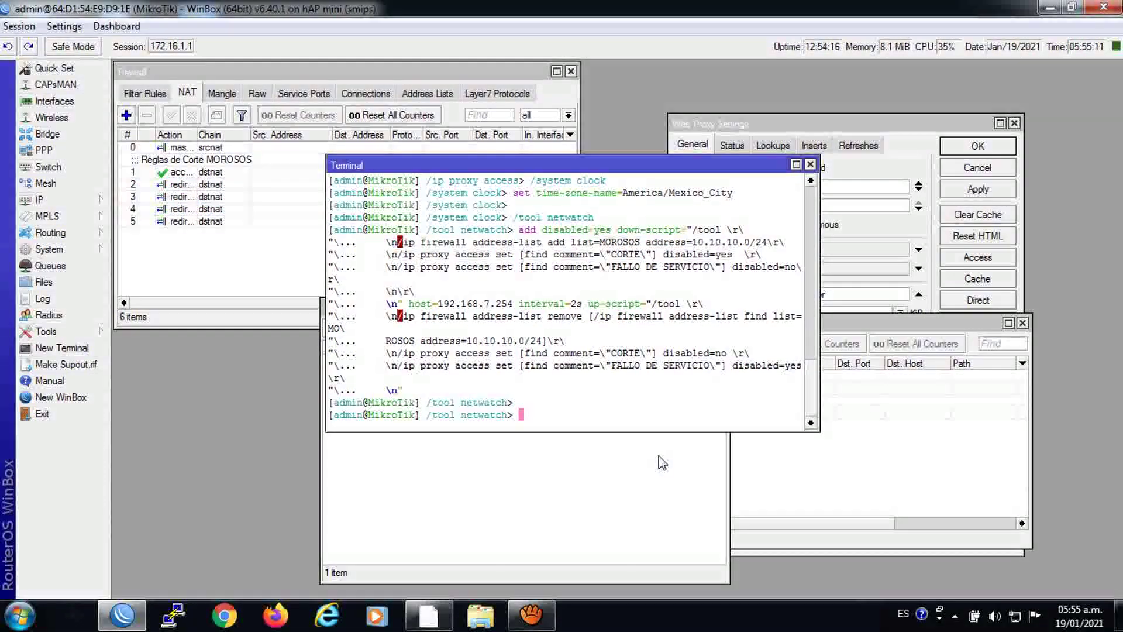
click(810, 165)
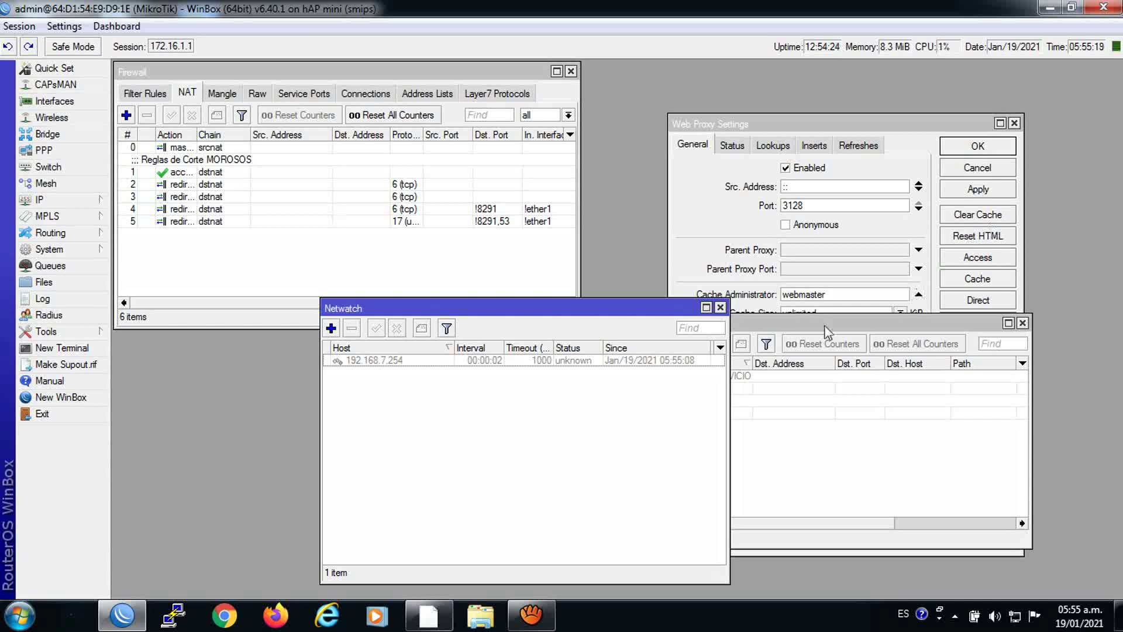
Disable the CORTE rule in the web proxy access list.
click(811, 332)
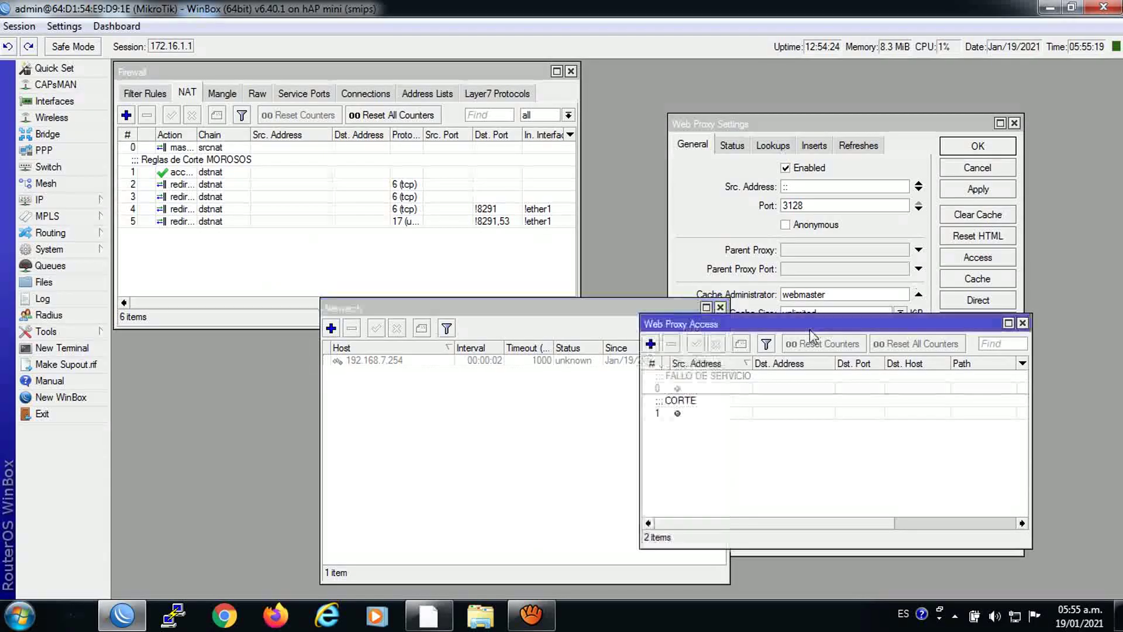
click(681, 412)
click(716, 343)
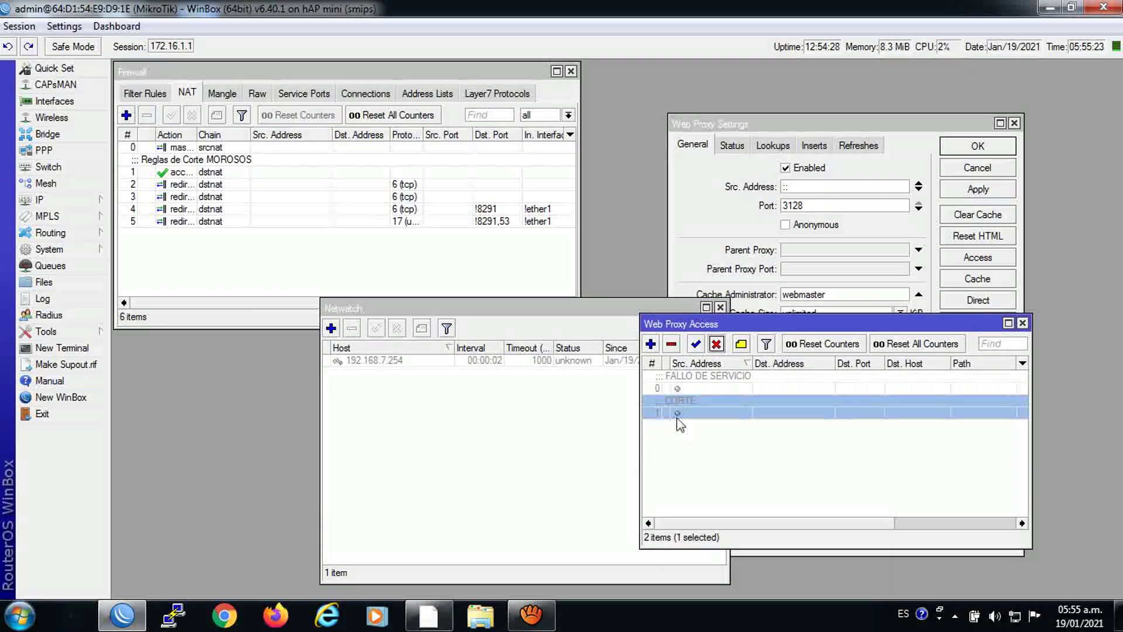
Open the Netwatch entry for host 192.168.7.254 and examine the script that runs when it goes down.
click(373, 361)
double_click(373, 361)
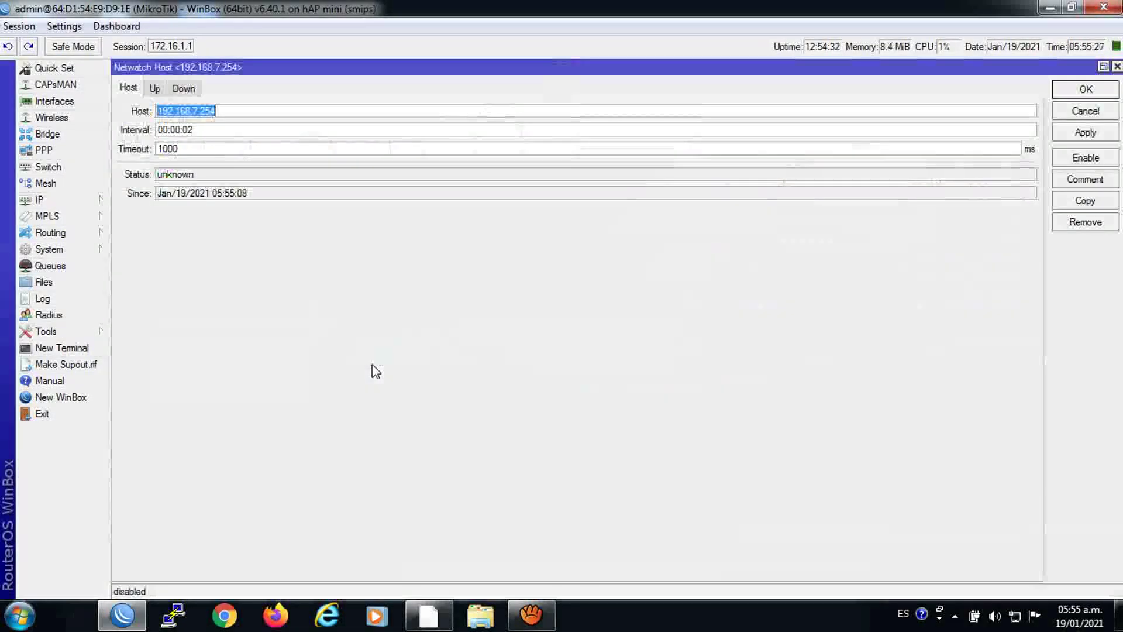
click(184, 88)
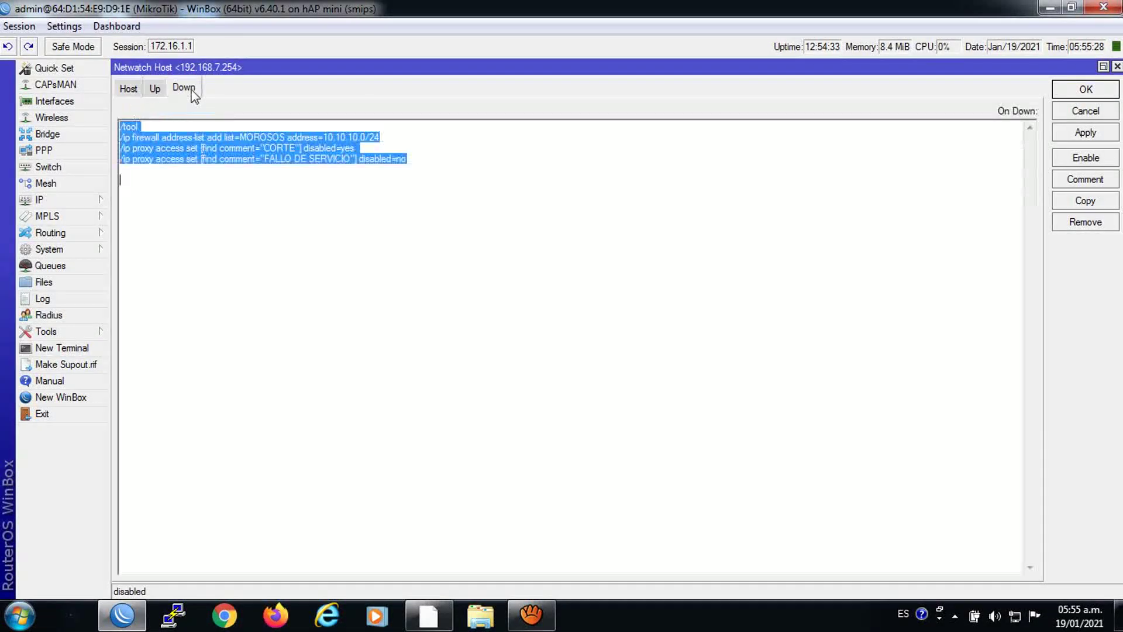
click(353, 137)
Check the CLIENTES network in the router's IP address list and return to the Netwatch host's down script.
click(53, 199)
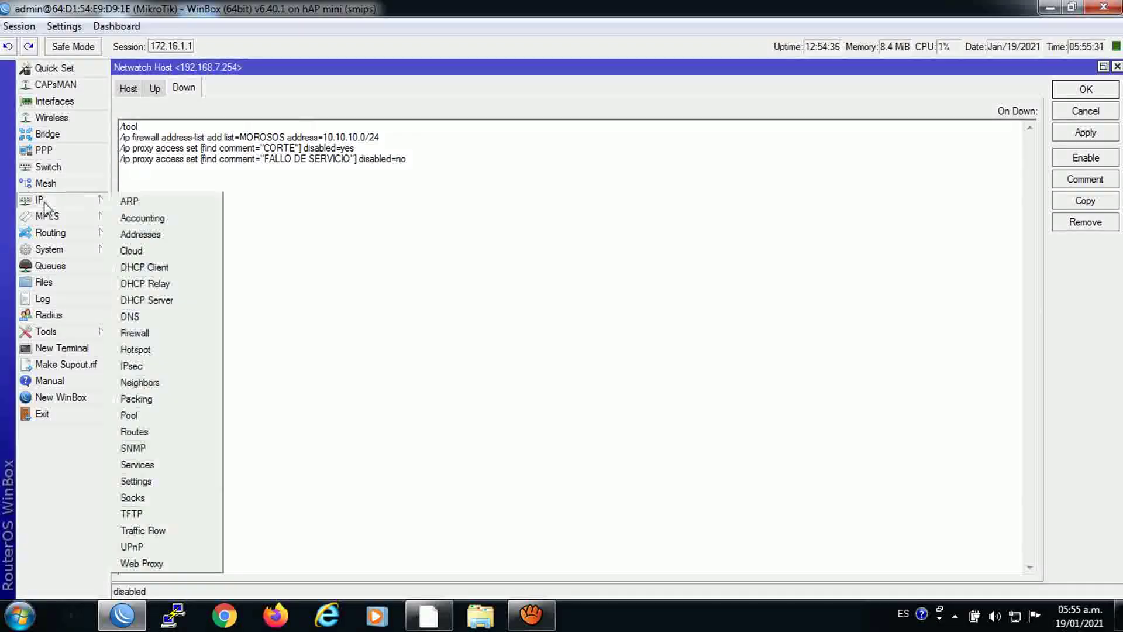
click(153, 237)
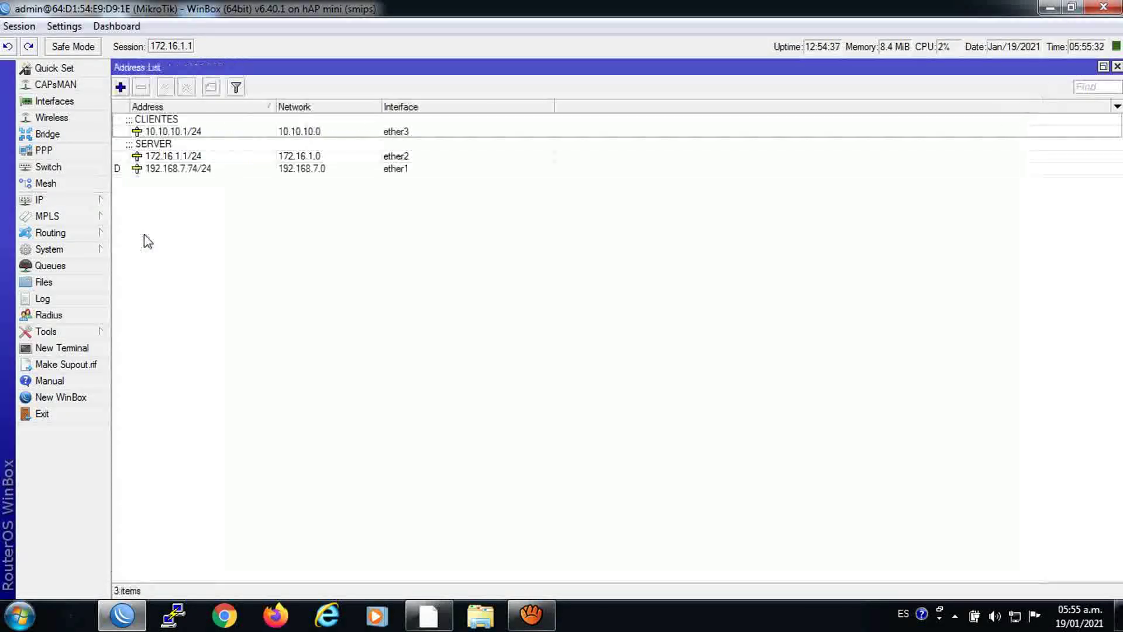
click(176, 132)
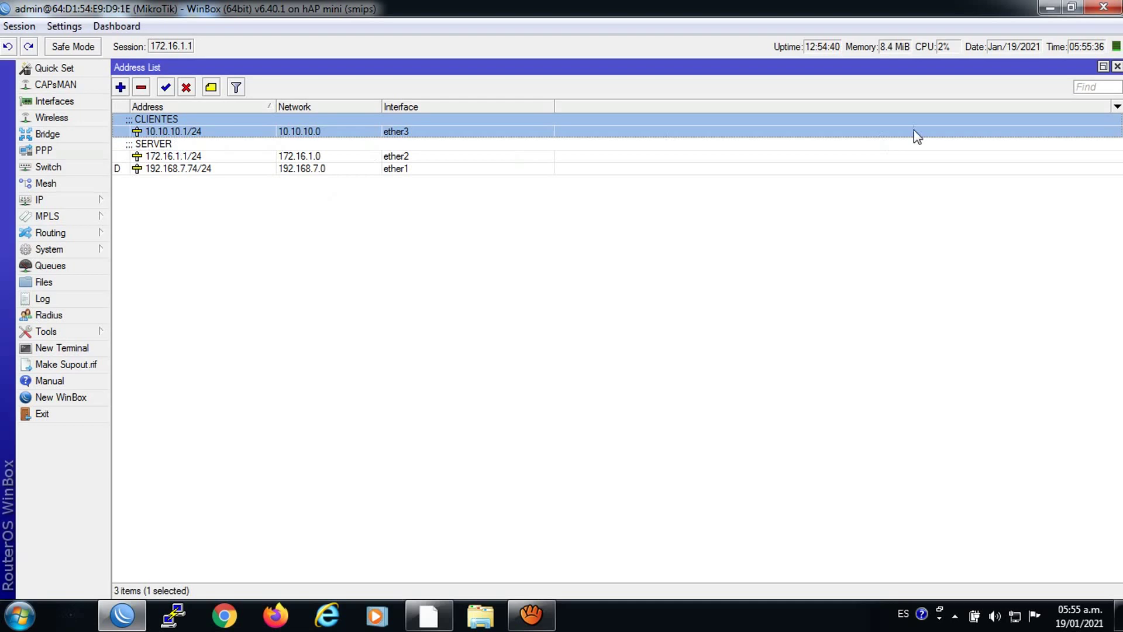
click(1117, 68)
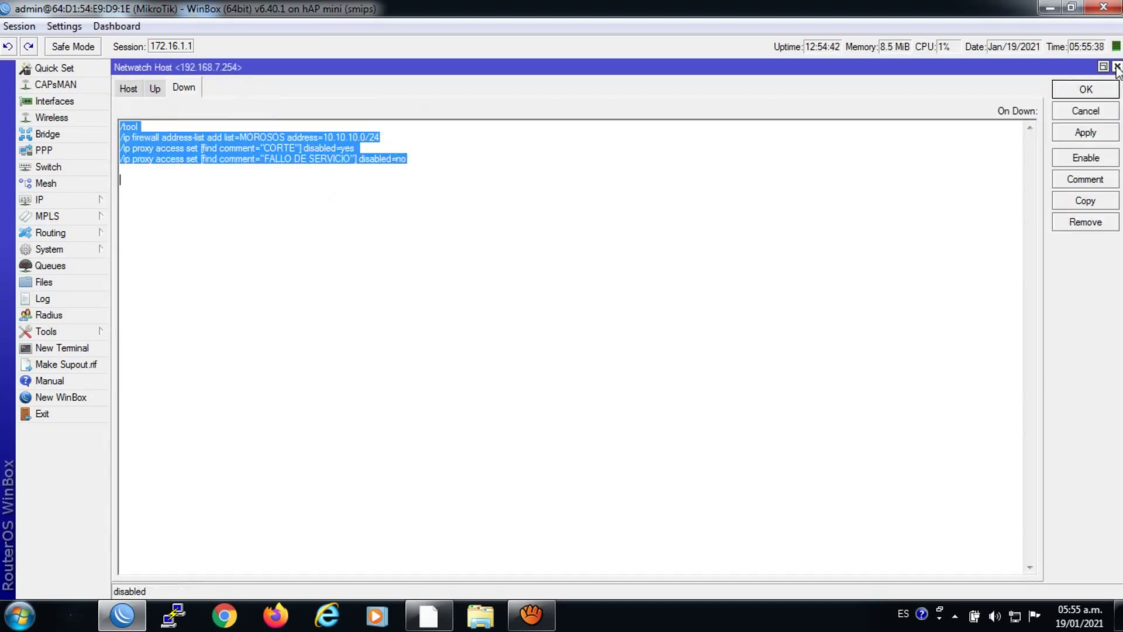
Close and reopen the Netwatch entry for host 192.168.7.254 and compare the scripts that run when it goes up and down.
click(1117, 67)
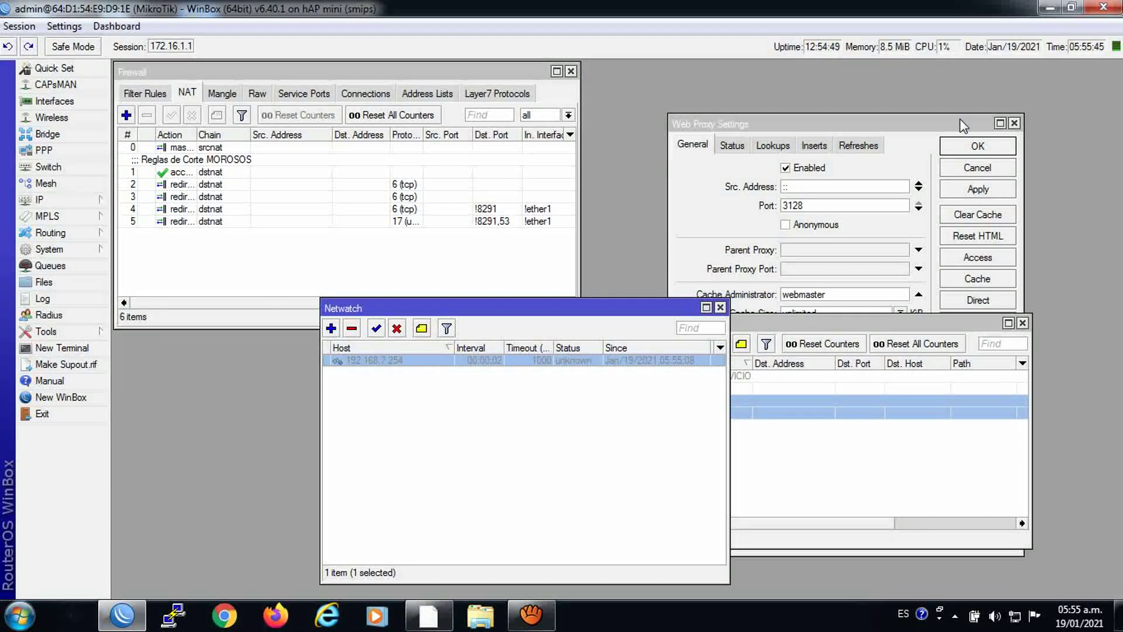
double_click(380, 361)
click(130, 87)
click(155, 89)
click(181, 88)
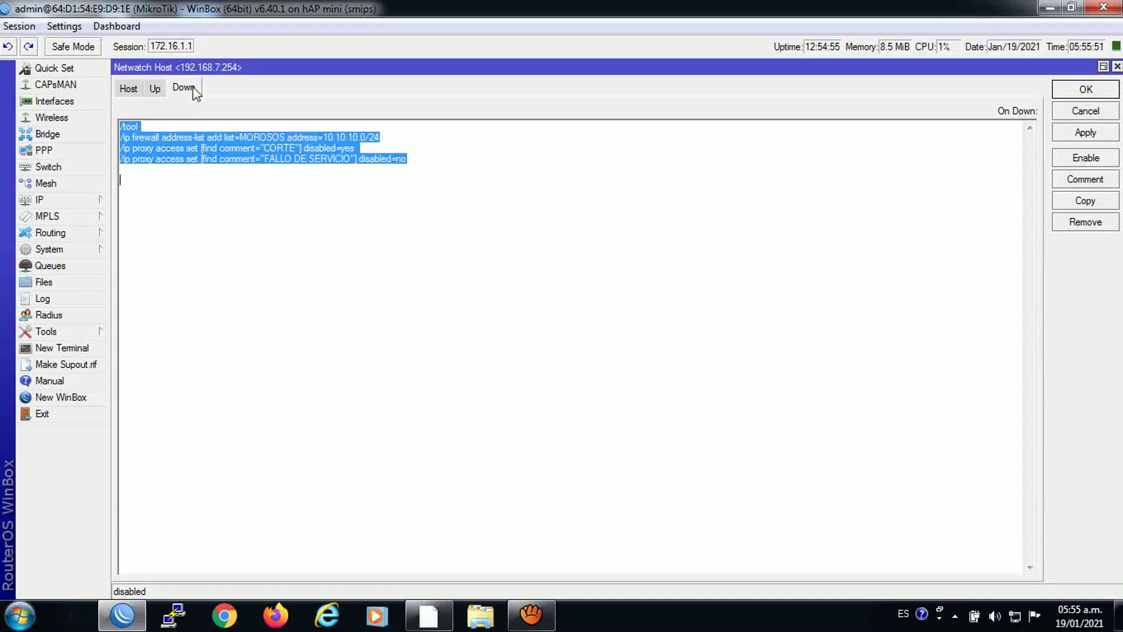
click(154, 88)
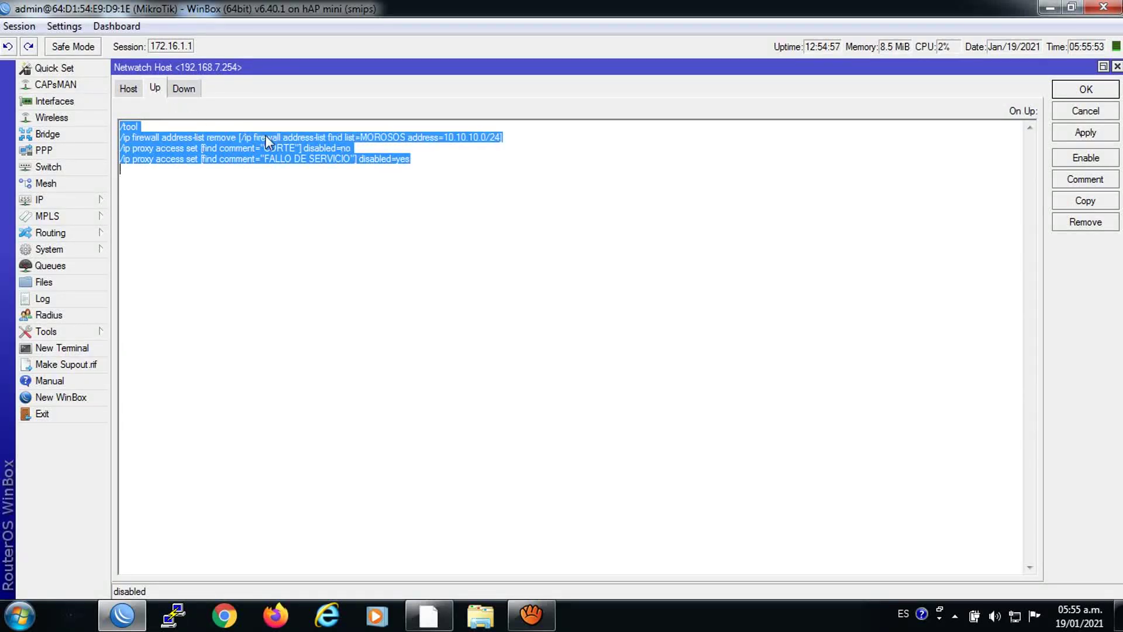
click(185, 88)
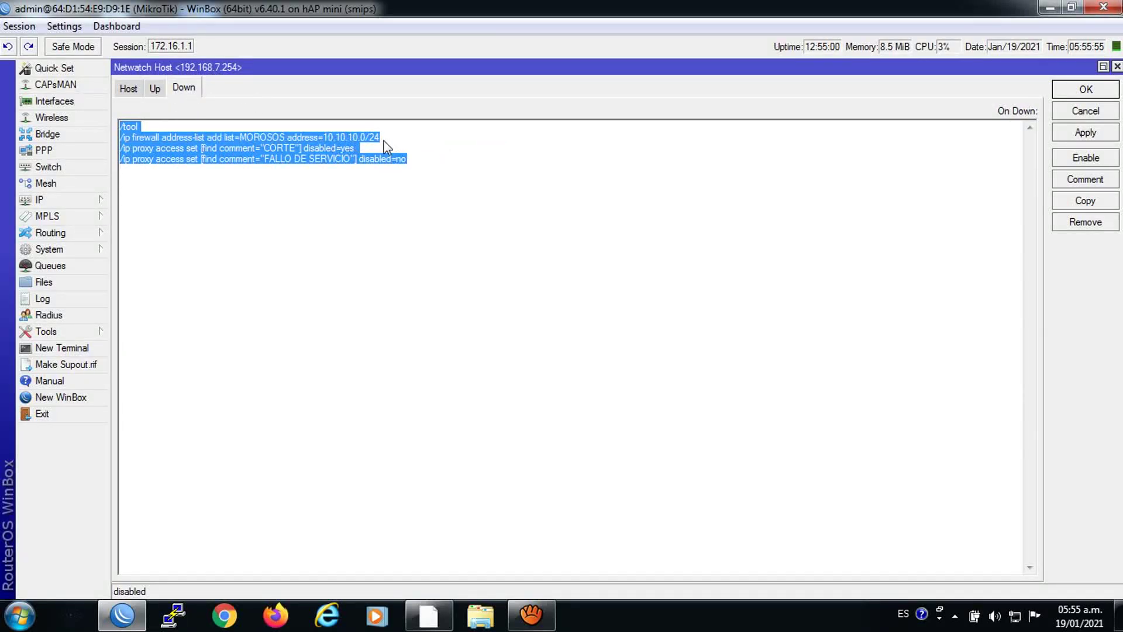
click(156, 88)
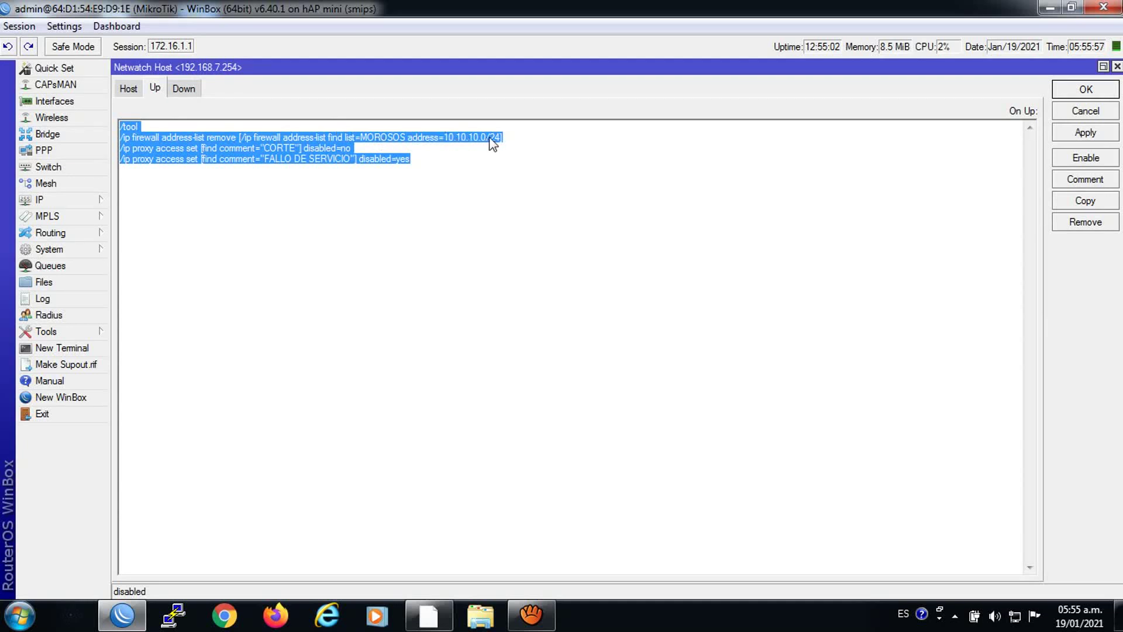
Change the Netwatch entry's host to 8.8.8.8, save it and enable the entry.
click(130, 96)
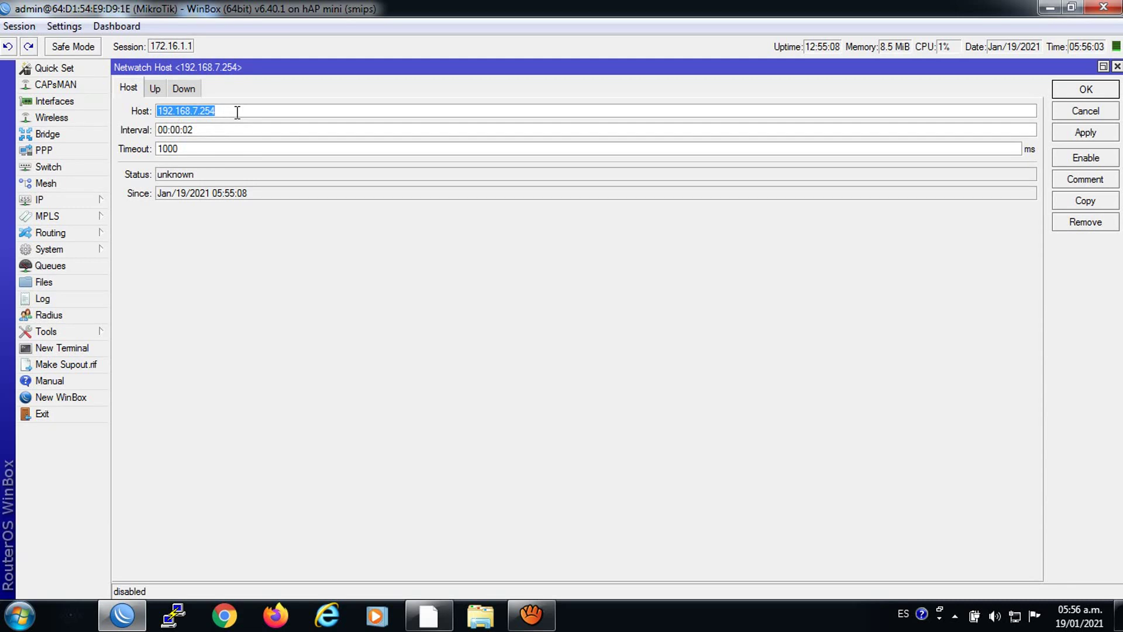
drag(237, 111, 92, 117)
text(8.8.8.8)
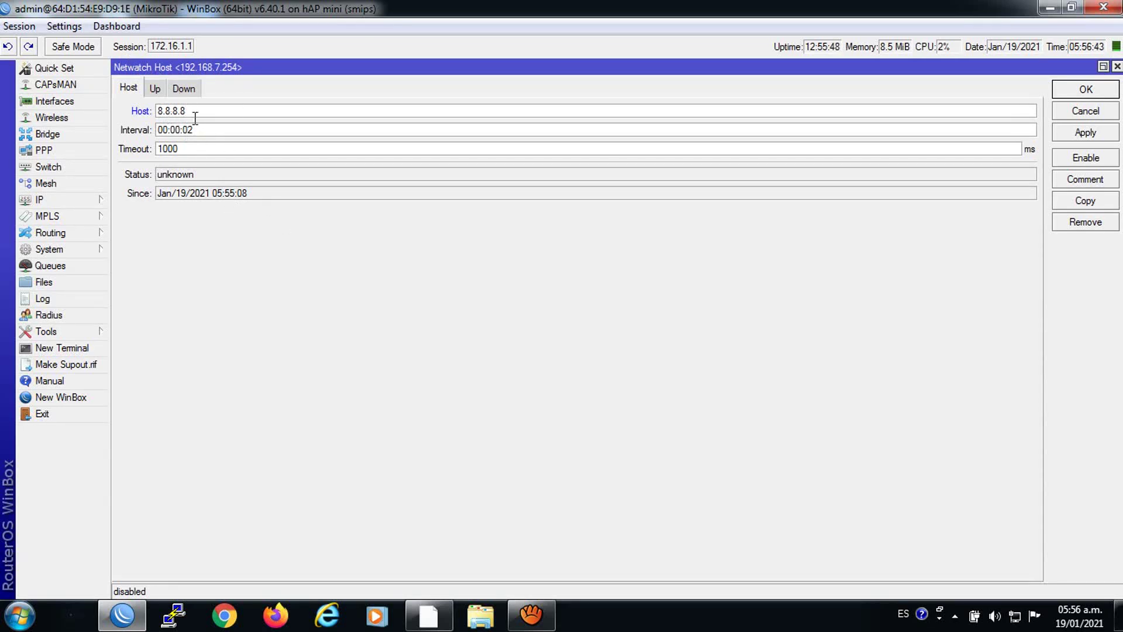
click(1085, 135)
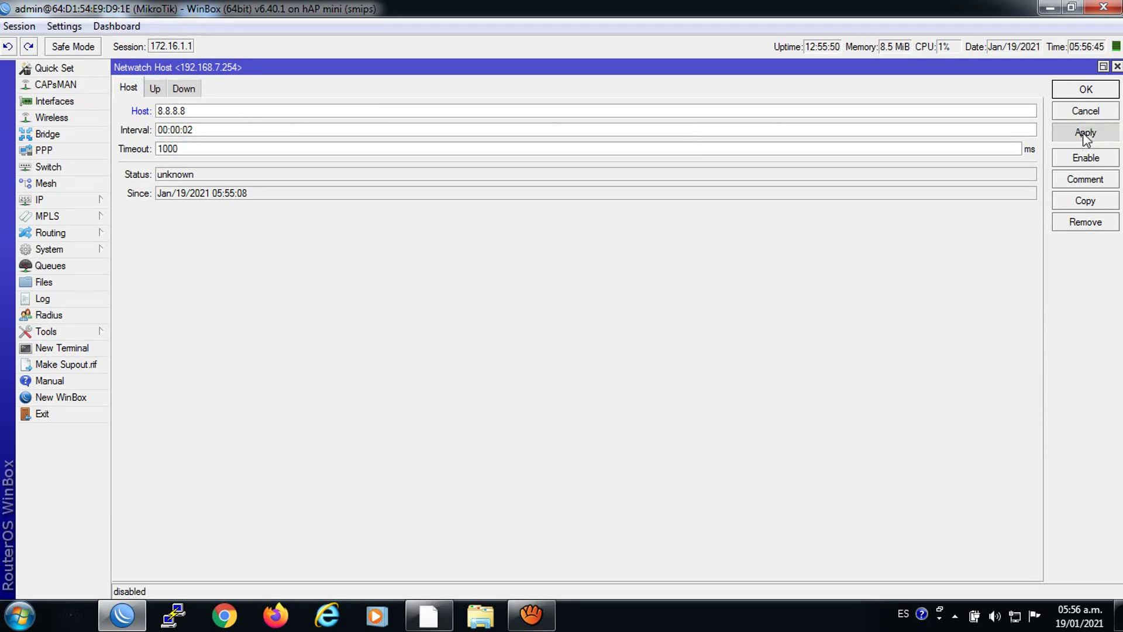
click(1083, 94)
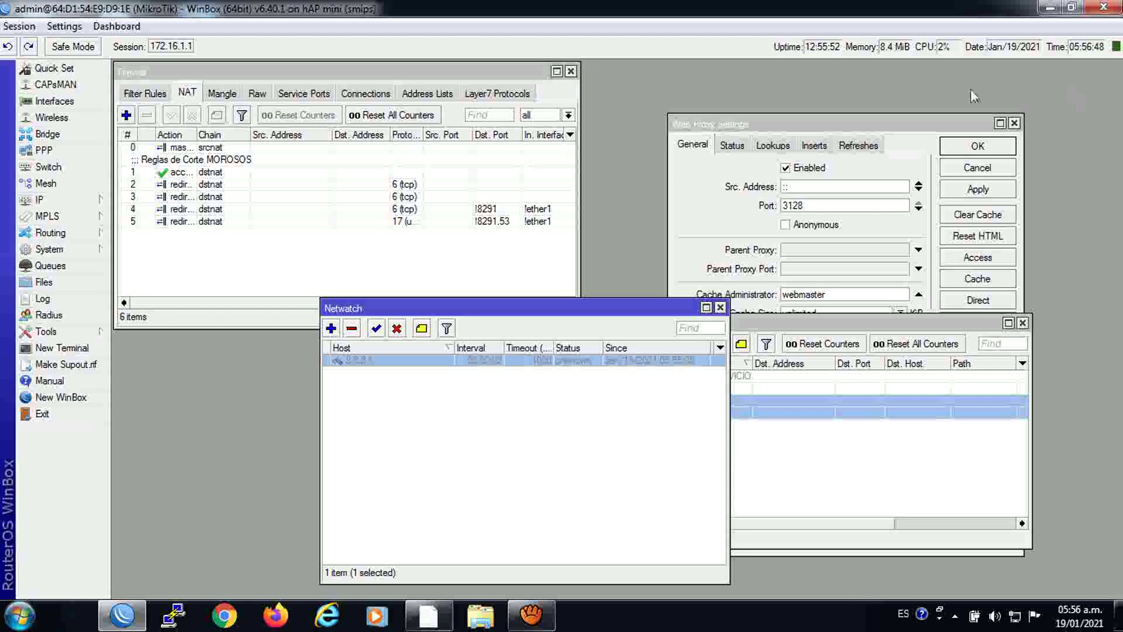
click(376, 329)
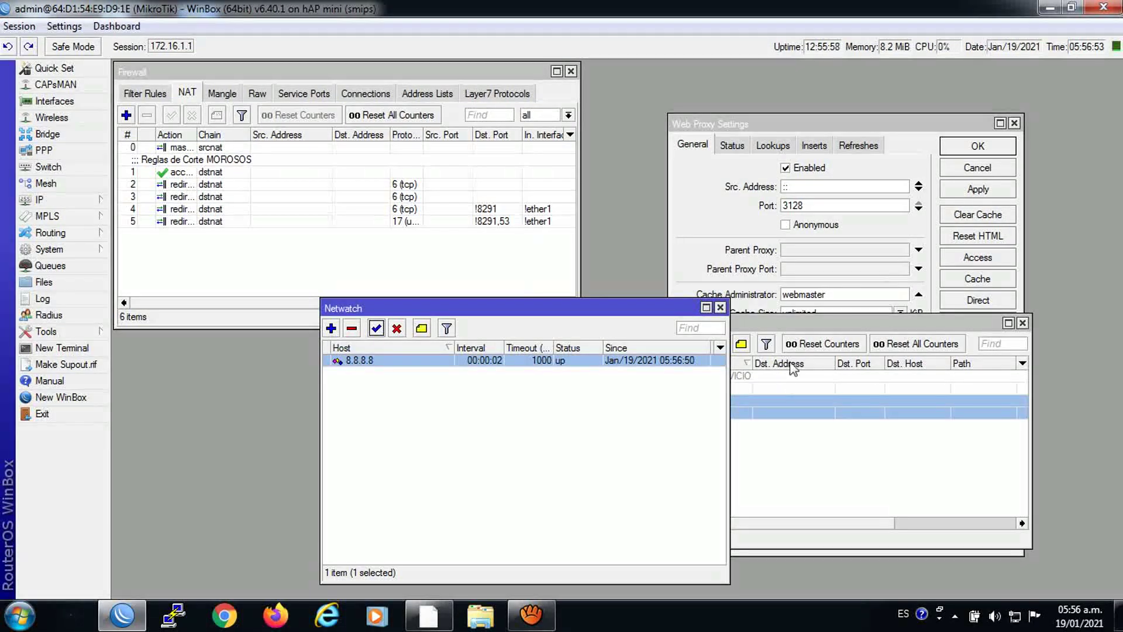
Bring the web proxy access list to the front and disable the DHCP client on ether1 to simulate a service failure.
click(816, 320)
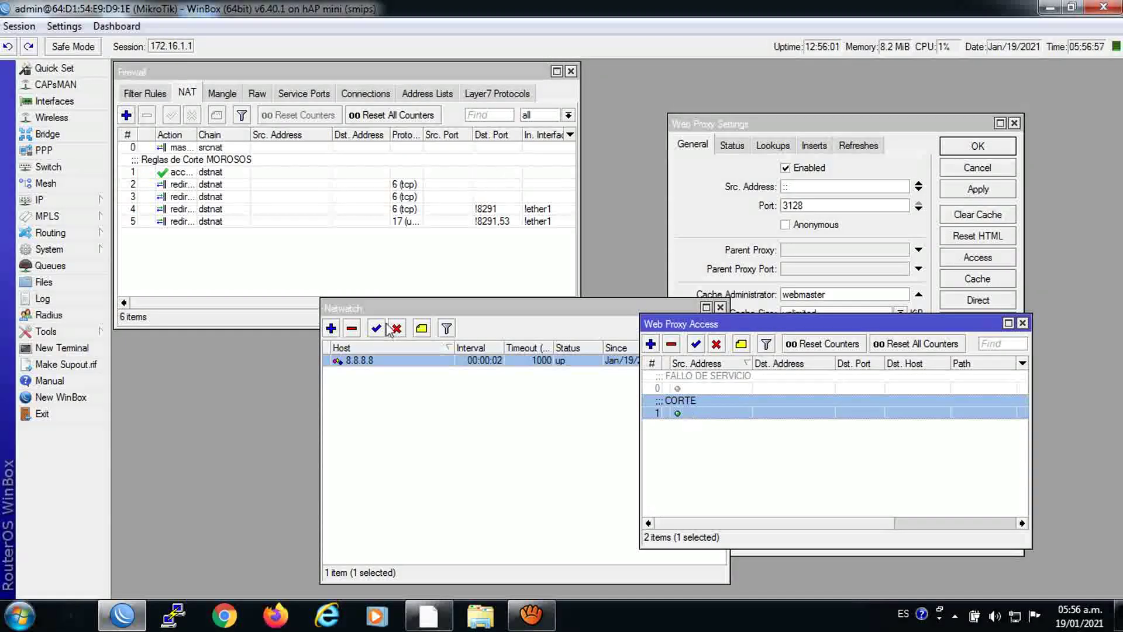
click(47, 200)
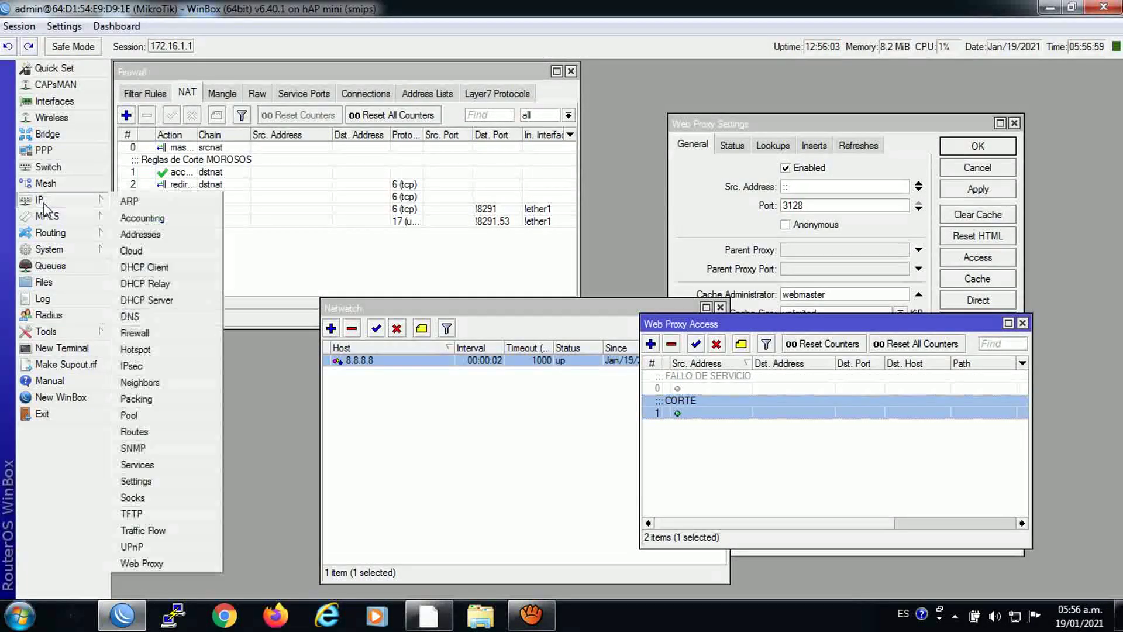
click(165, 269)
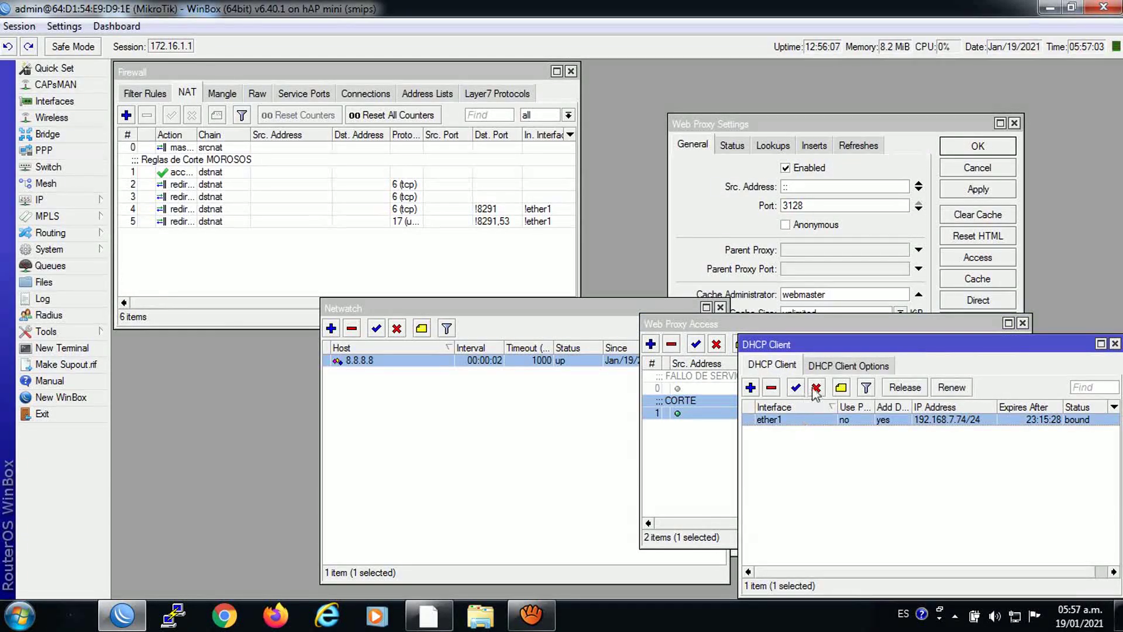
click(817, 387)
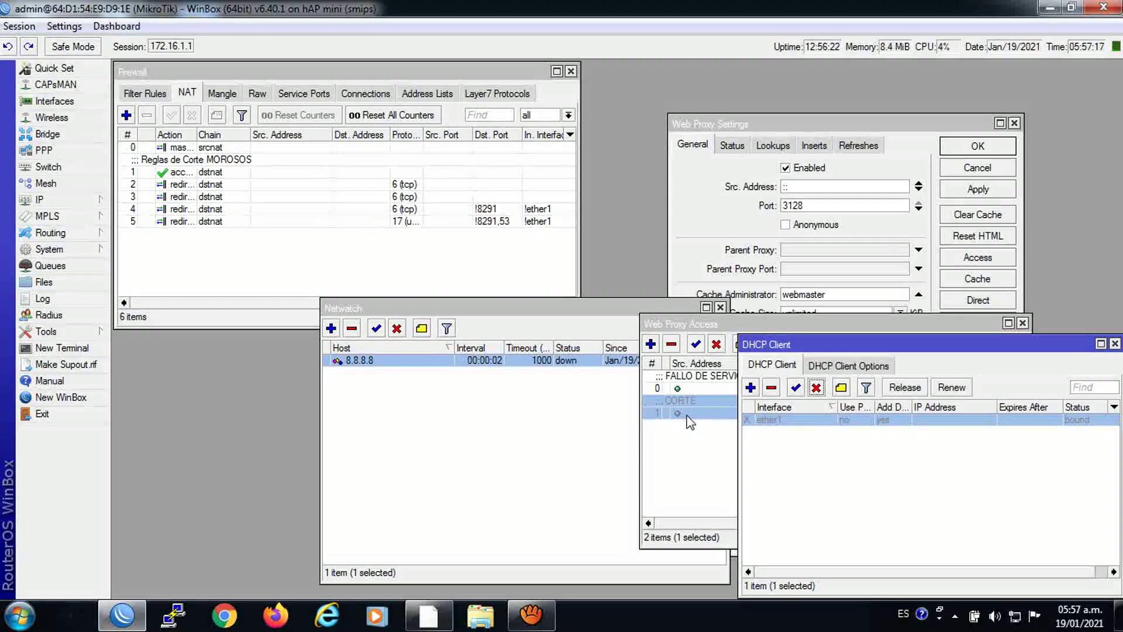
Open the FALLO DE SERVICIO proxy rule, and in Windows Explorer browse to the folder C:\xampp\htdocs\MIKRO-ZAMBAD.
double_click(696, 387)
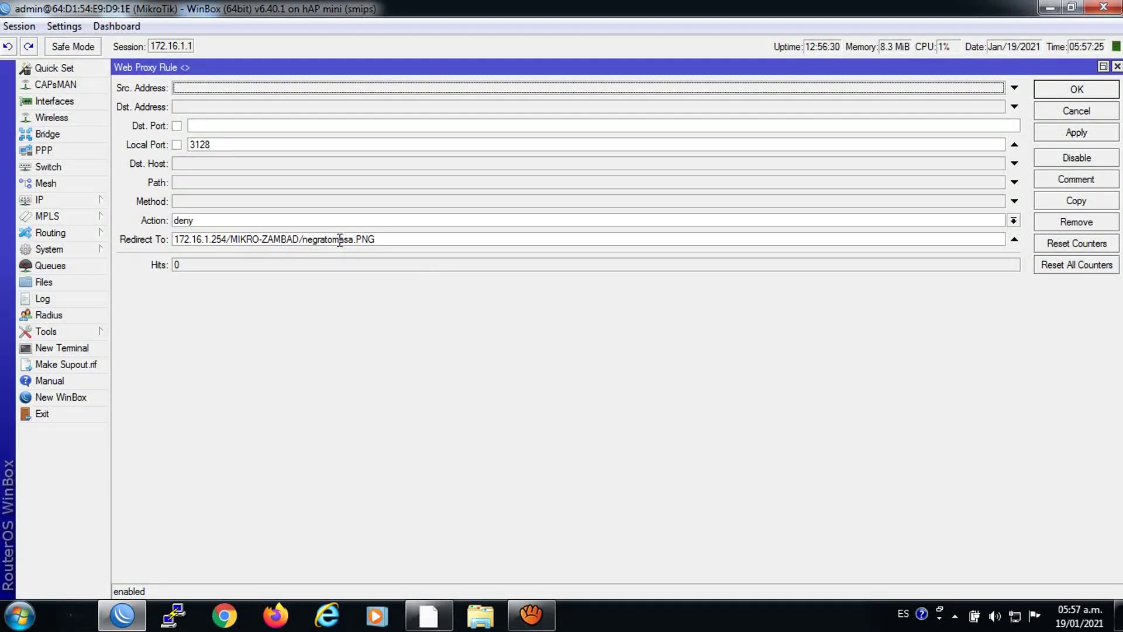
click(19, 614)
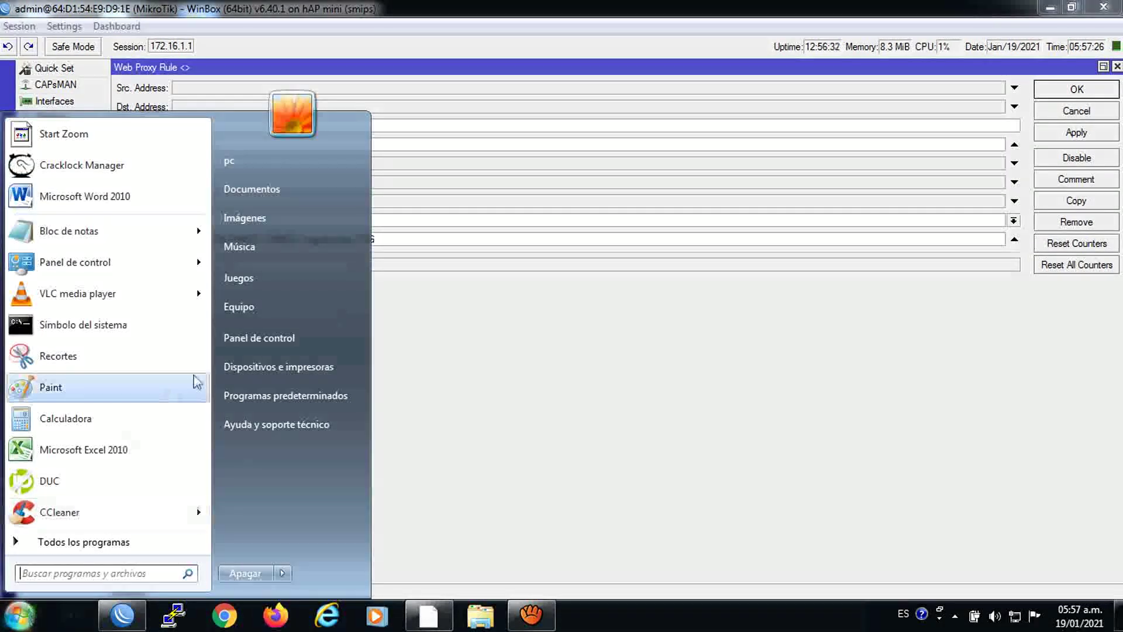
click(264, 301)
double_click(410, 258)
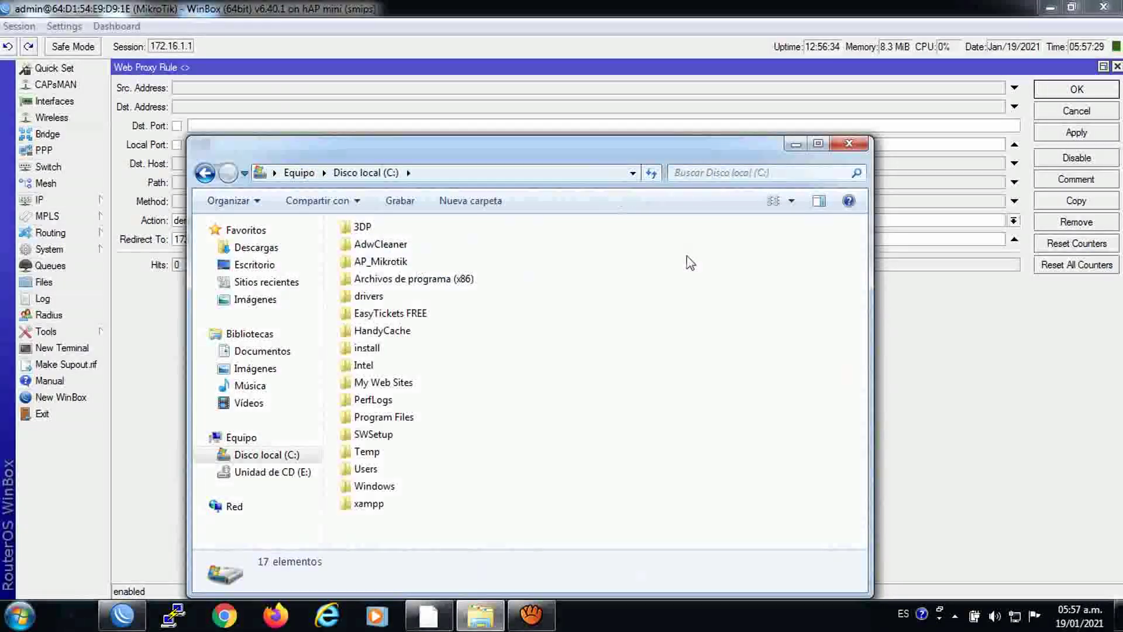
double_click(369, 505)
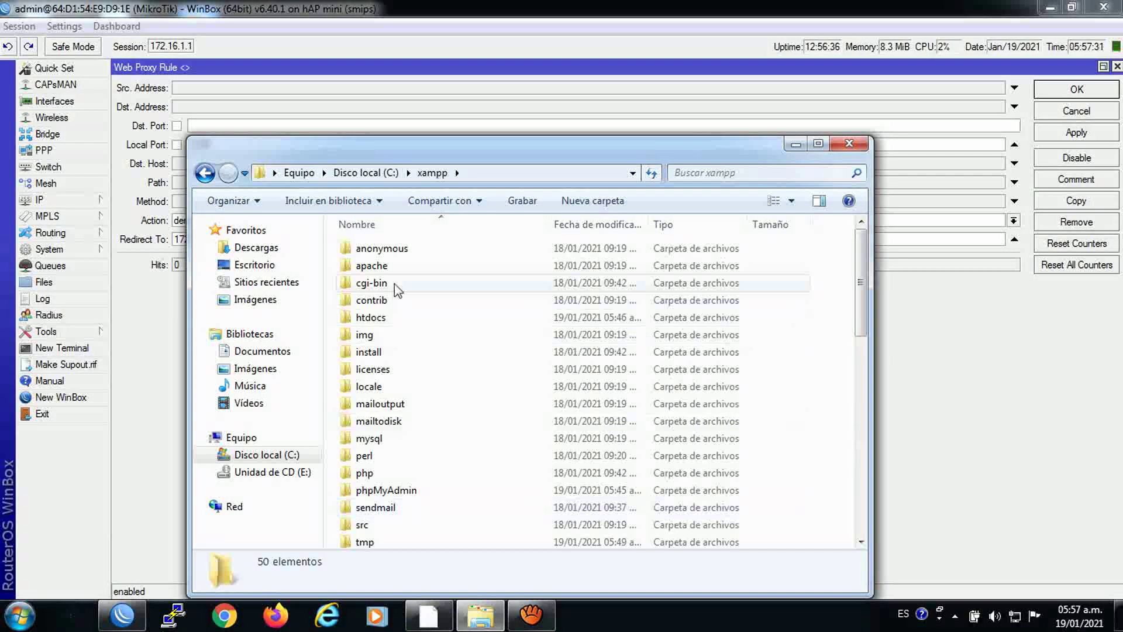
click(379, 319)
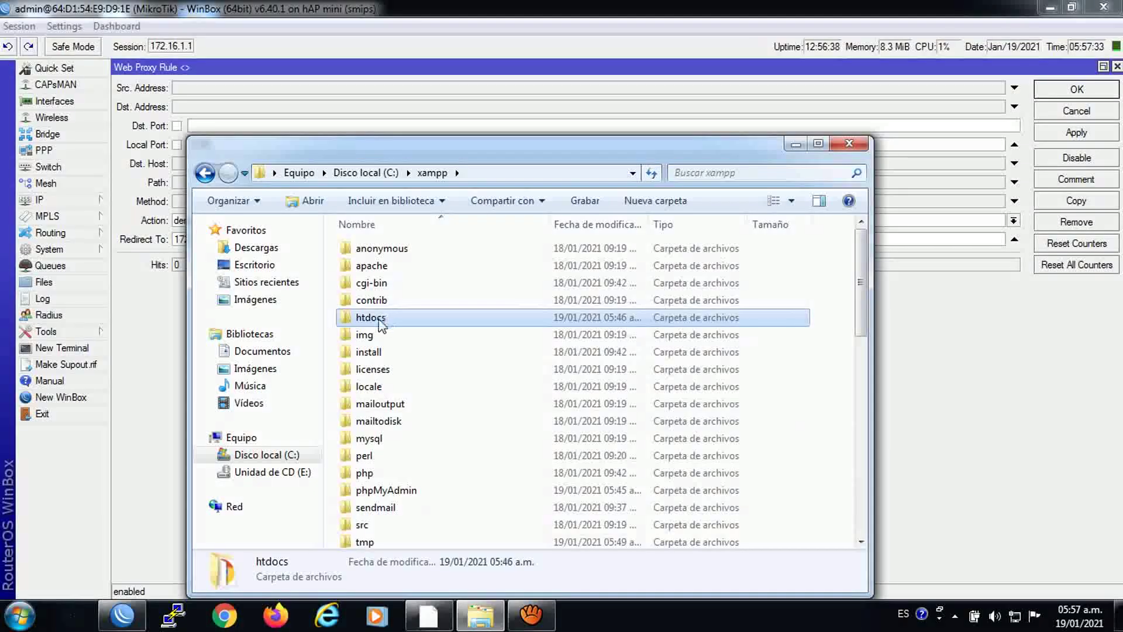
double_click(378, 318)
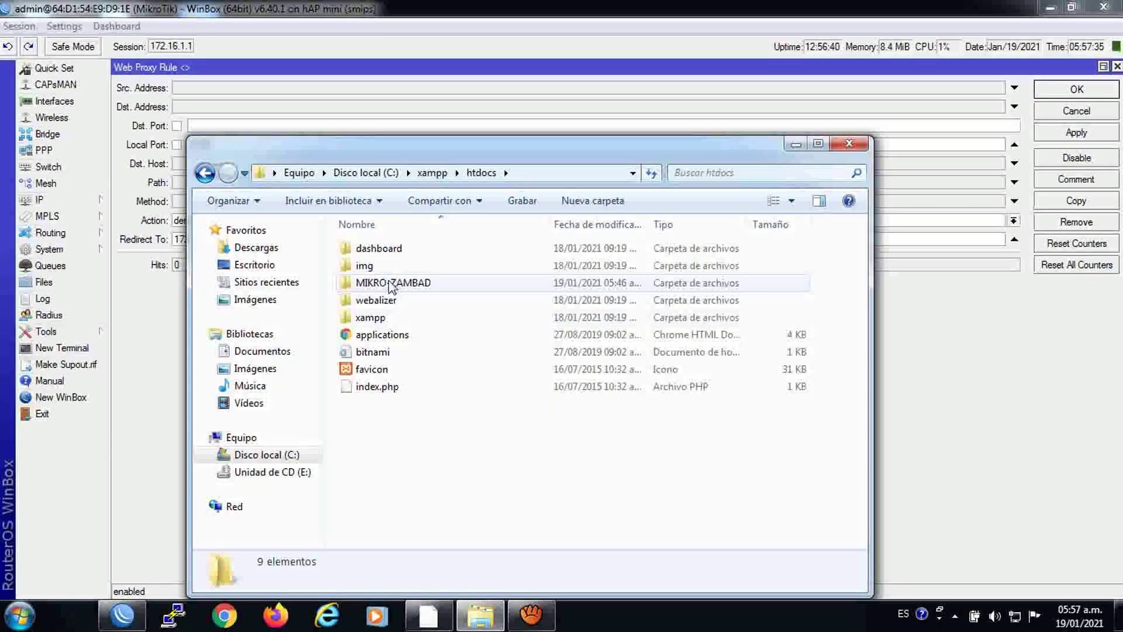
double_click(381, 284)
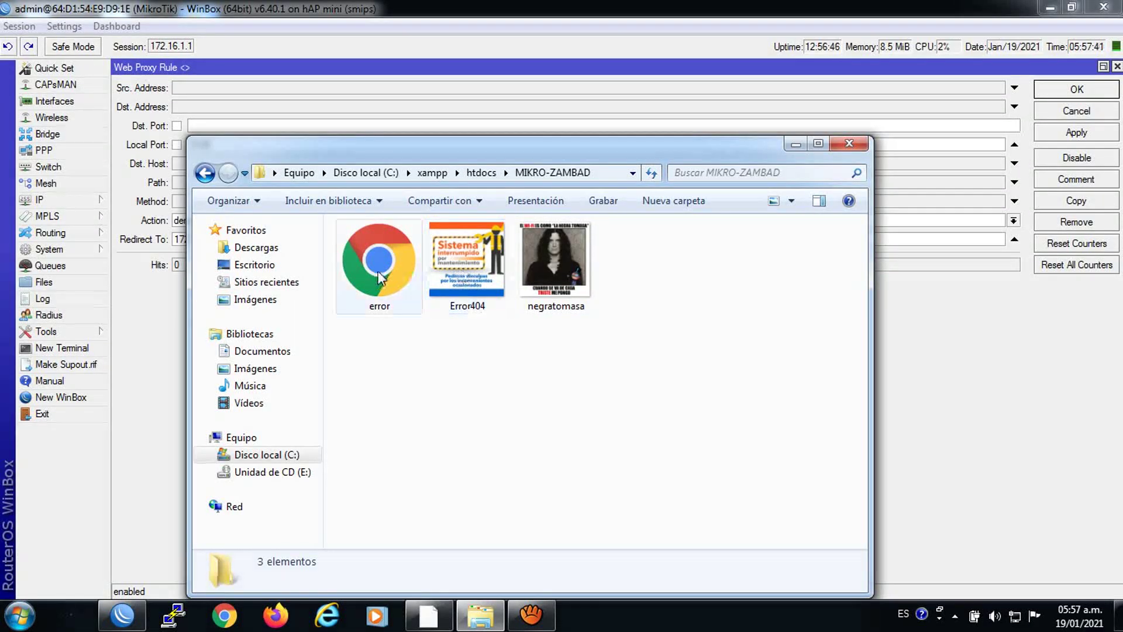
Open the Error404 image with Firefox by choosing it from the other available programs.
click(464, 271)
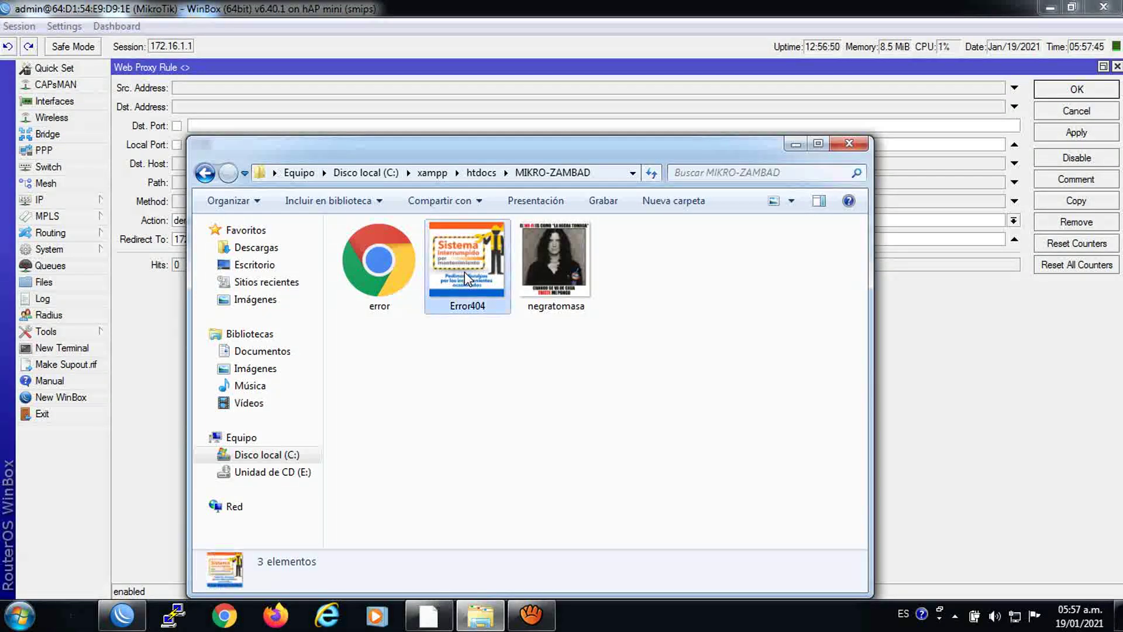
right_click(464, 272)
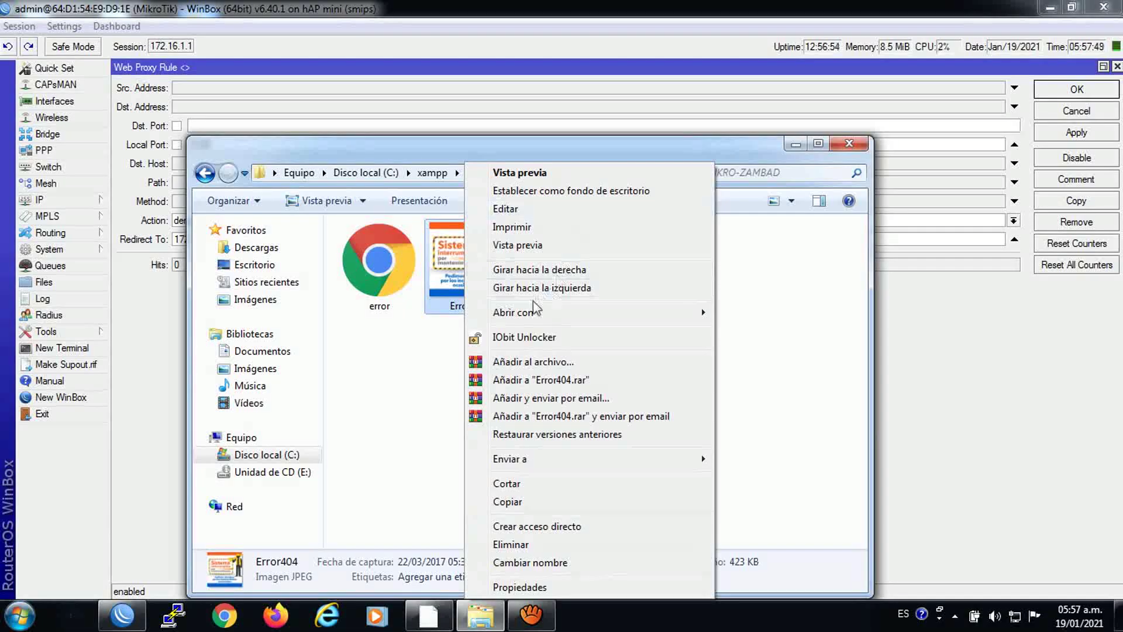
mouse_move(518, 316)
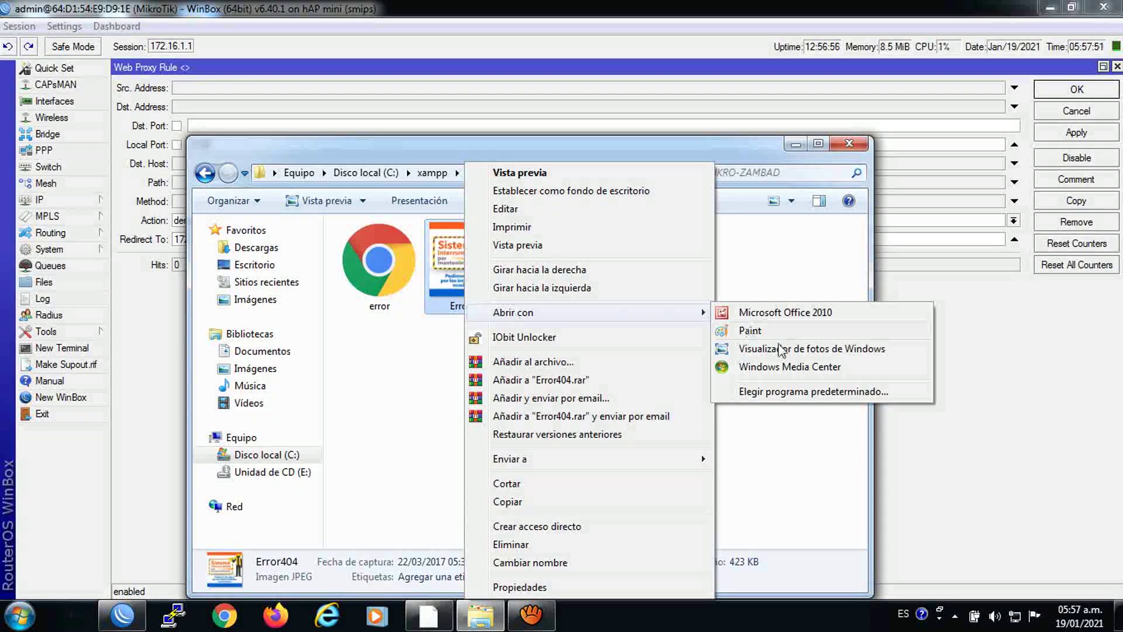
click(781, 393)
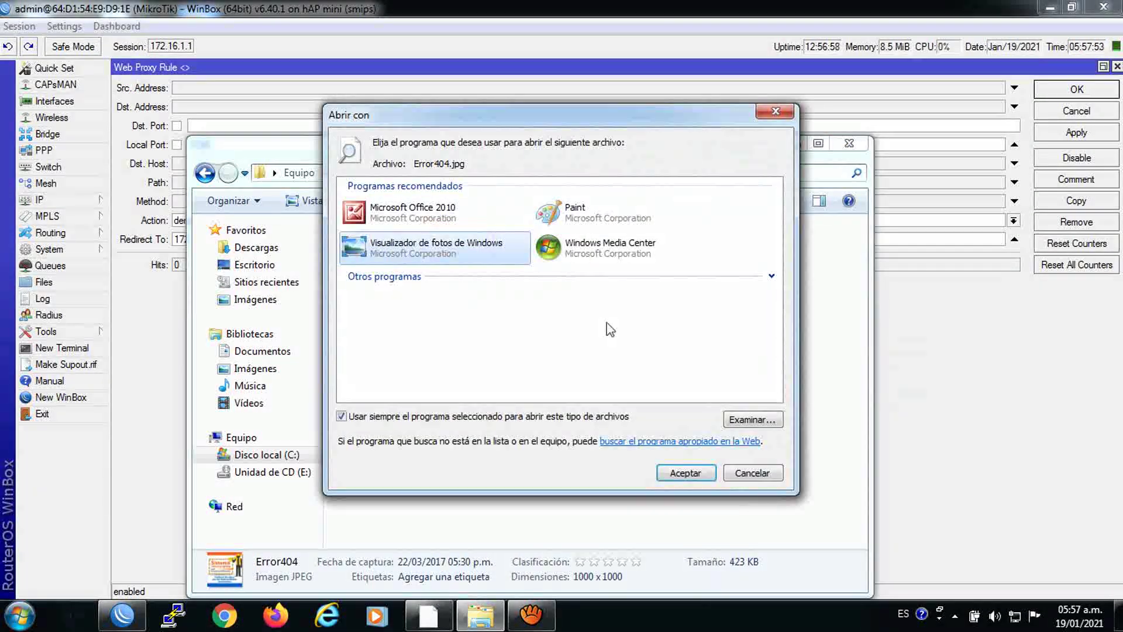
click(771, 275)
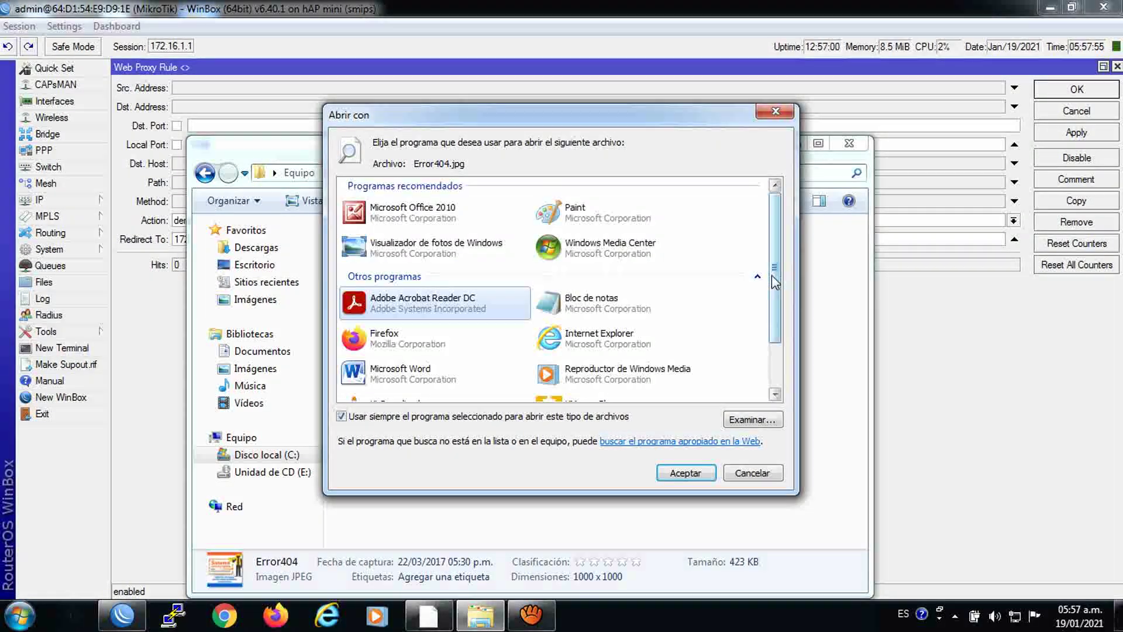
click(389, 342)
click(684, 473)
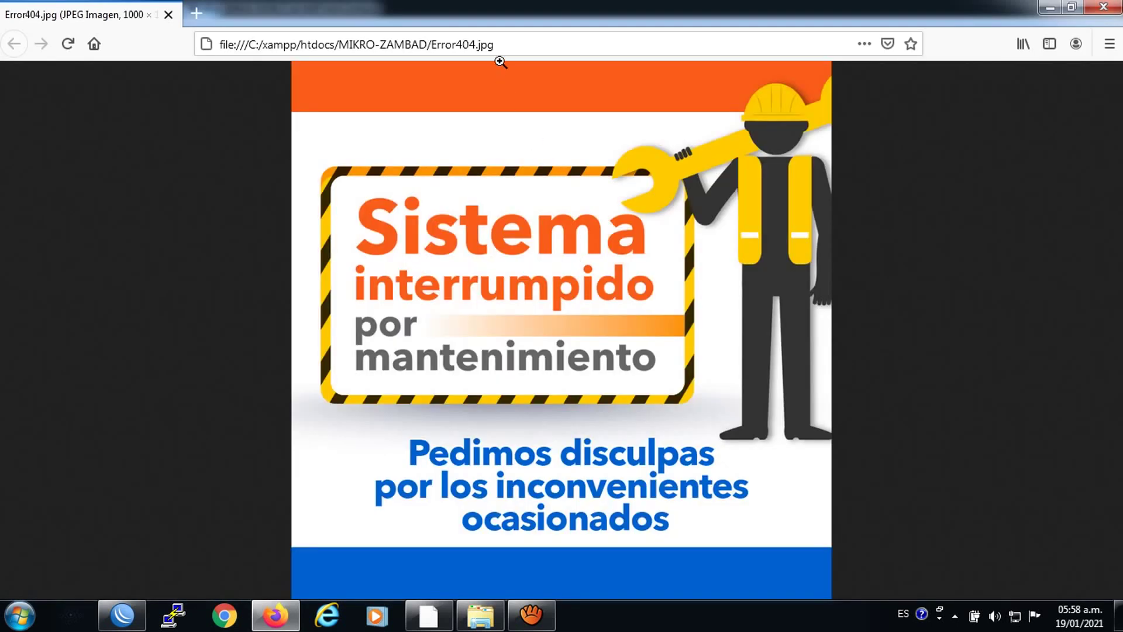
Copy the /MIKRO-ZAMBAD/Error404.jpg part of the image's address in Firefox.
click(504, 46)
drag(432, 48, 352, 48)
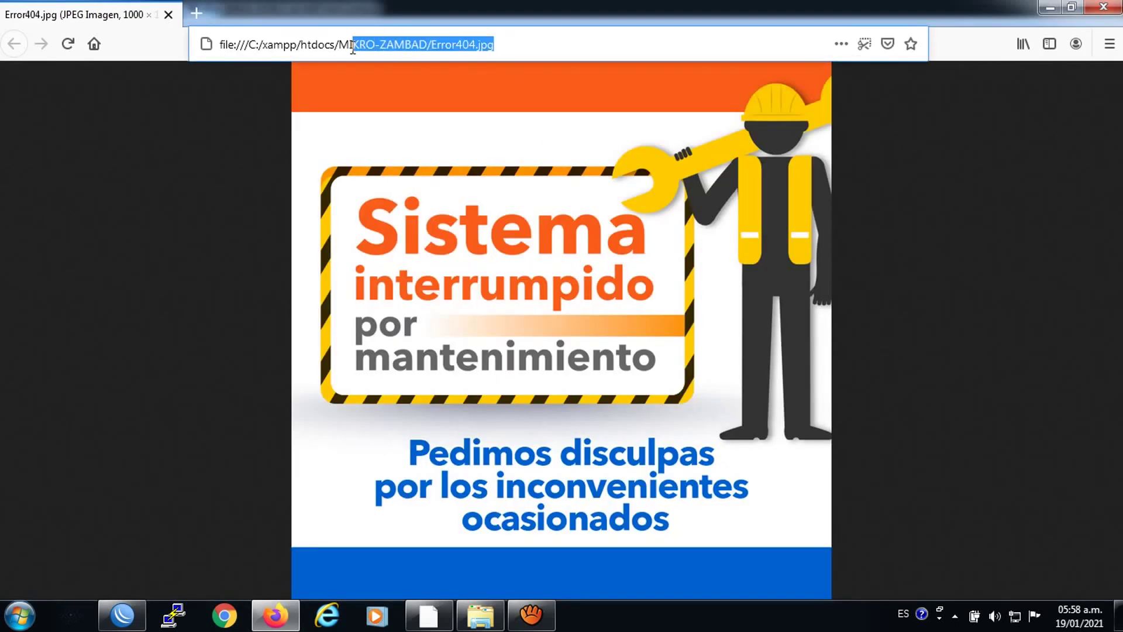
right_click(363, 46)
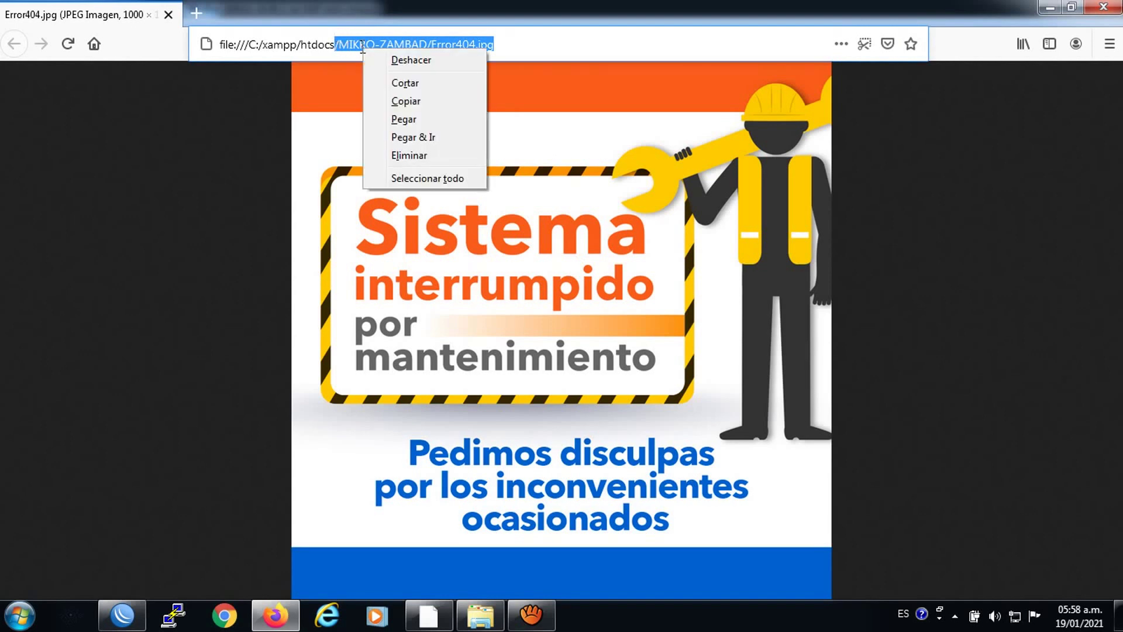
click(412, 102)
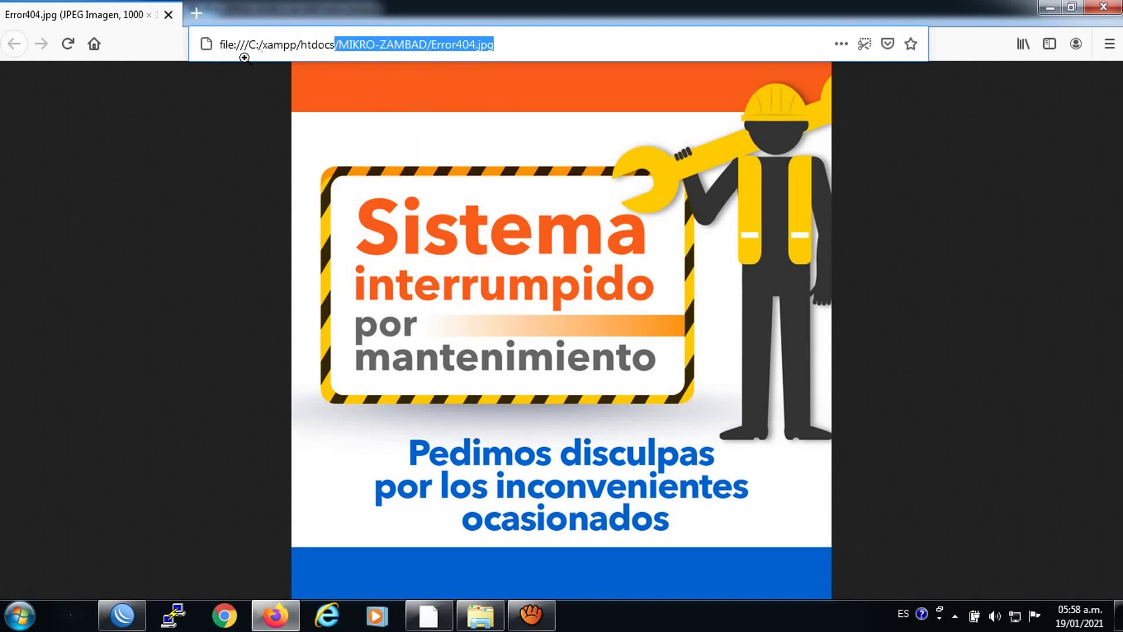
In WinBox, set the proxy rule's redirect target to 172.16.1.254/MIKRO-ZAMBAD/Error404.jpg by pasting the copied path, and close Firefox.
click(122, 615)
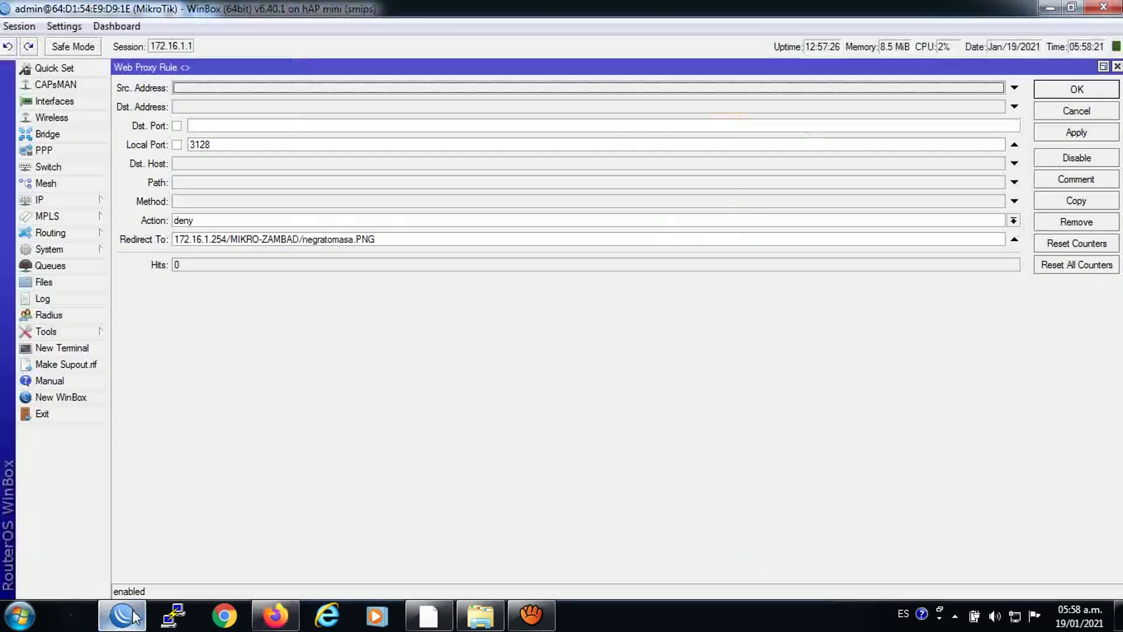
click(404, 237)
drag(403, 233, 233, 239)
right_click(250, 238)
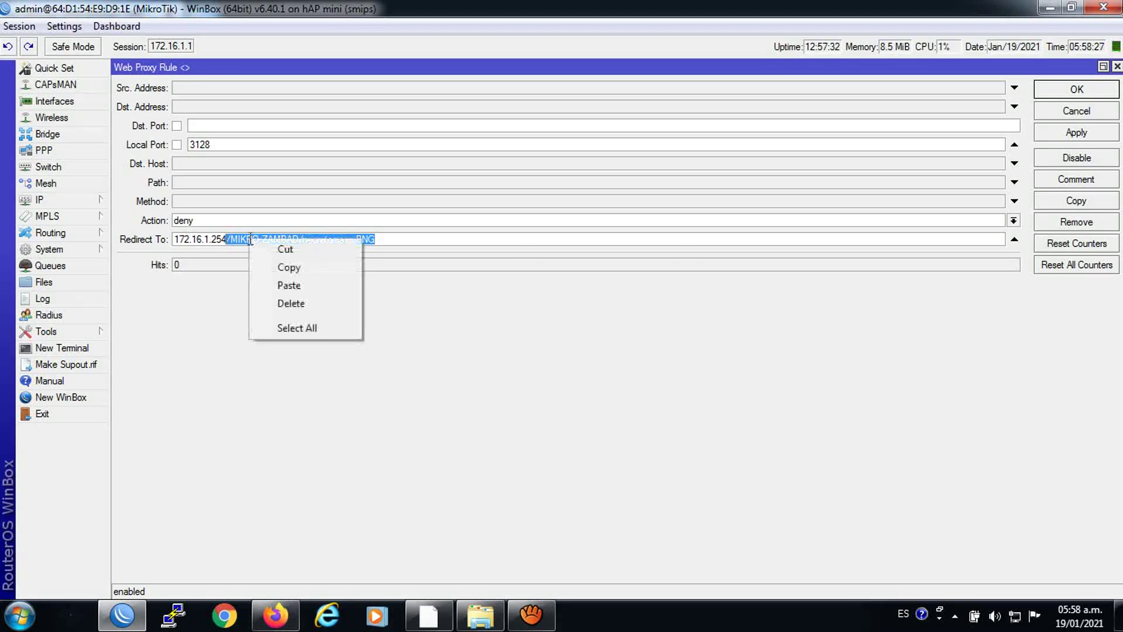
click(283, 286)
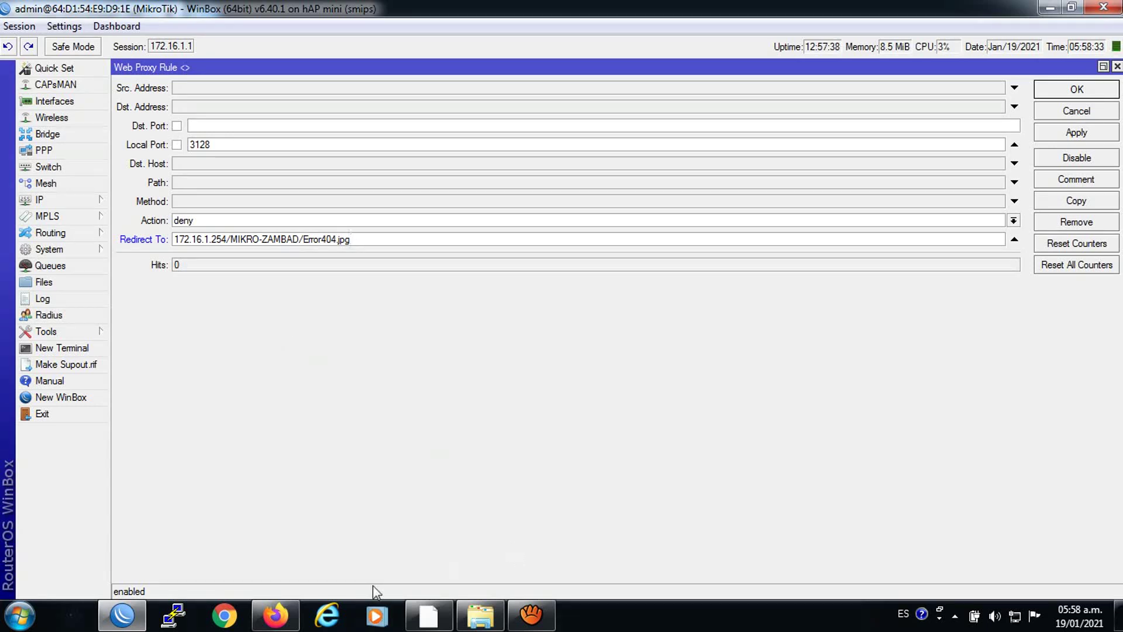
click(274, 617)
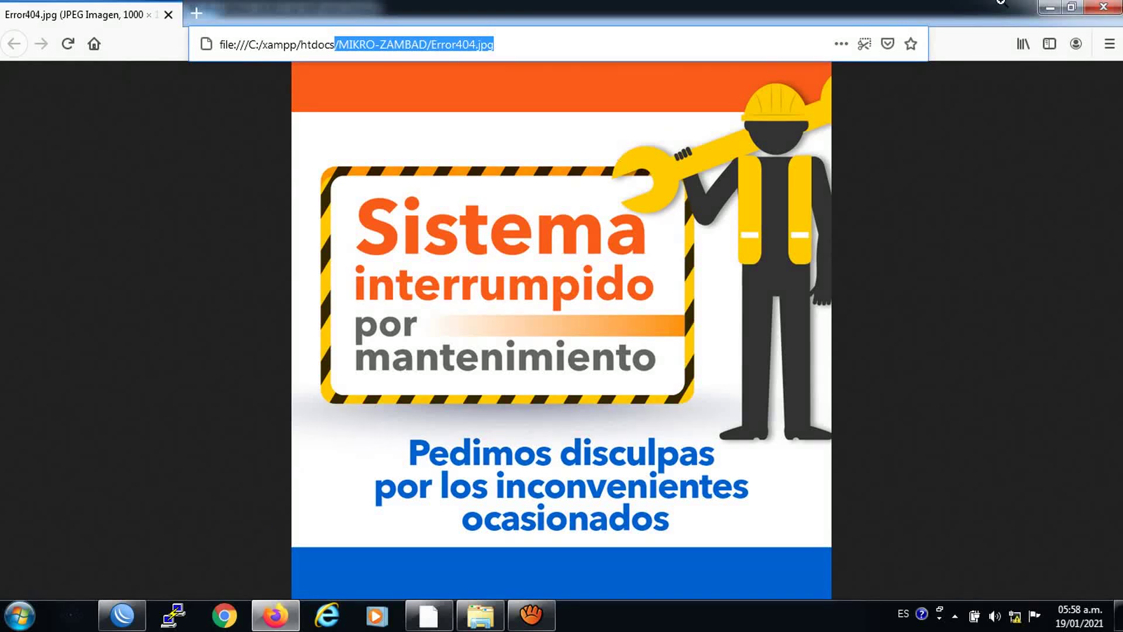
click(1110, 7)
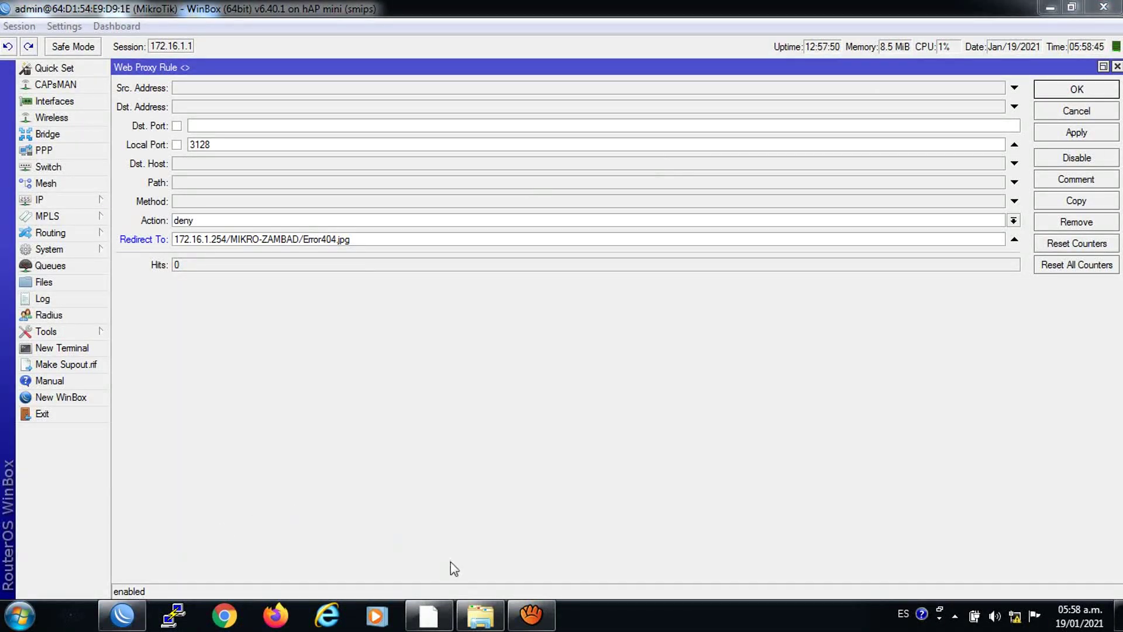
From the MIKRO-ZAMBAD folder in Windows Explorer, open the negratomasa image with Firefox without making it the default program for that file type.
click(480, 615)
click(537, 296)
right_click(537, 296)
click(467, 375)
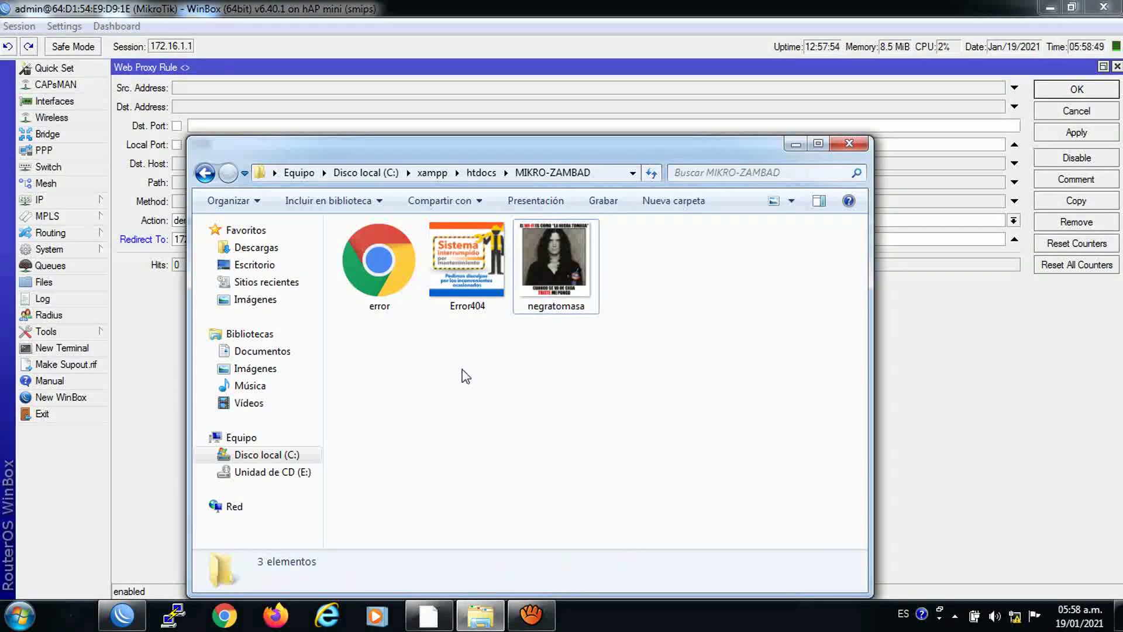
right_click(544, 302)
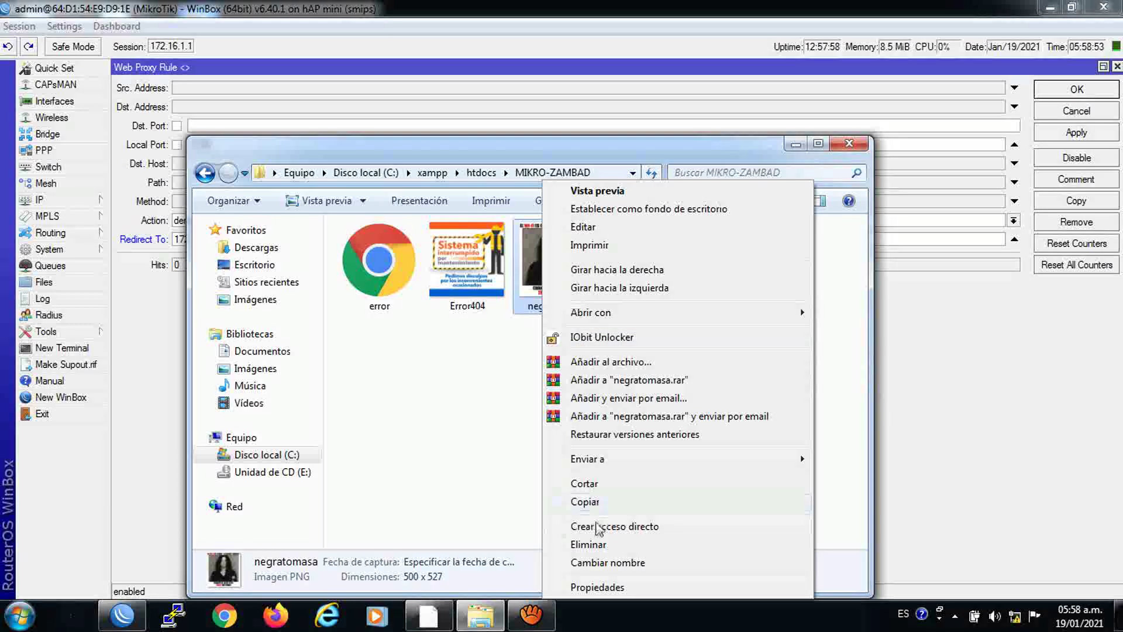
mouse_move(802, 312)
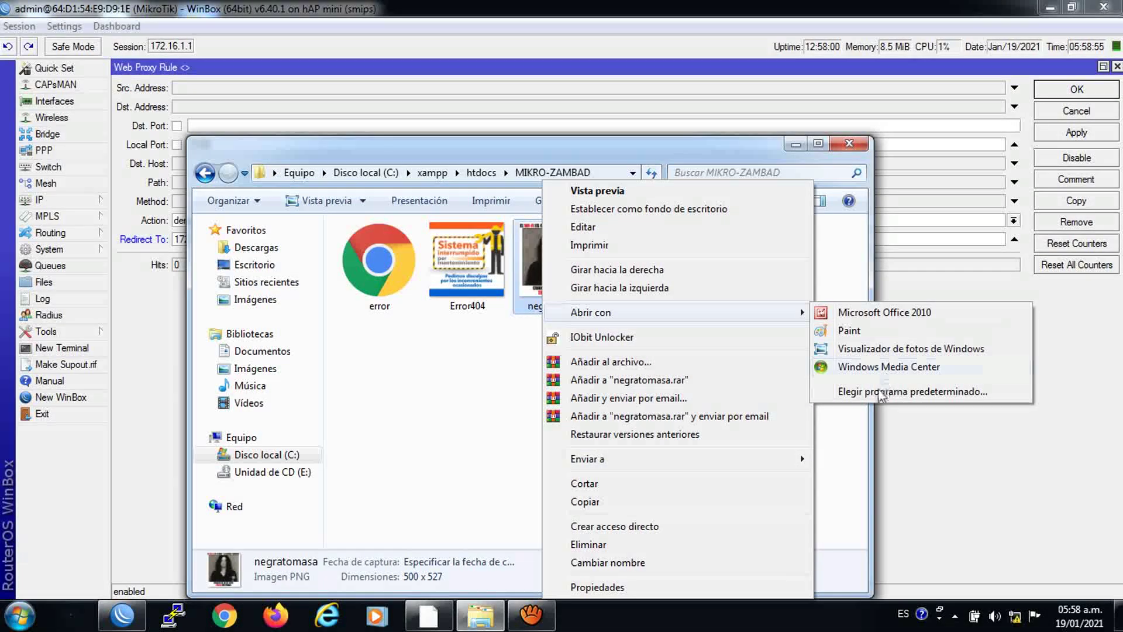
click(879, 390)
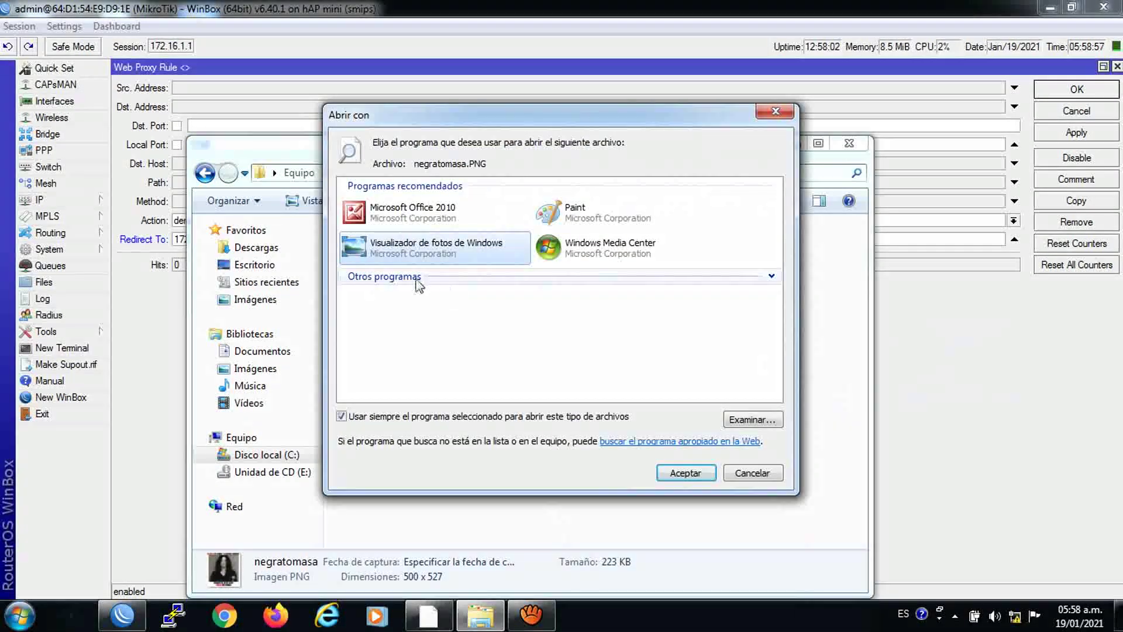
click(414, 281)
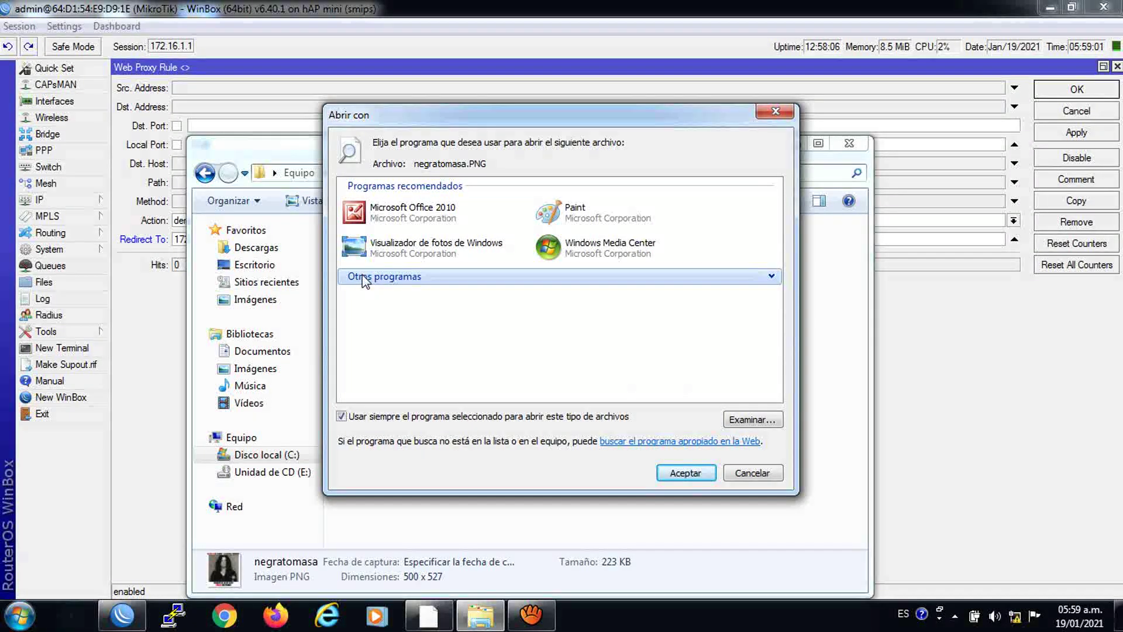
click(772, 277)
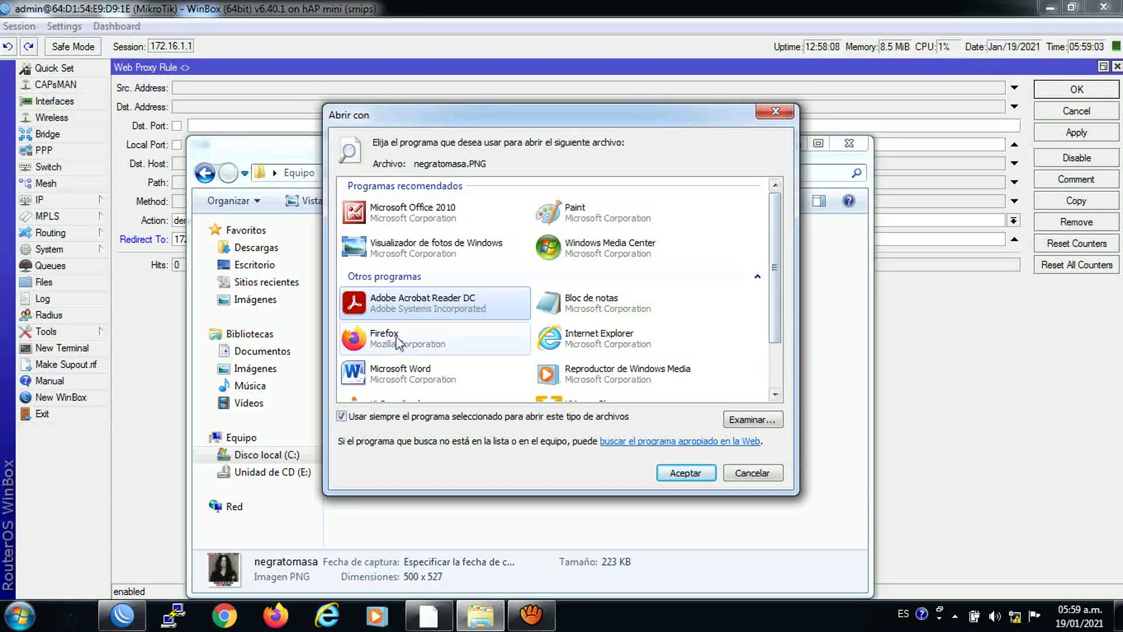
click(341, 415)
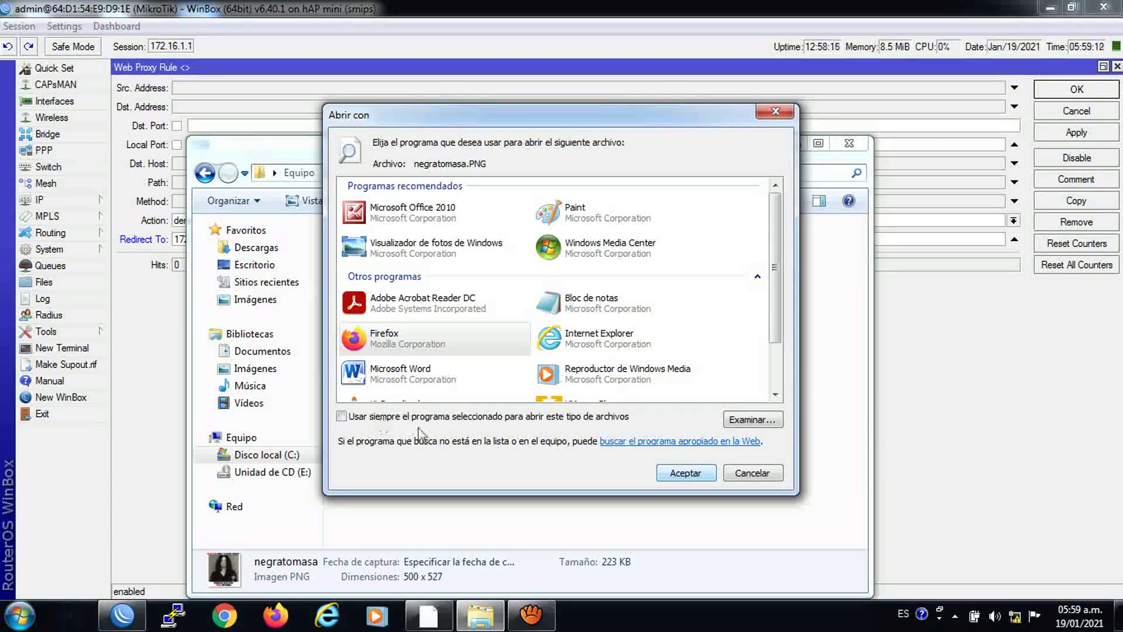
click(684, 473)
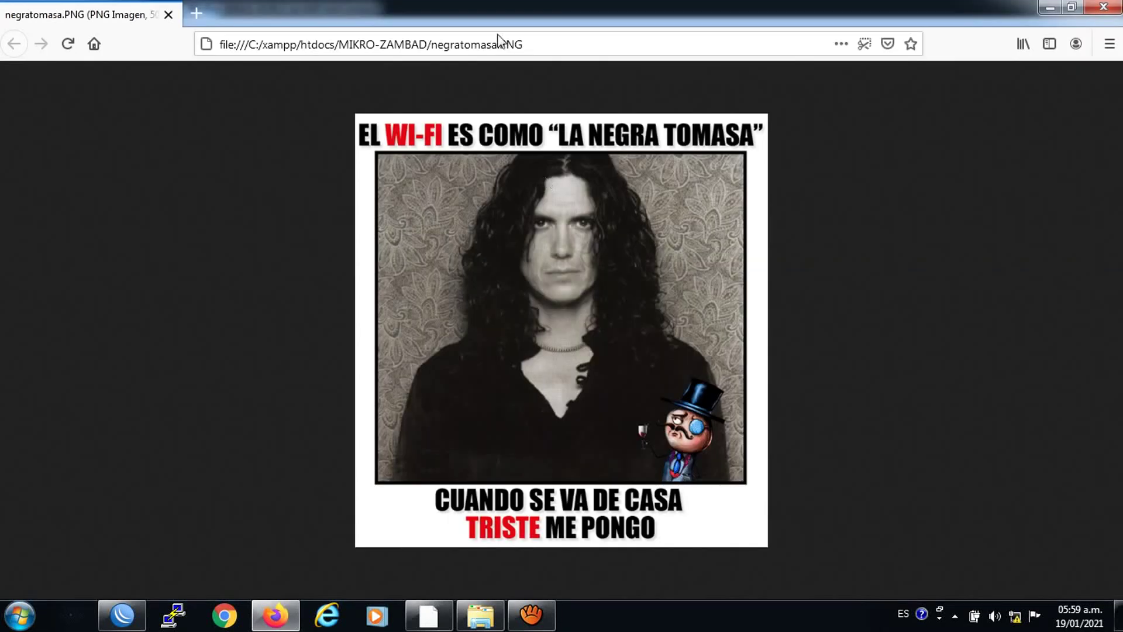
Copy the /MIKRO-ZAMBAD/negratomasa.PNG part of the image's address in Firefox.
drag(529, 44, 340, 46)
right_click(355, 47)
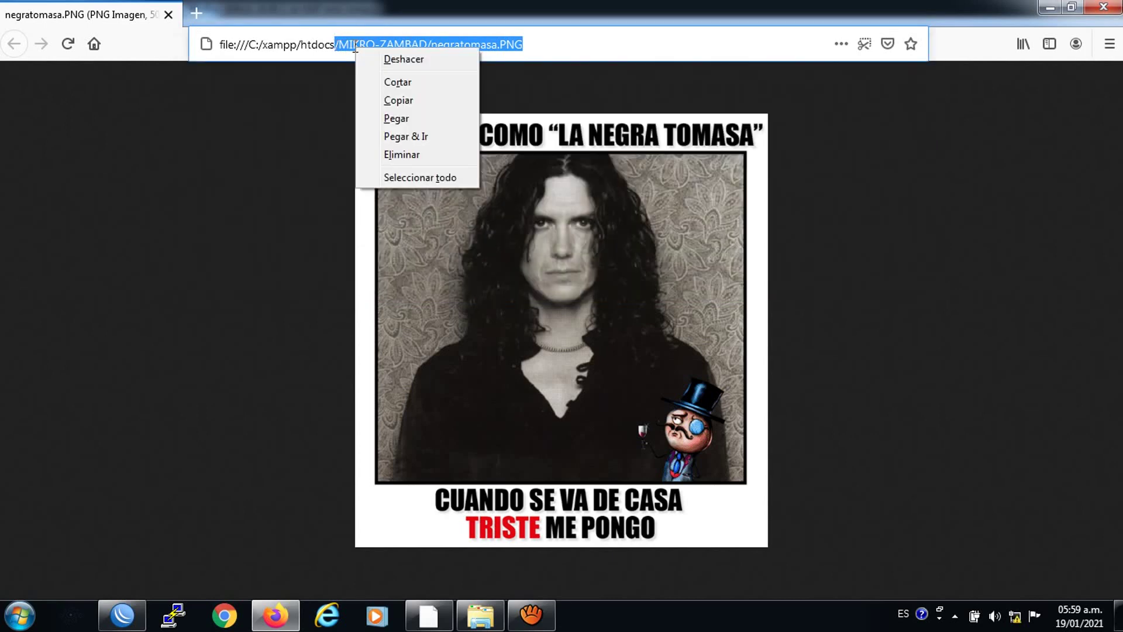
click(392, 98)
In WinBox, save the FALLO DE SERVICIO proxy rule and open the CORTE rule.
click(122, 614)
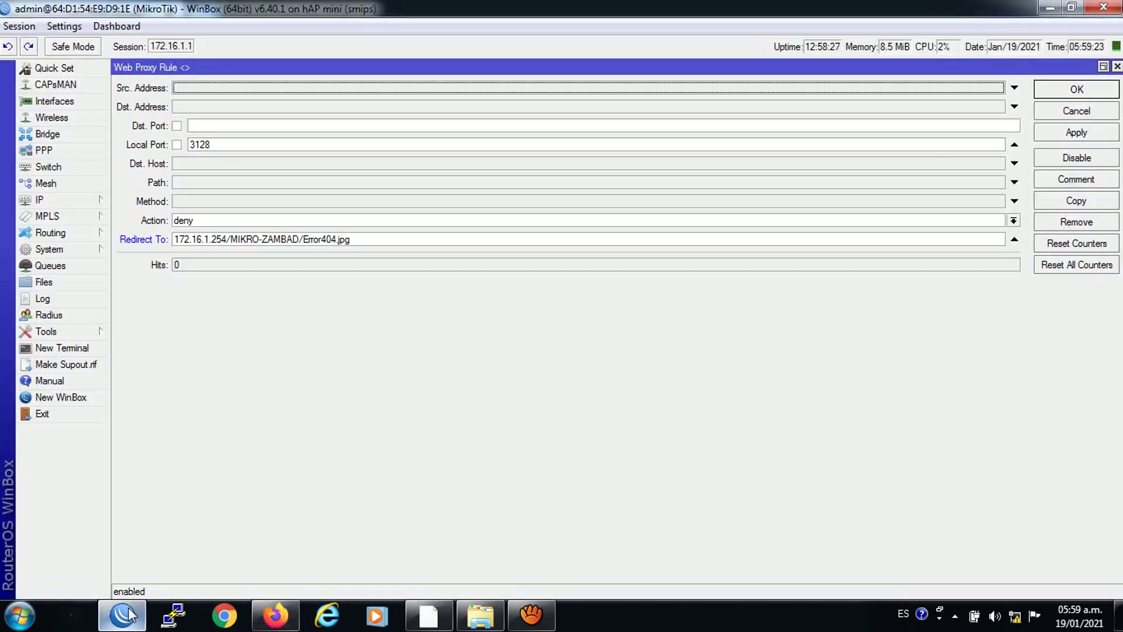
click(1077, 89)
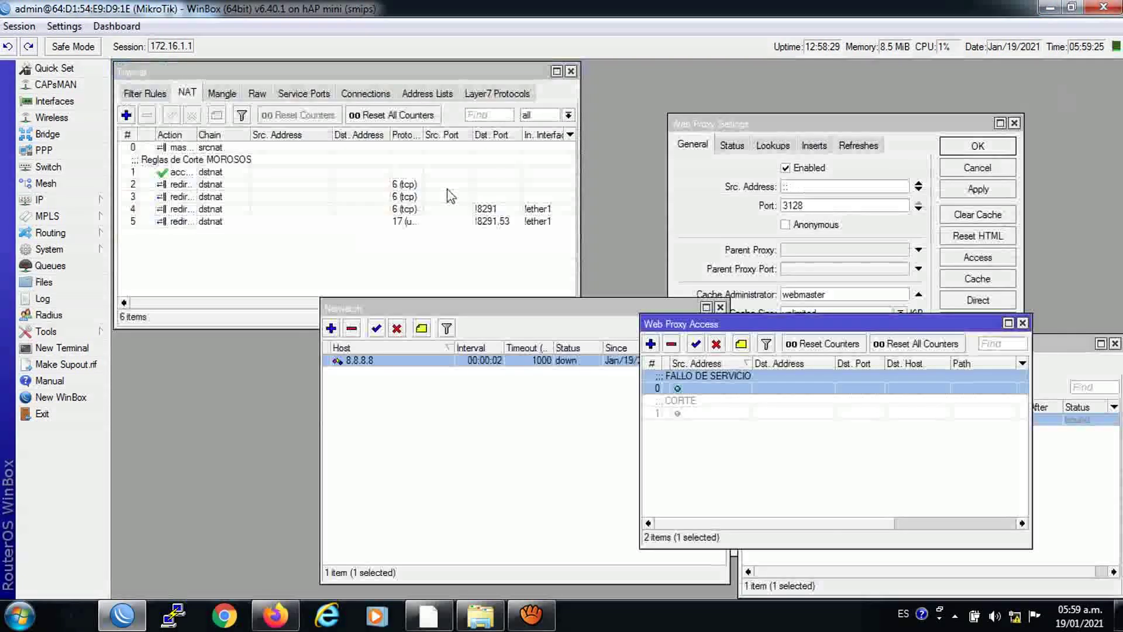
double_click(705, 403)
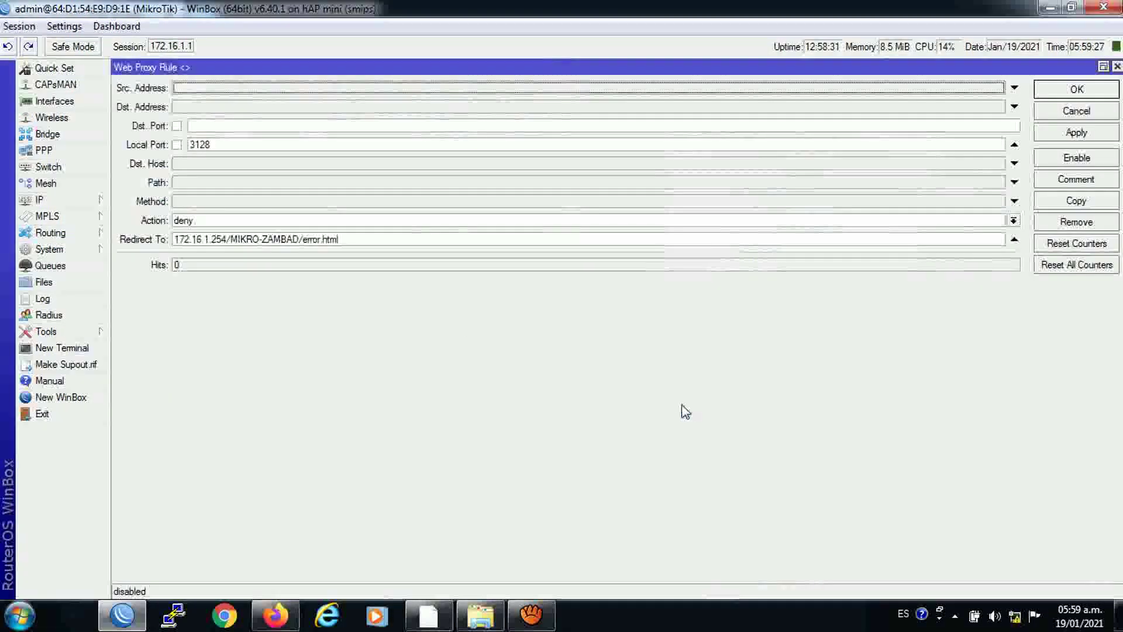
Set the CORTE rule's redirect target to 172.16.1.254/MIKRO-ZAMBAD/negratomasa.PNG using the copied path.
drag(368, 239, 244, 236)
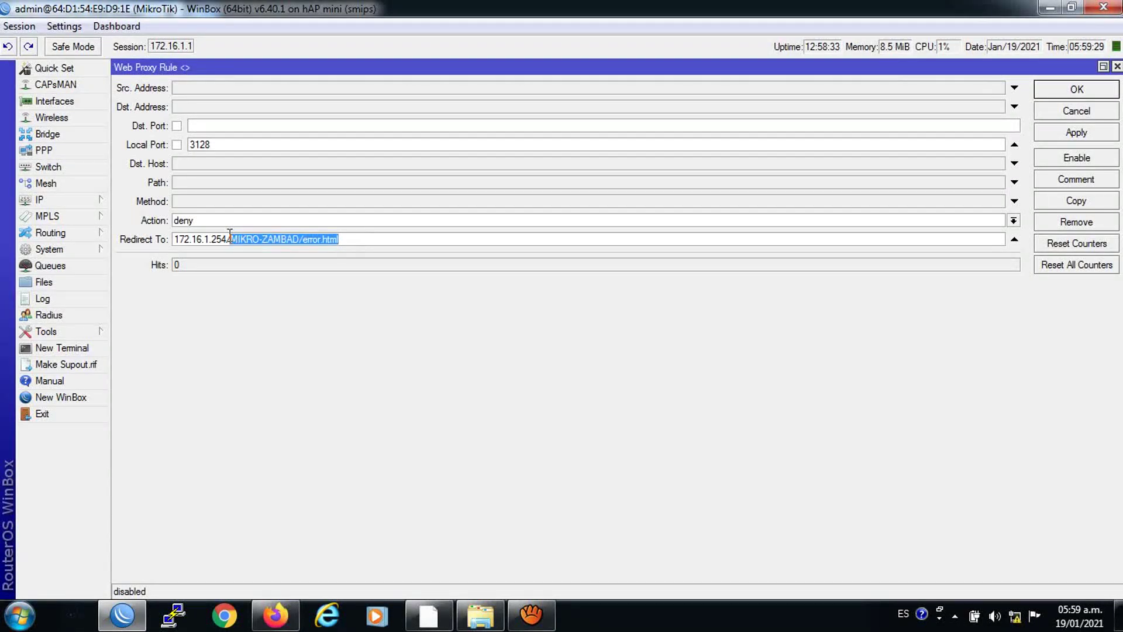
right_click(244, 236)
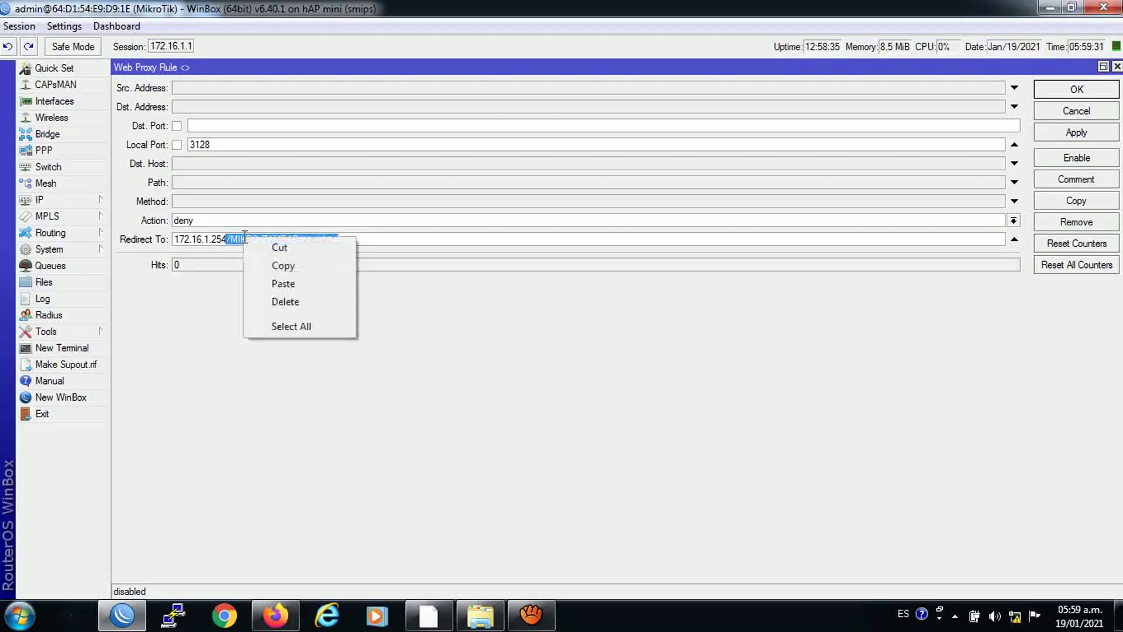
click(283, 283)
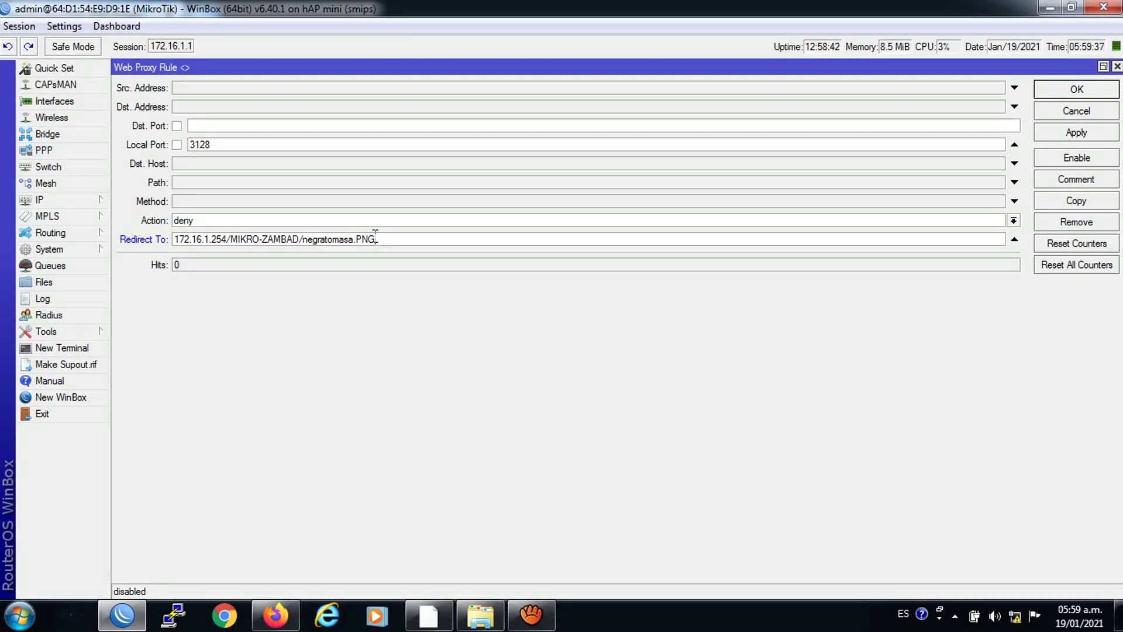
Open the error HTML page from the MIKRO-ZAMBAD folder in Chrome.
click(480, 614)
click(380, 271)
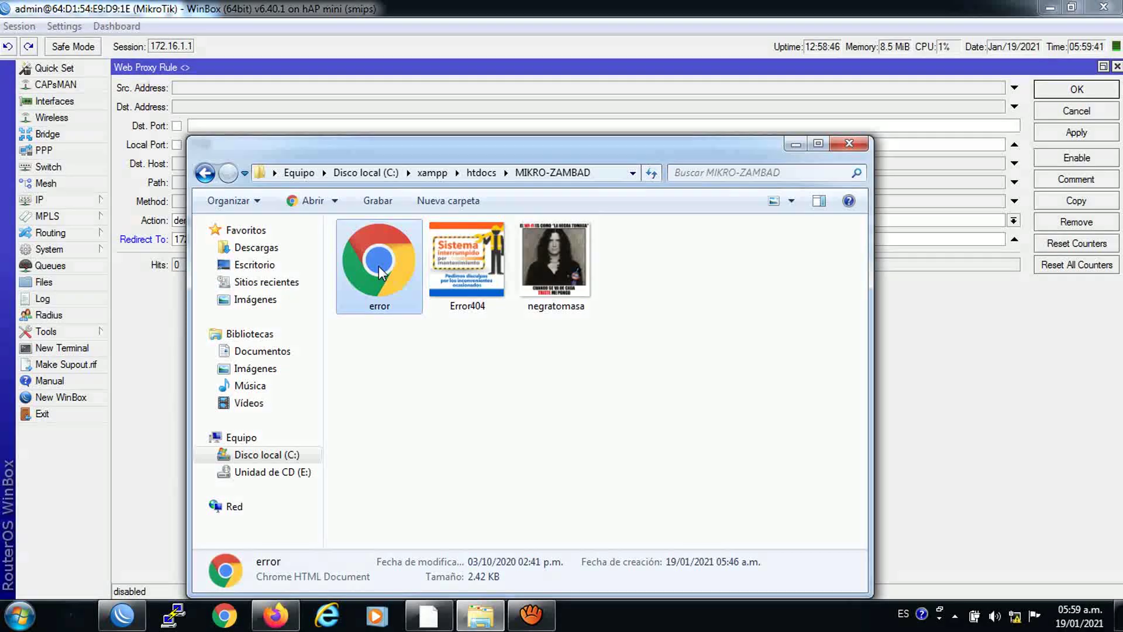
double_click(379, 272)
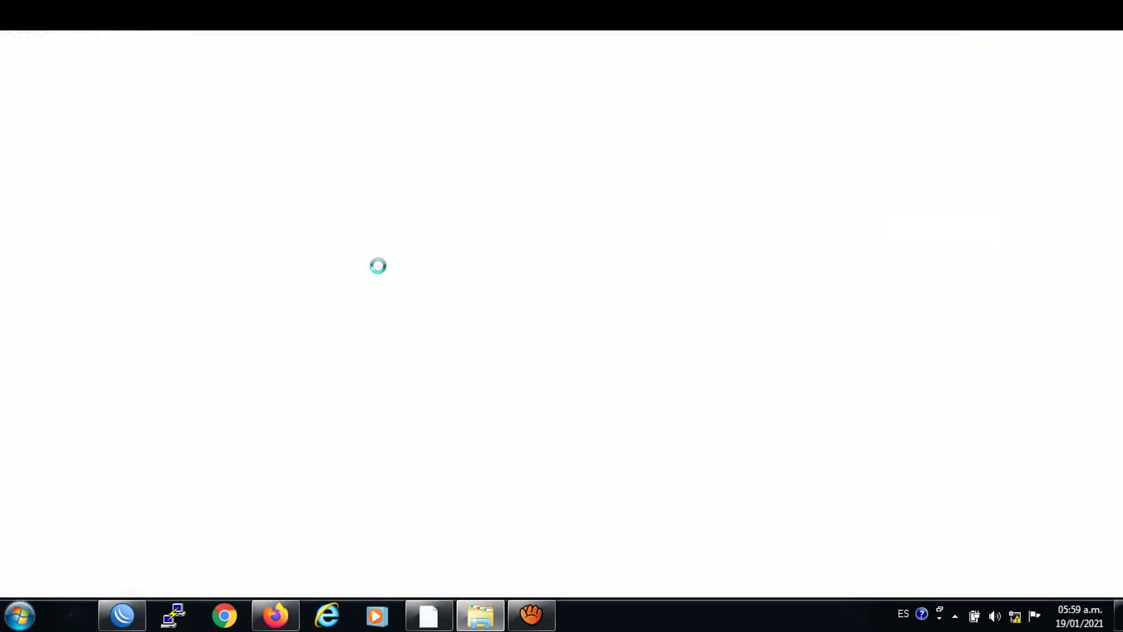
Copy the /MIKRO-ZAMBAD/error.html part of the page's address in Chrome.
drag(454, 44, 318, 44)
right_click(329, 45)
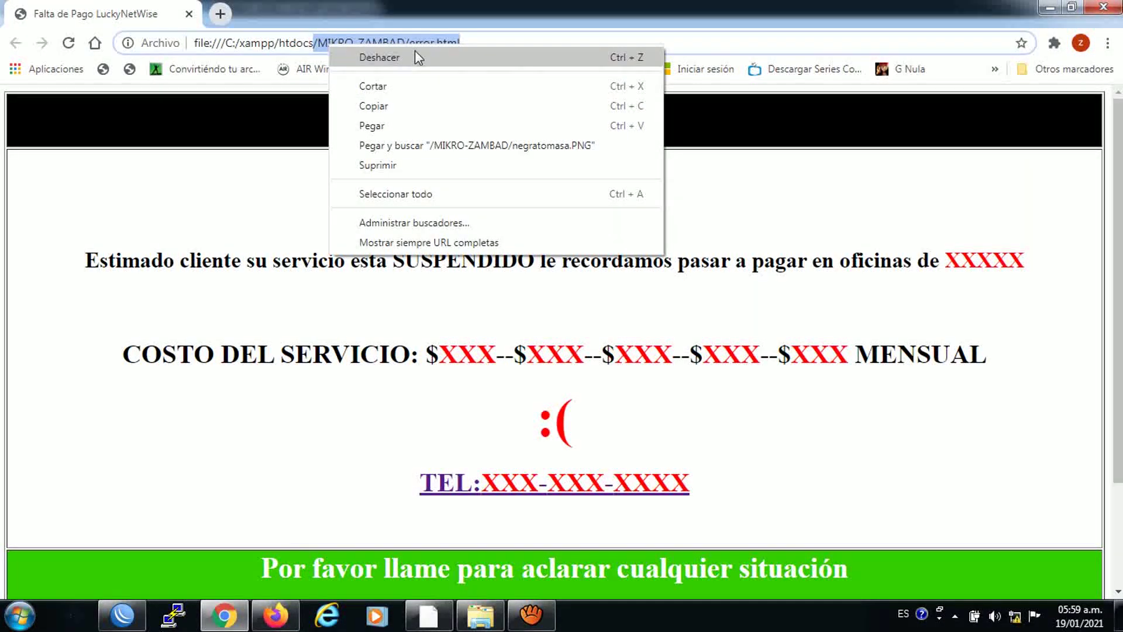
click(268, 88)
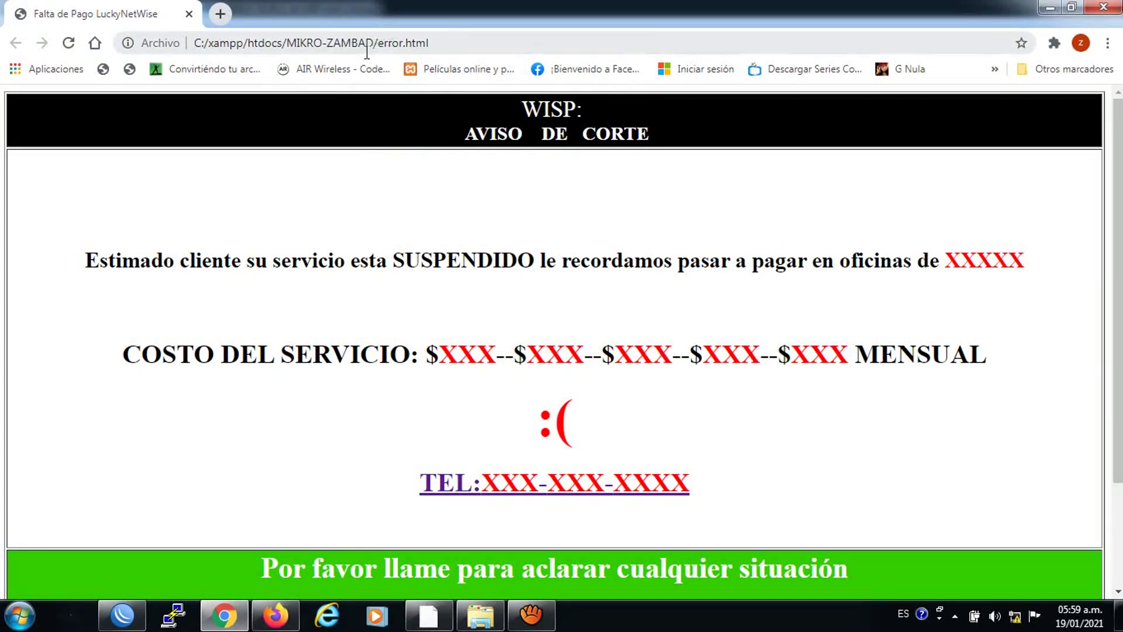
drag(462, 42, 308, 43)
click(474, 38)
drag(473, 43, 317, 45)
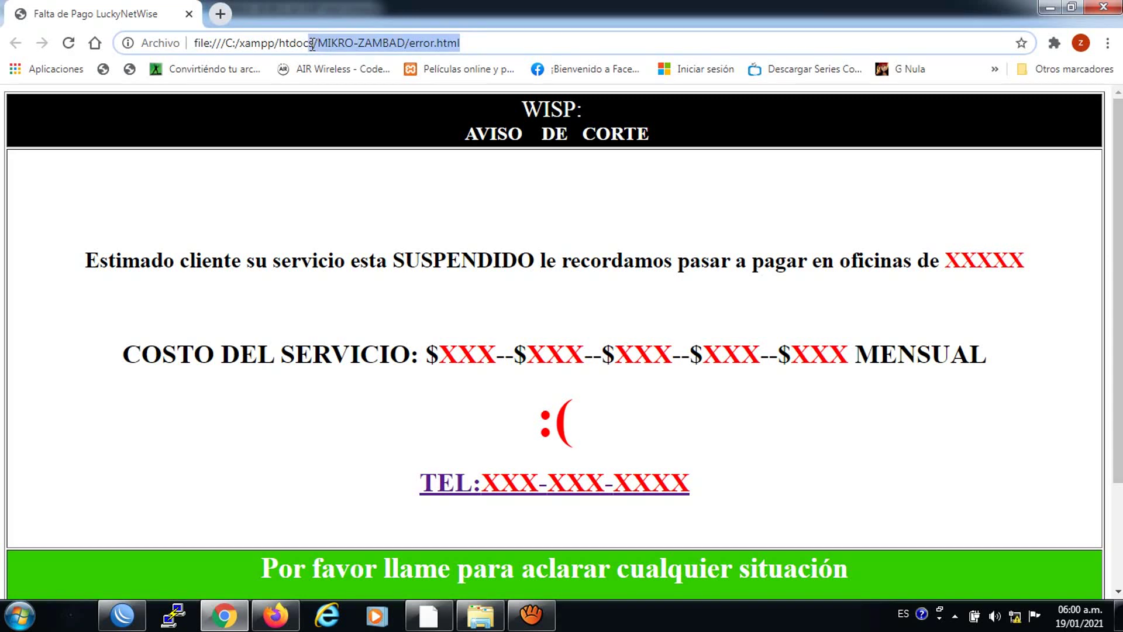
right_click(331, 45)
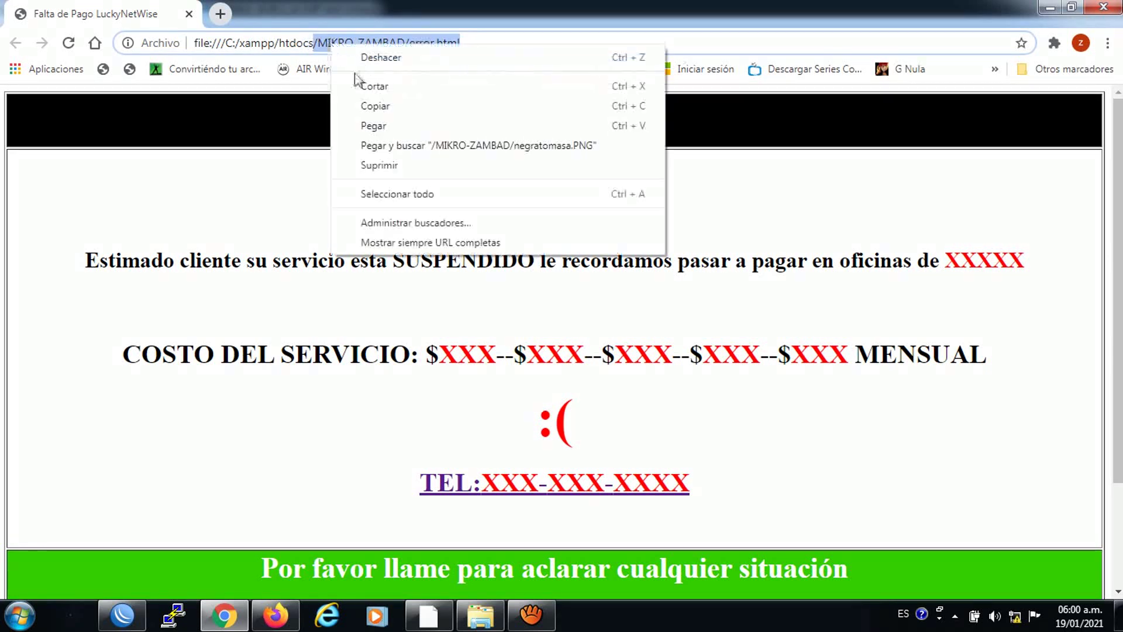
click(370, 105)
In WinBox, set the CORTE rule's redirect target to 172.16.1.254/MIKRO-ZAMBAD/error.html by pasting the copied path, and save the rule.
click(121, 615)
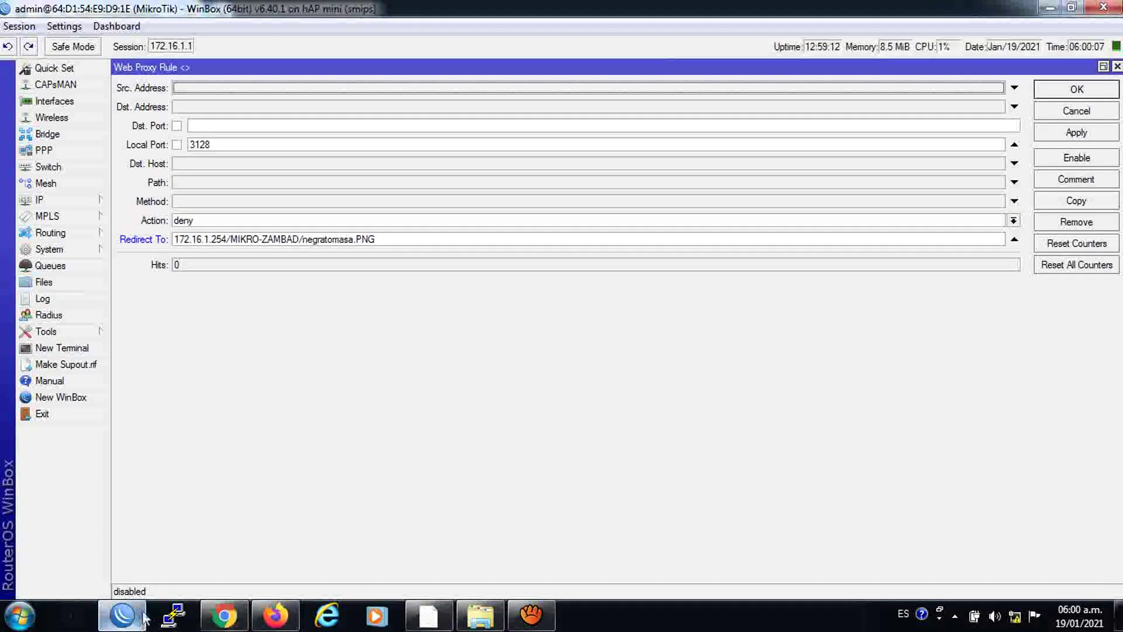
drag(413, 239, 232, 240)
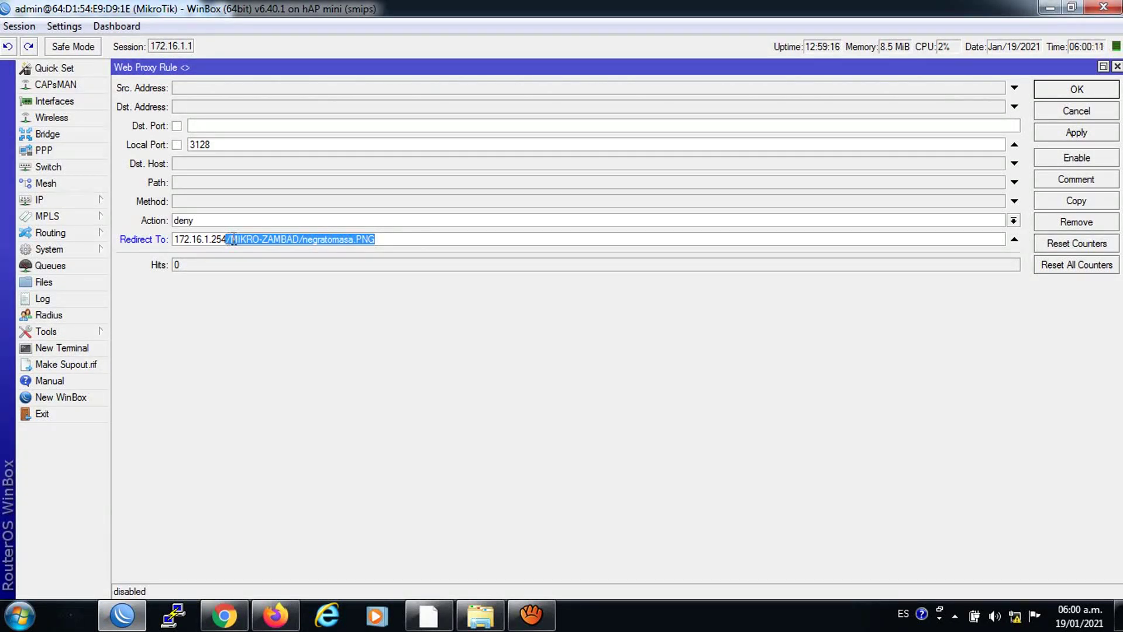
right_click(233, 240)
click(270, 284)
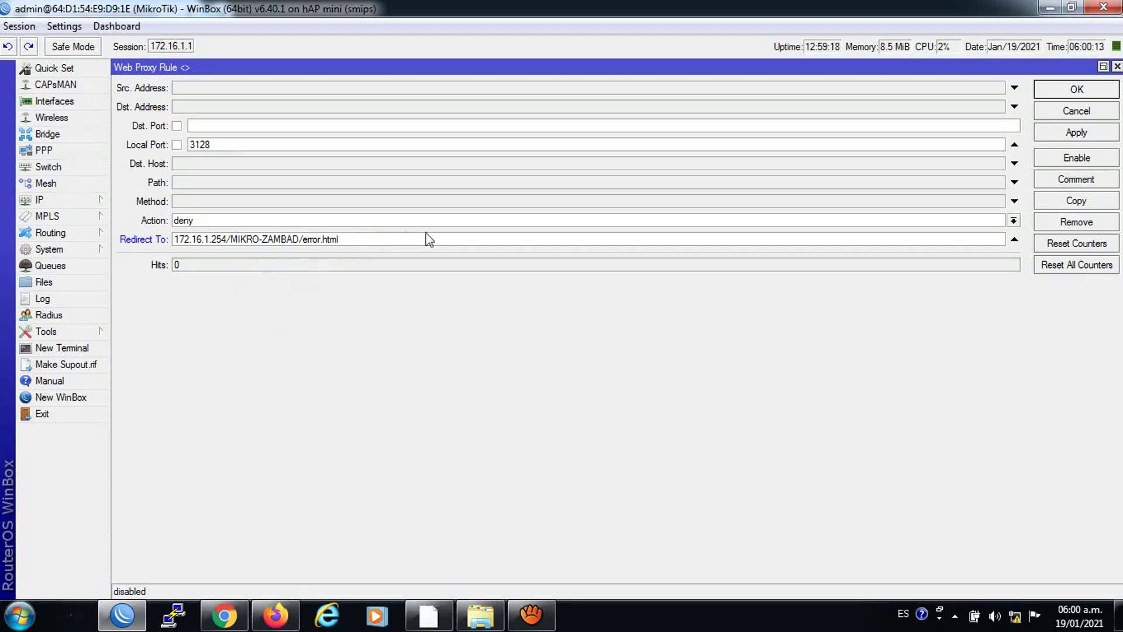
click(1047, 93)
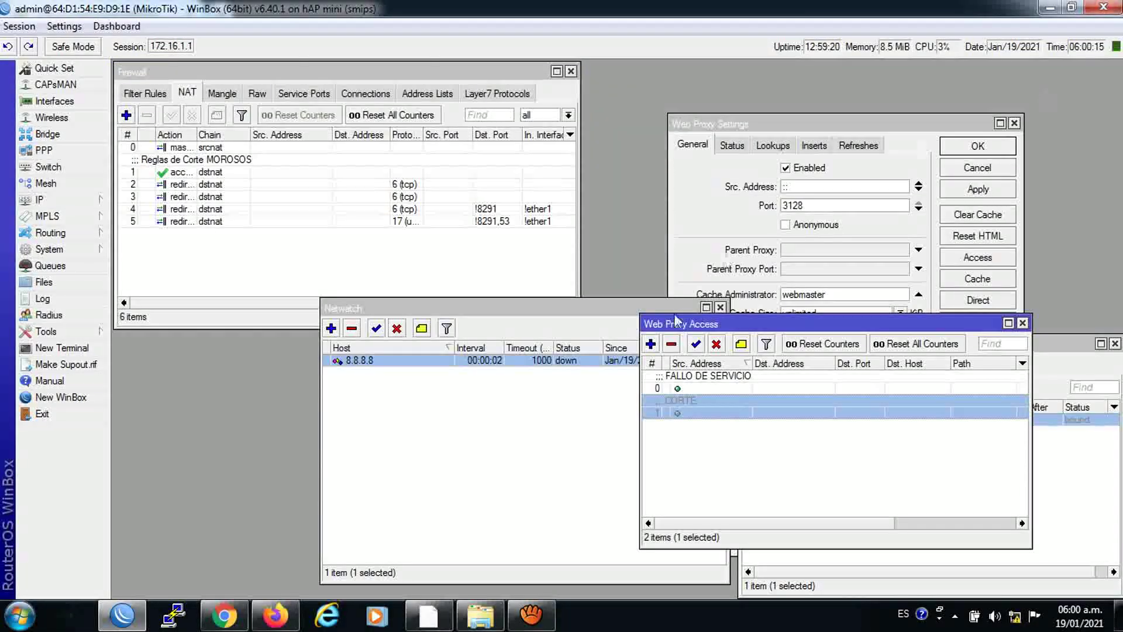
Reopen the CORTE proxy rule and check the SERVER entry in the router's IP address list.
double_click(677, 403)
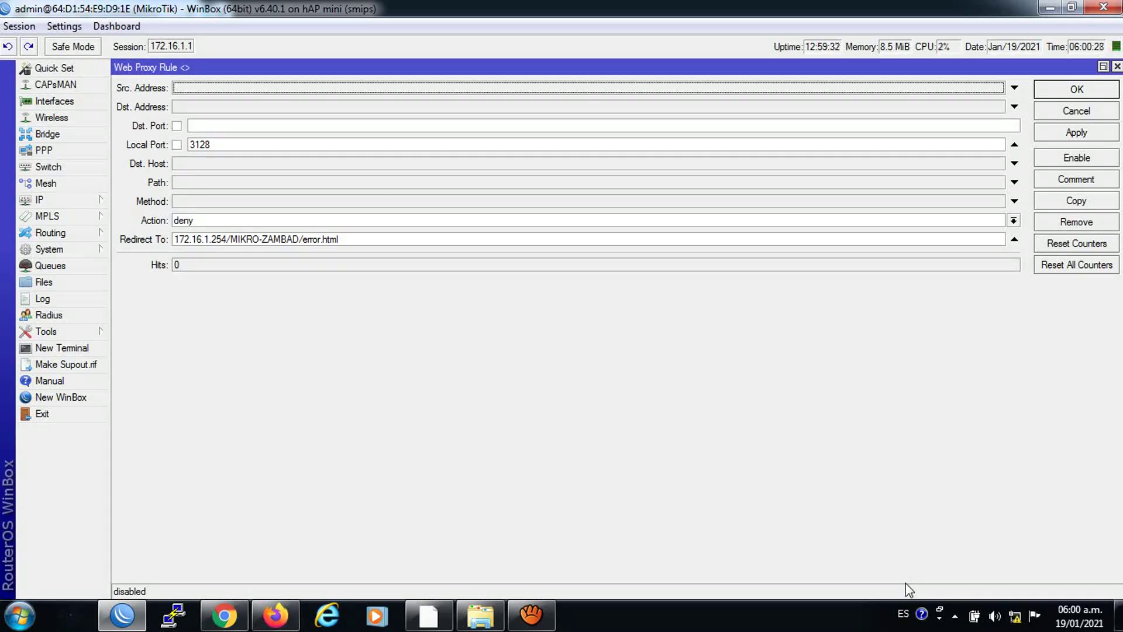
click(39, 200)
click(141, 234)
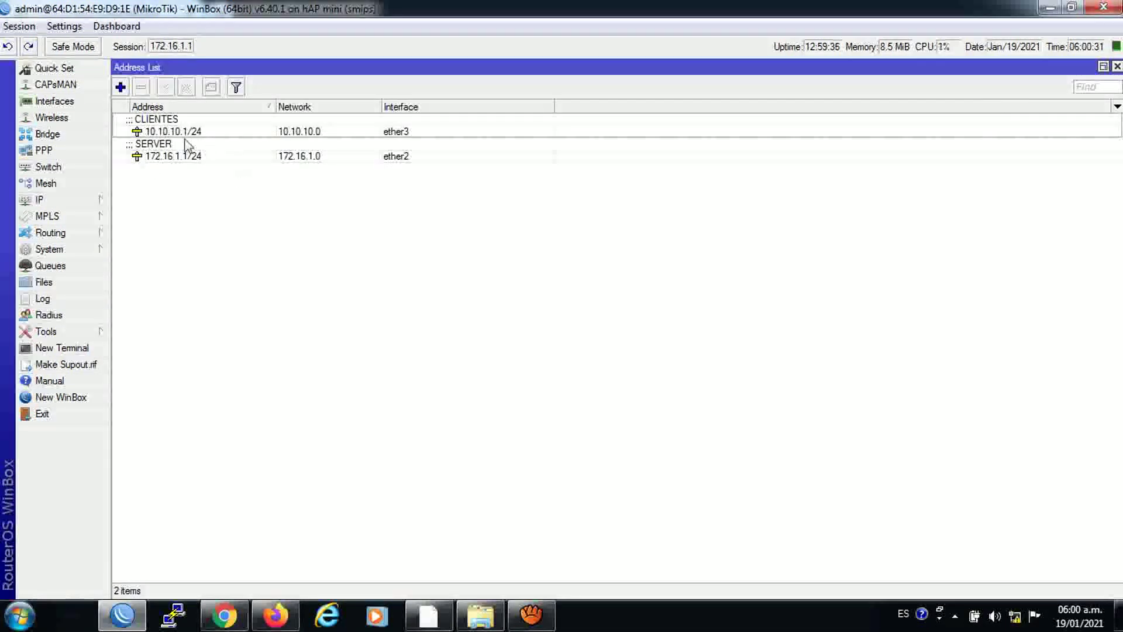
click(160, 155)
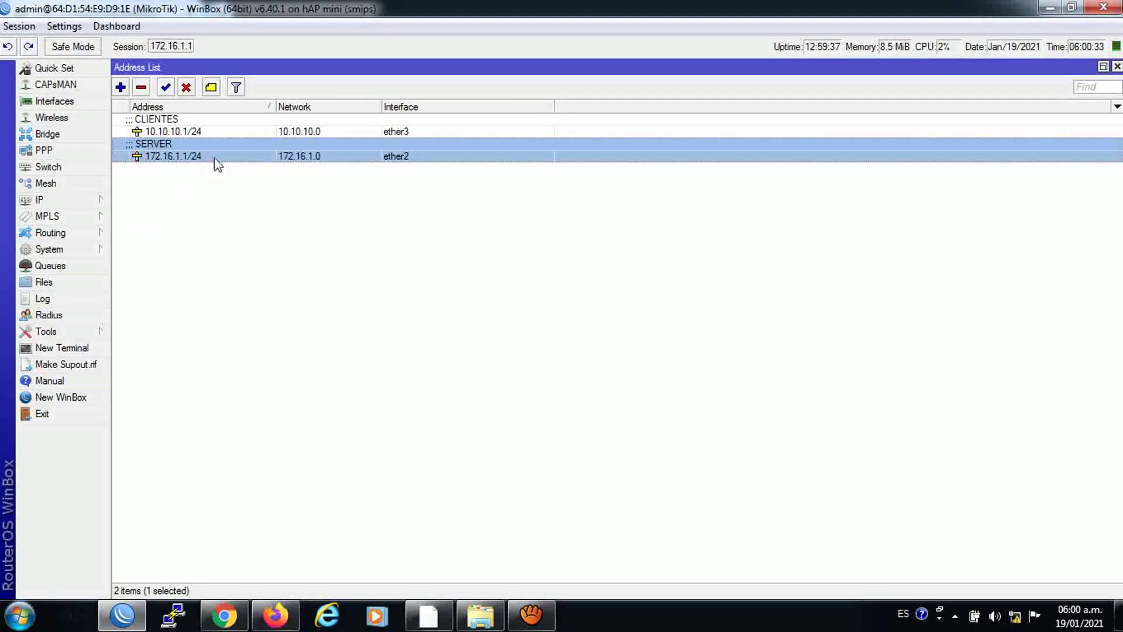
click(1116, 67)
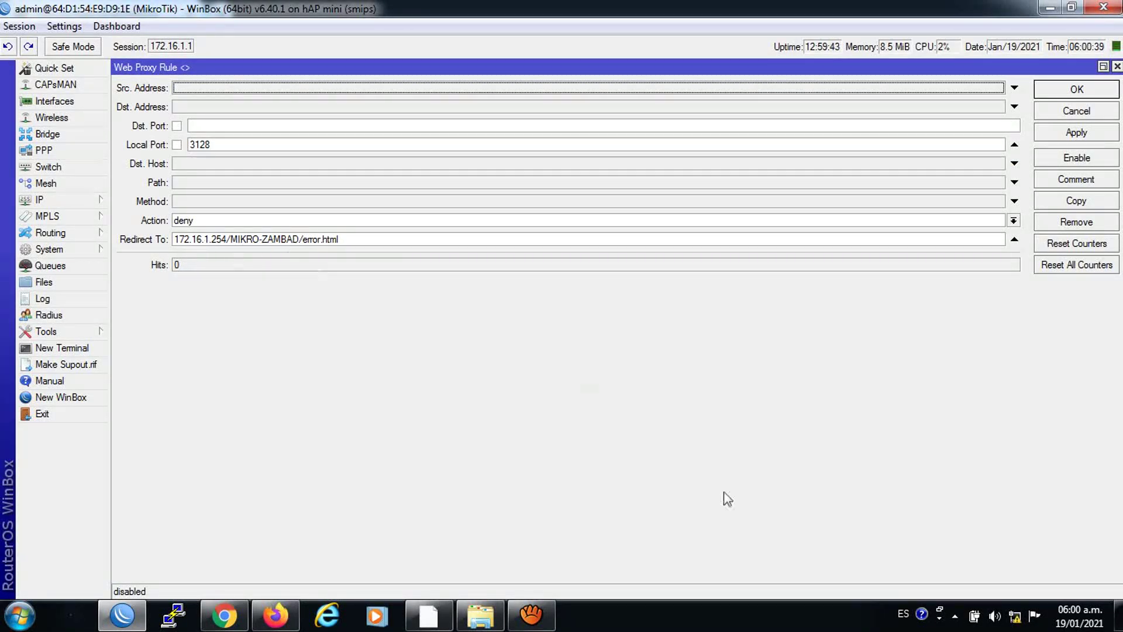
Open the TCP/IPv4 properties of the local area connection in the Windows network settings to check the server computer's IP addressing.
click(1014, 616)
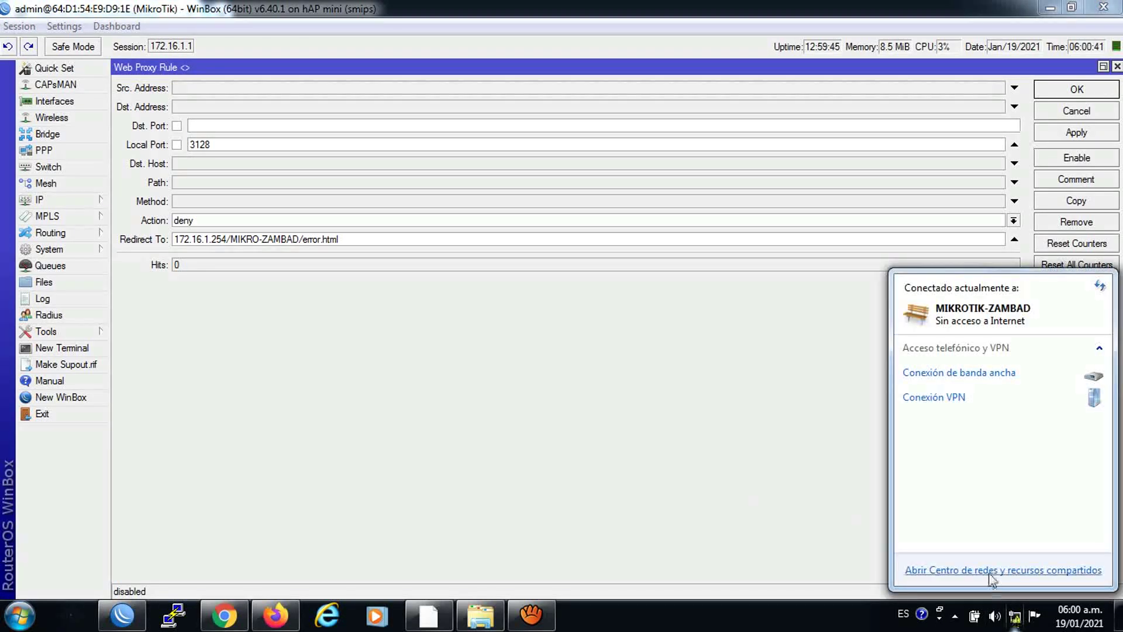
click(988, 571)
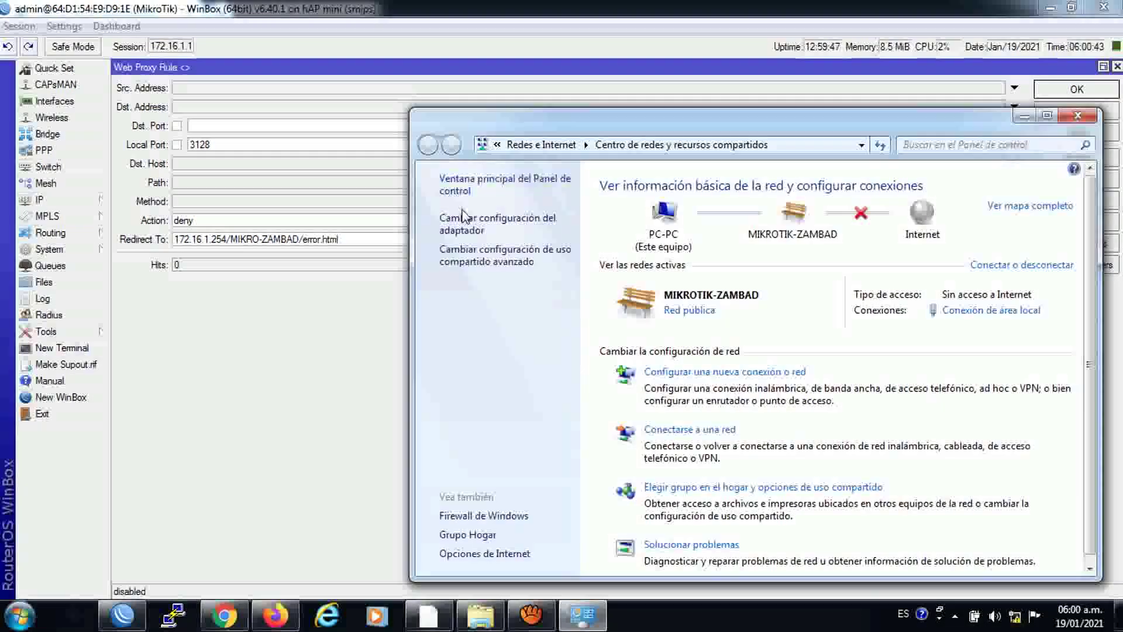
click(473, 230)
click(498, 215)
right_click(499, 216)
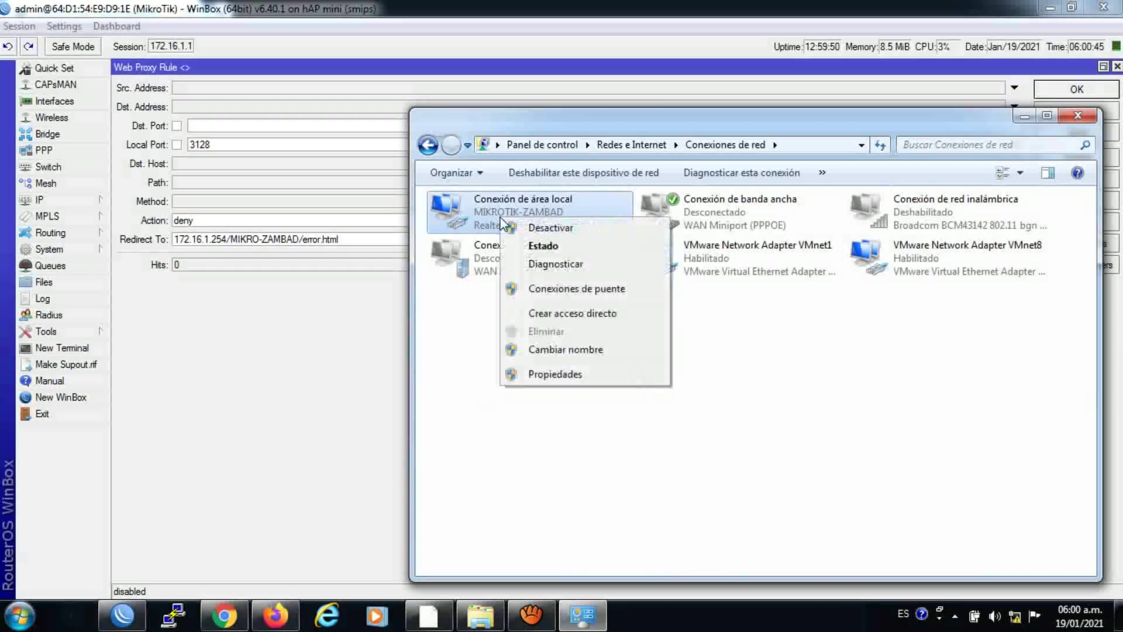
click(555, 374)
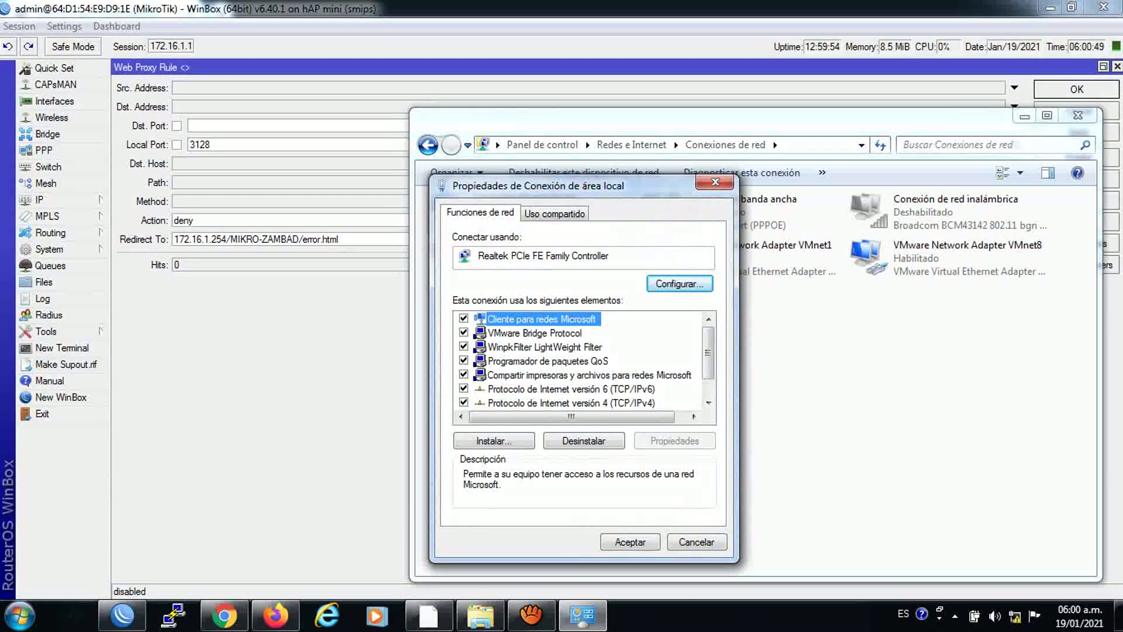
click(571, 402)
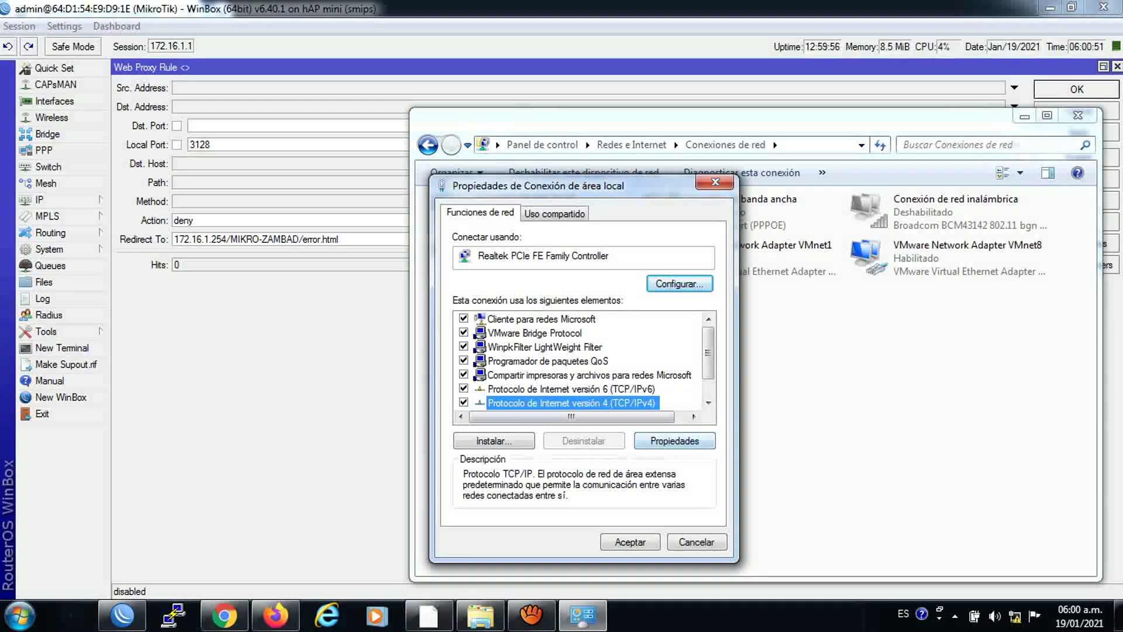
click(675, 441)
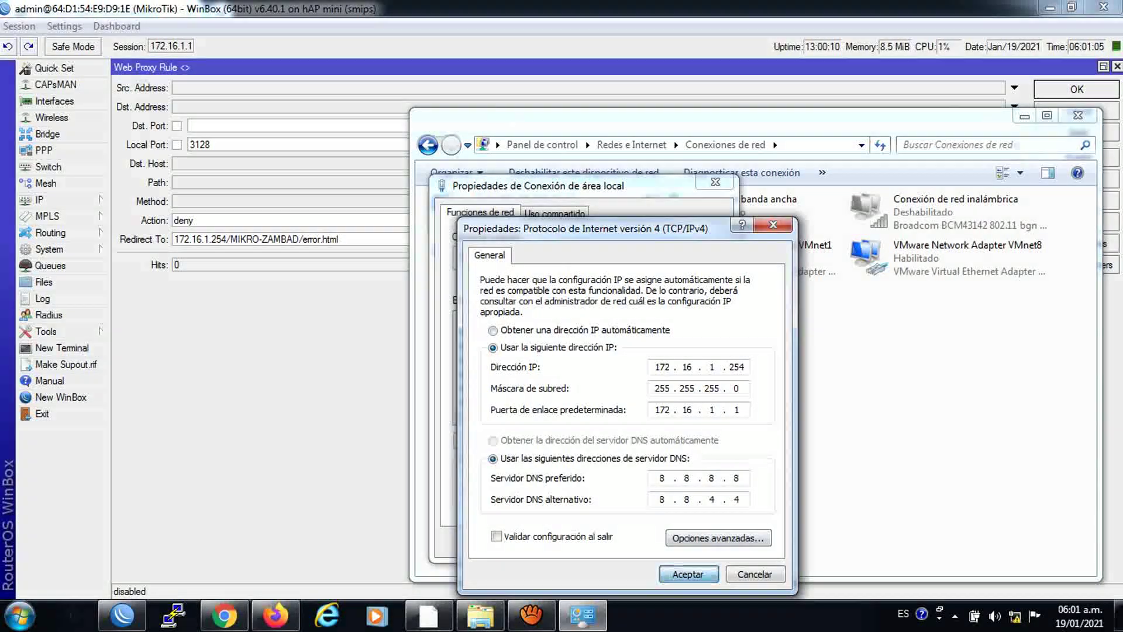
Close the TCP/IPv4 and adapter properties, and disable and re-enable the local area connection.
key(Return)
click(629, 542)
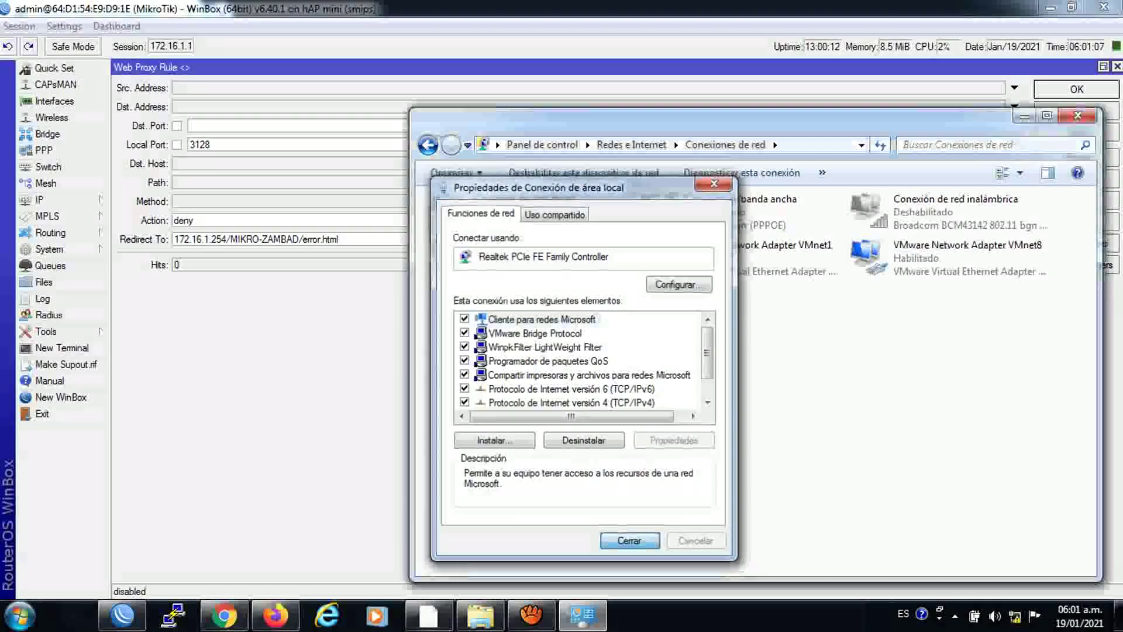
right_click(510, 216)
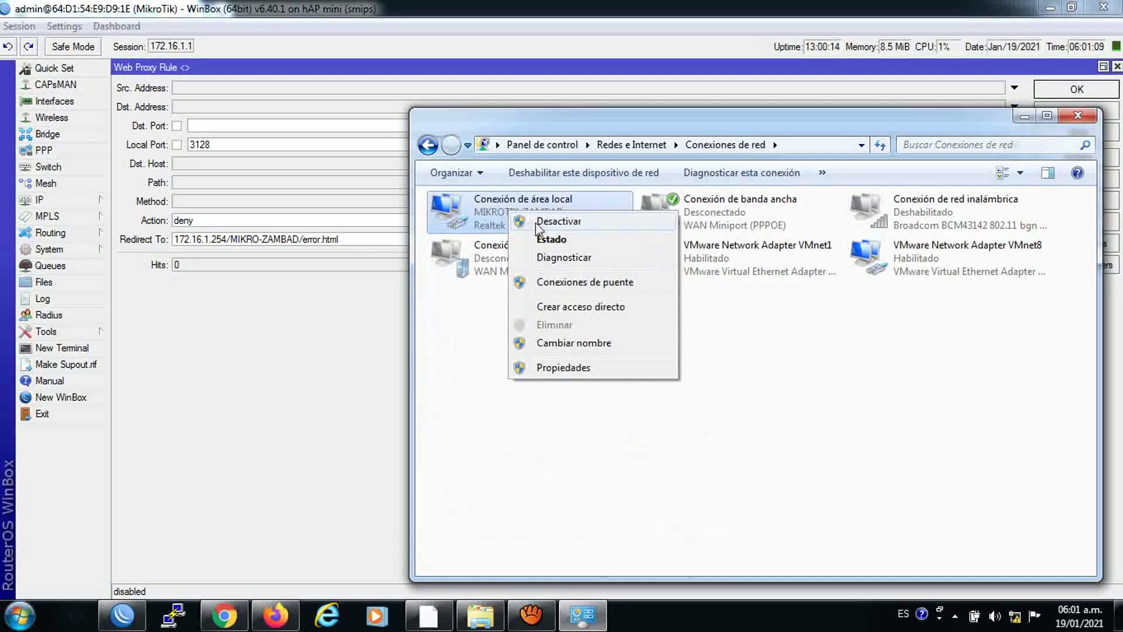
click(521, 220)
right_click(506, 214)
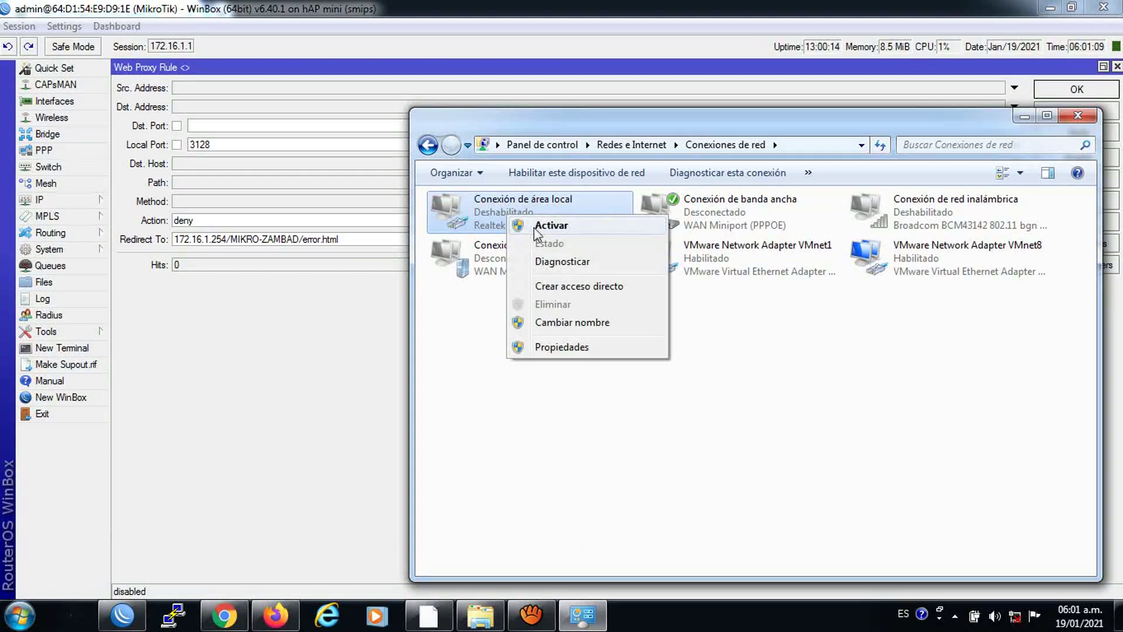
click(538, 224)
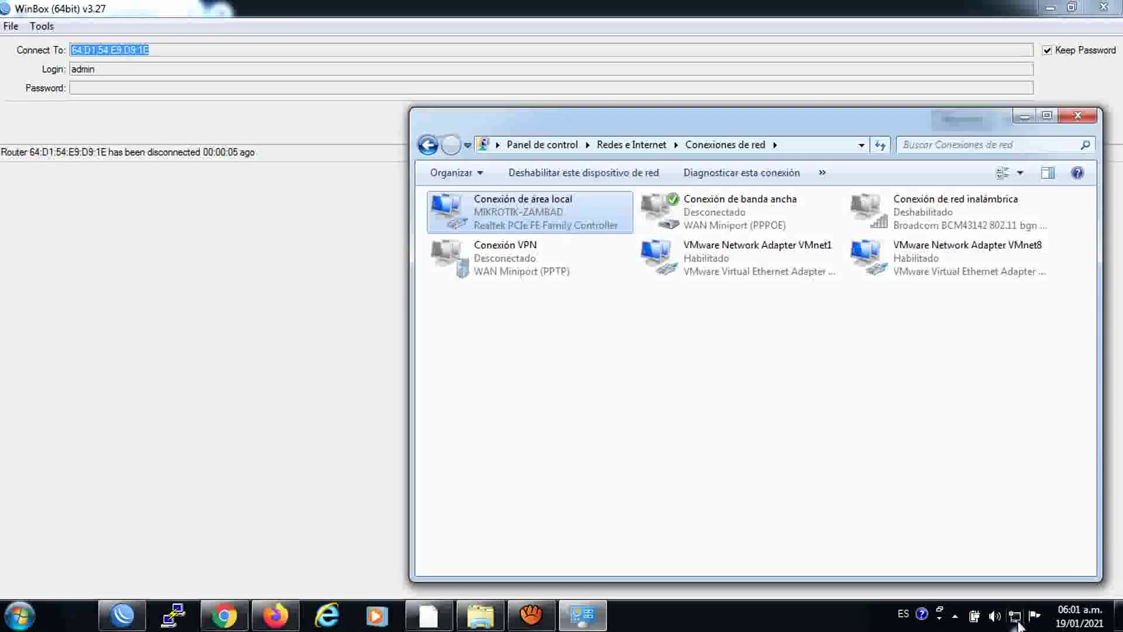
In Chrome, open a new tab and search Google for fast.
click(224, 614)
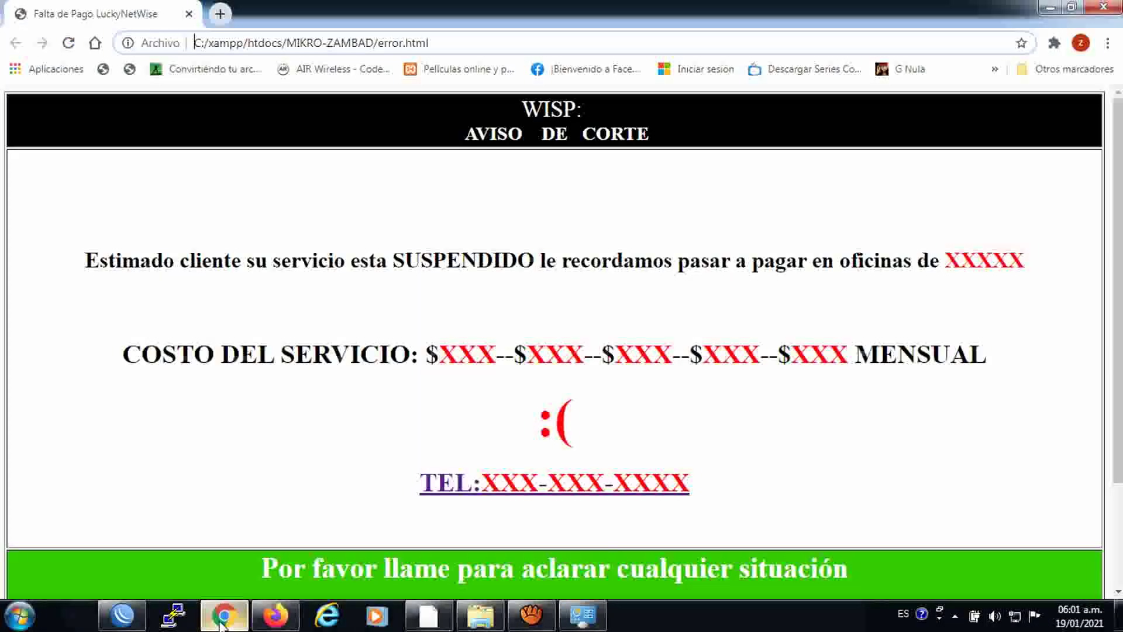
click(221, 14)
key(Down)
key(Return)
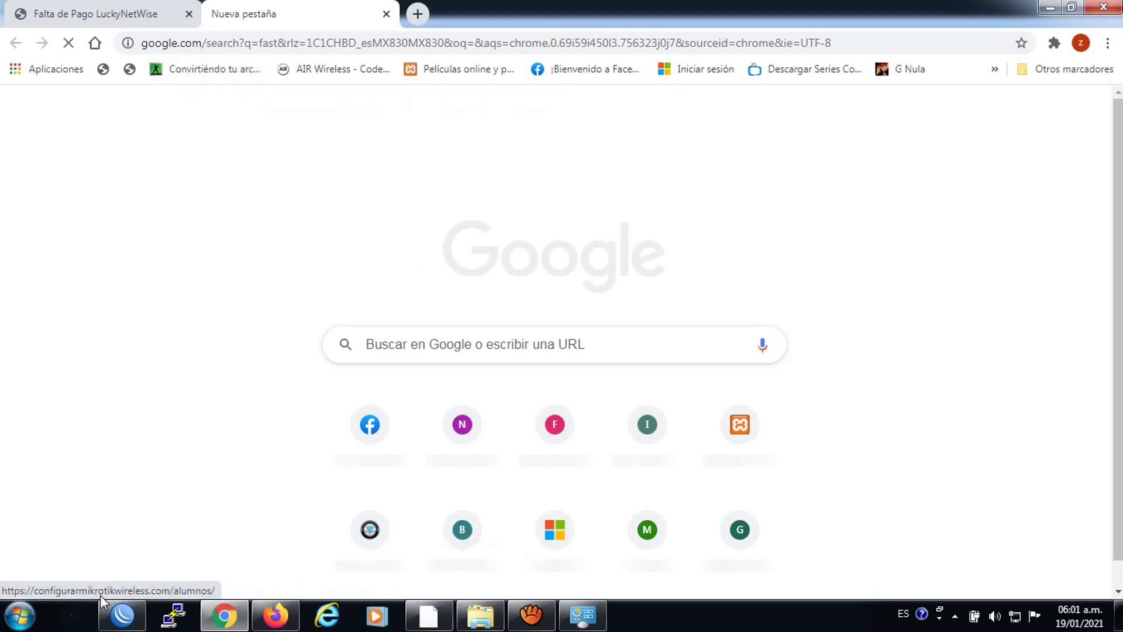
Switch to WinBox, reconnect to the router, and close the web proxy rule, Web Proxy Settings, Netwatch and Firewall windows.
click(122, 615)
click(946, 119)
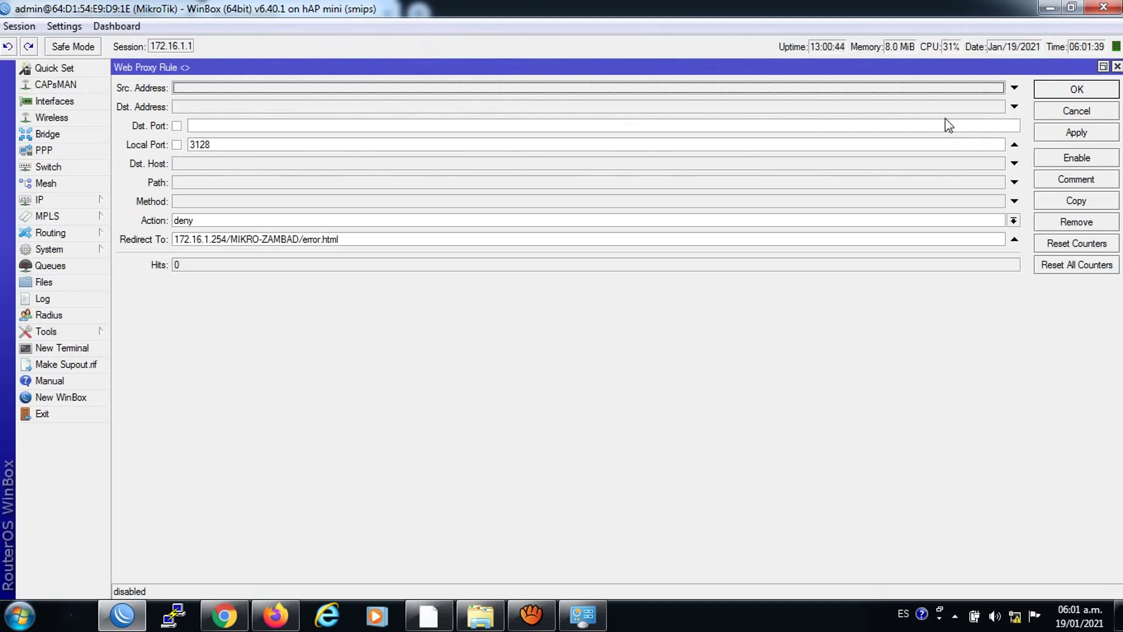
click(1103, 66)
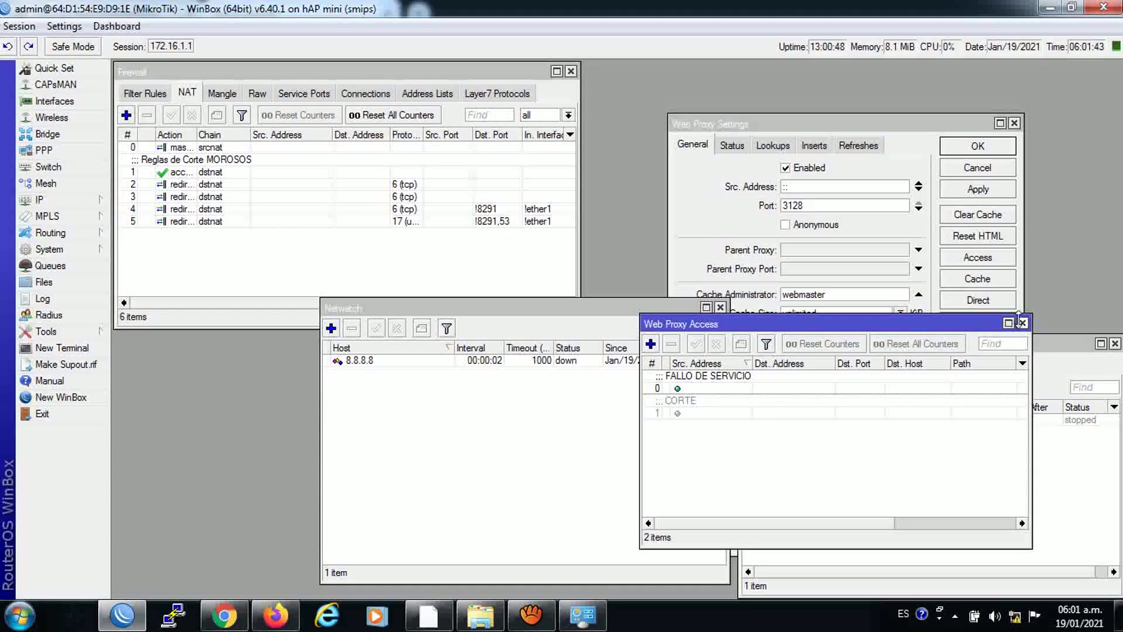
click(1014, 123)
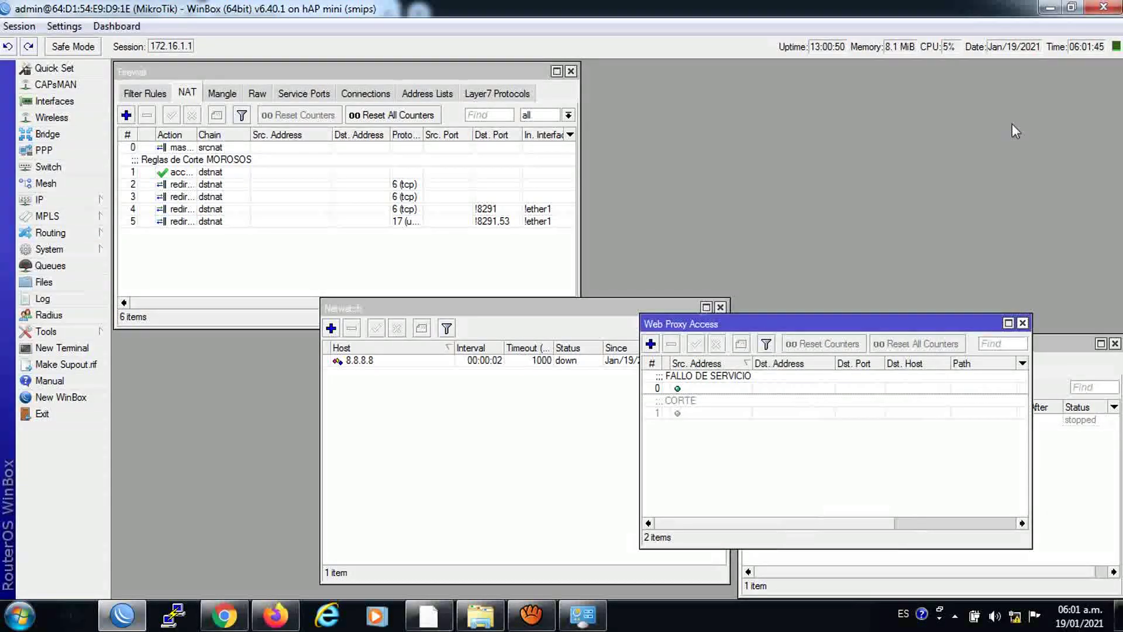
click(720, 306)
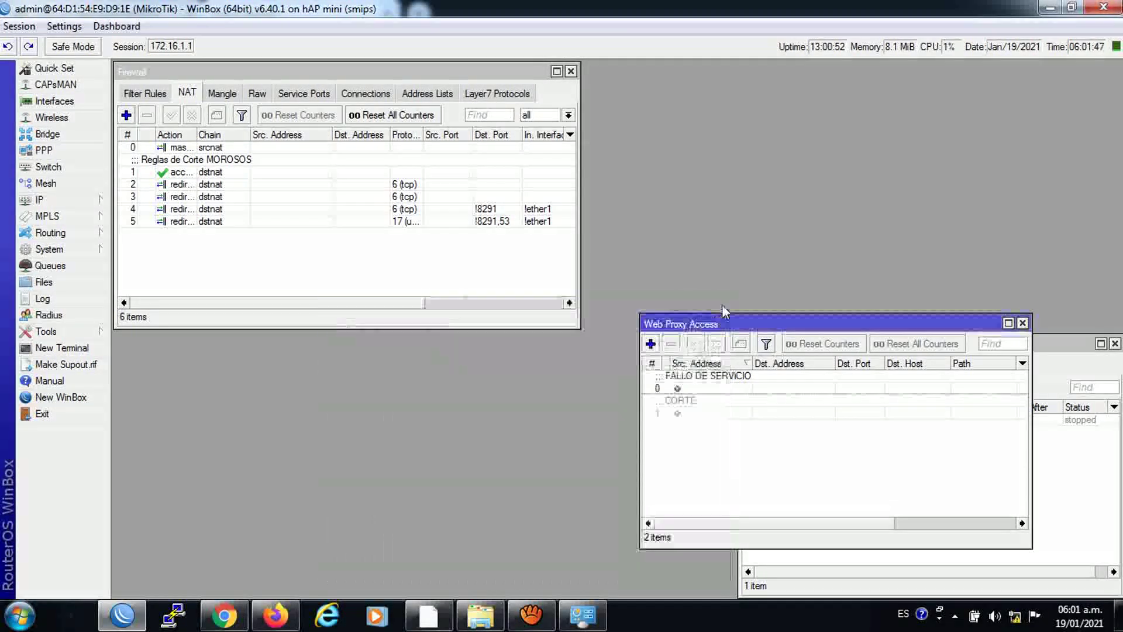
click(571, 73)
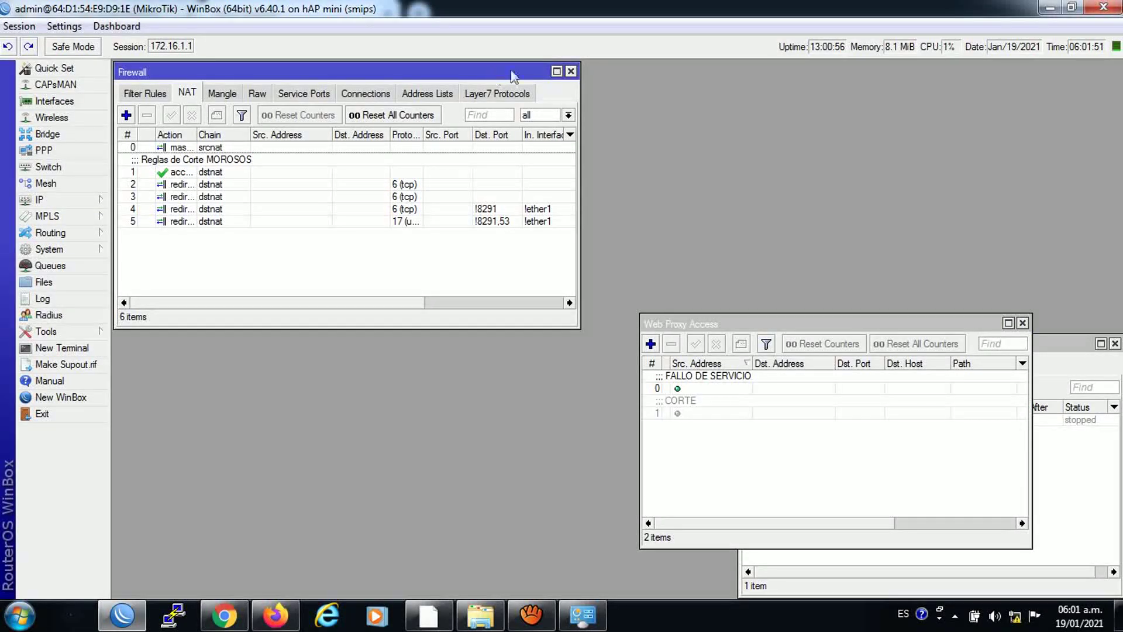
click(571, 72)
Enable the DHCP client on ether1 and open the Fast.com speed test in Chrome to check internet access.
drag(940, 325, 653, 245)
click(857, 421)
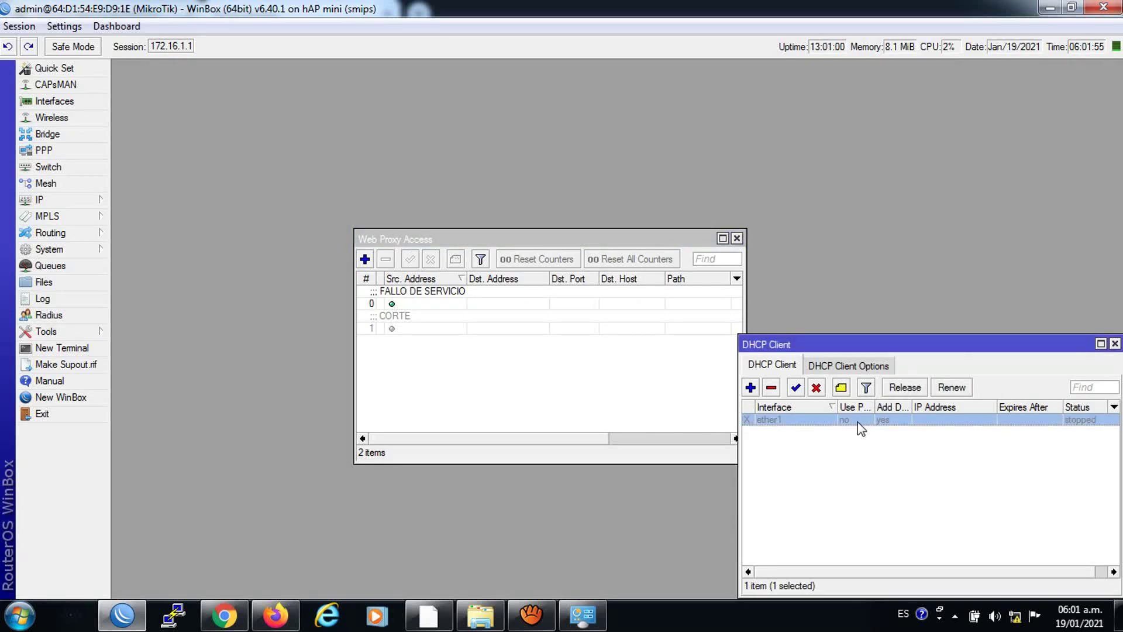
click(796, 388)
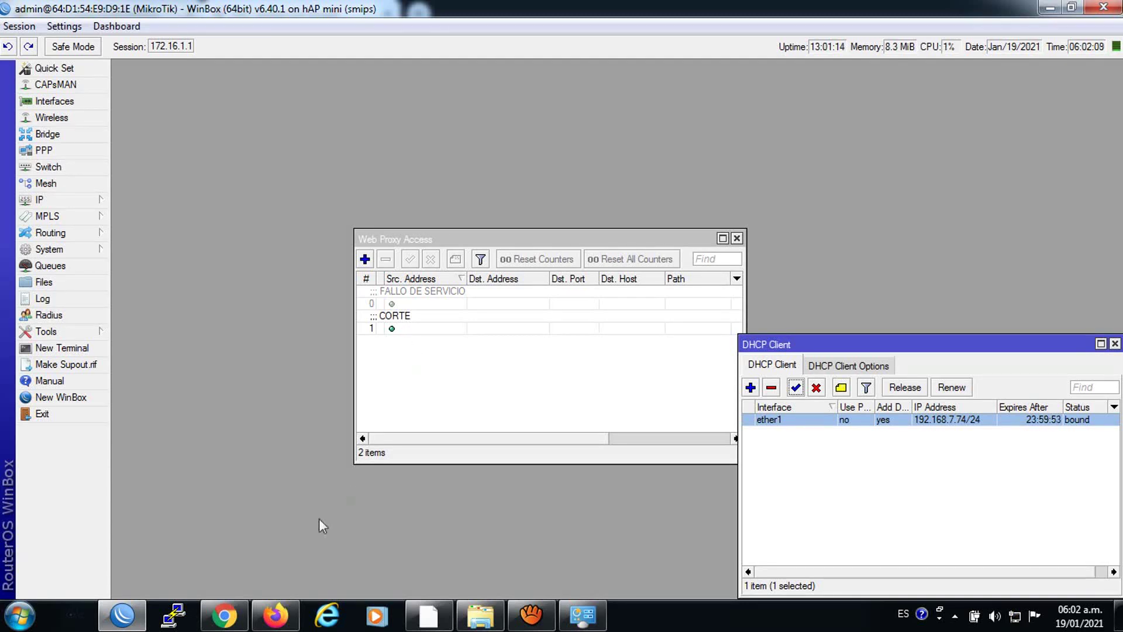
click(224, 616)
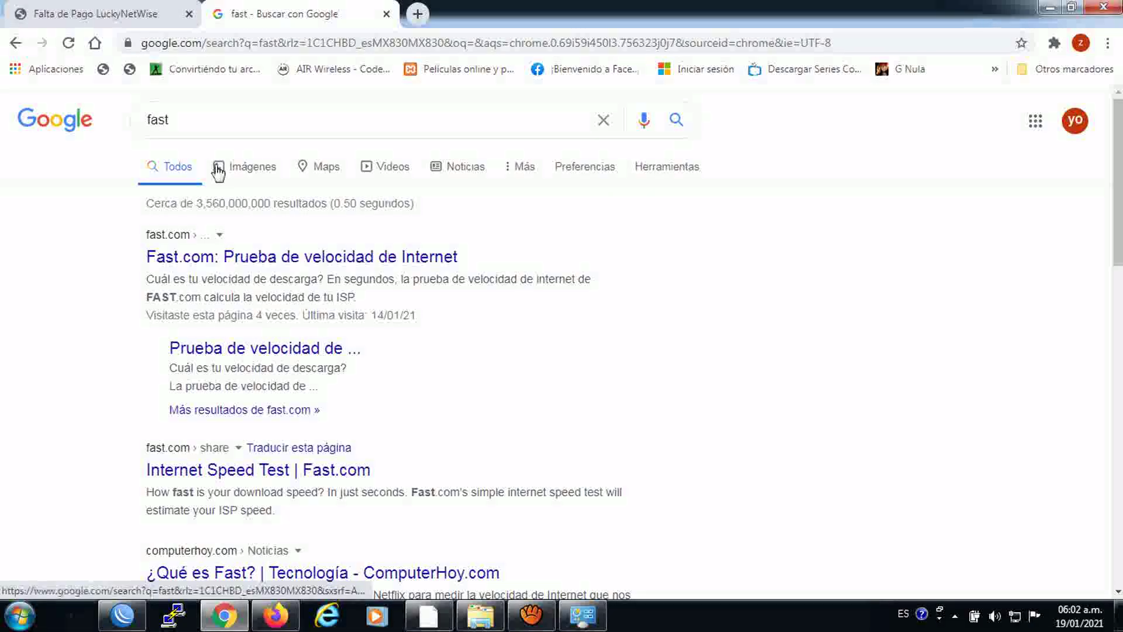
click(244, 254)
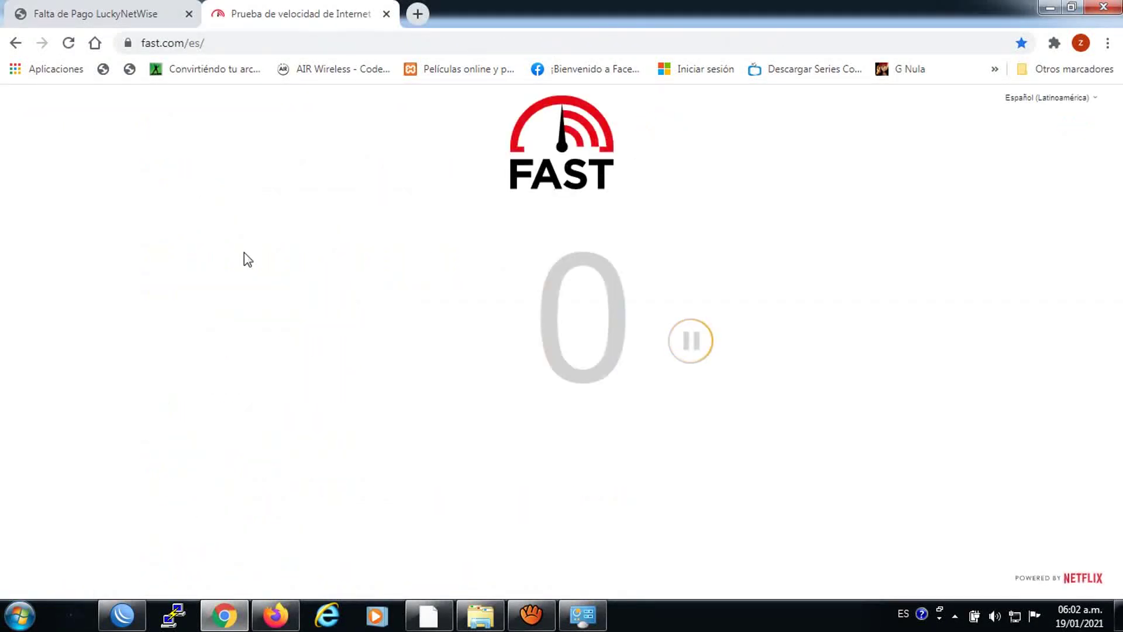
In WinBox, review the source and destination address lists of the accept NAT rule under Reglas de Corte MOROSOS.
click(137, 621)
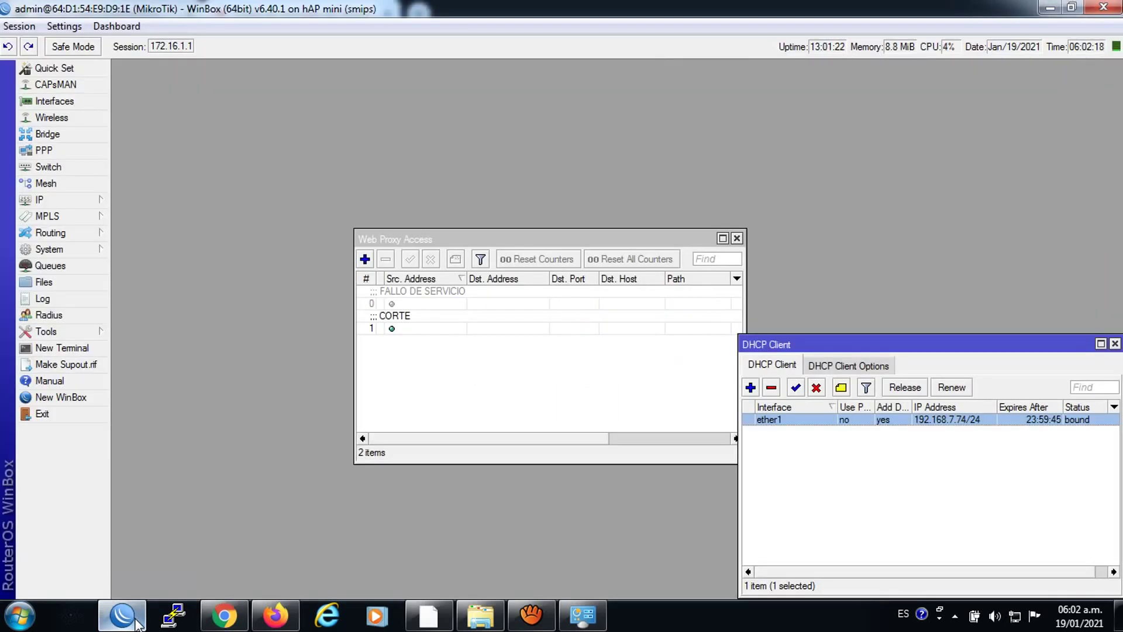
click(44, 200)
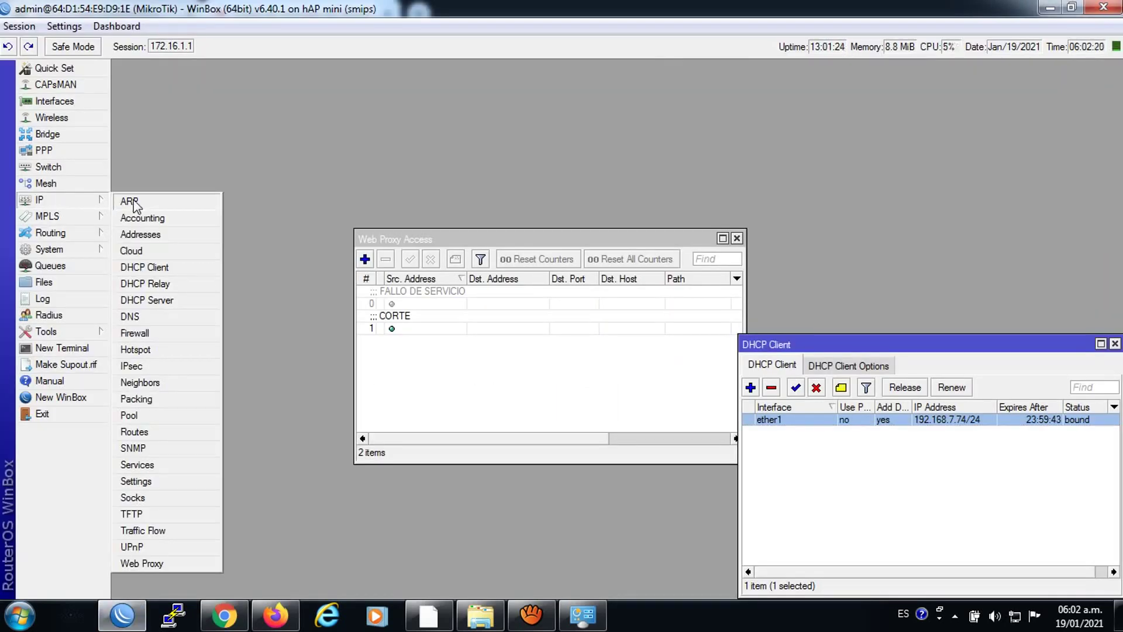
click(135, 333)
click(195, 173)
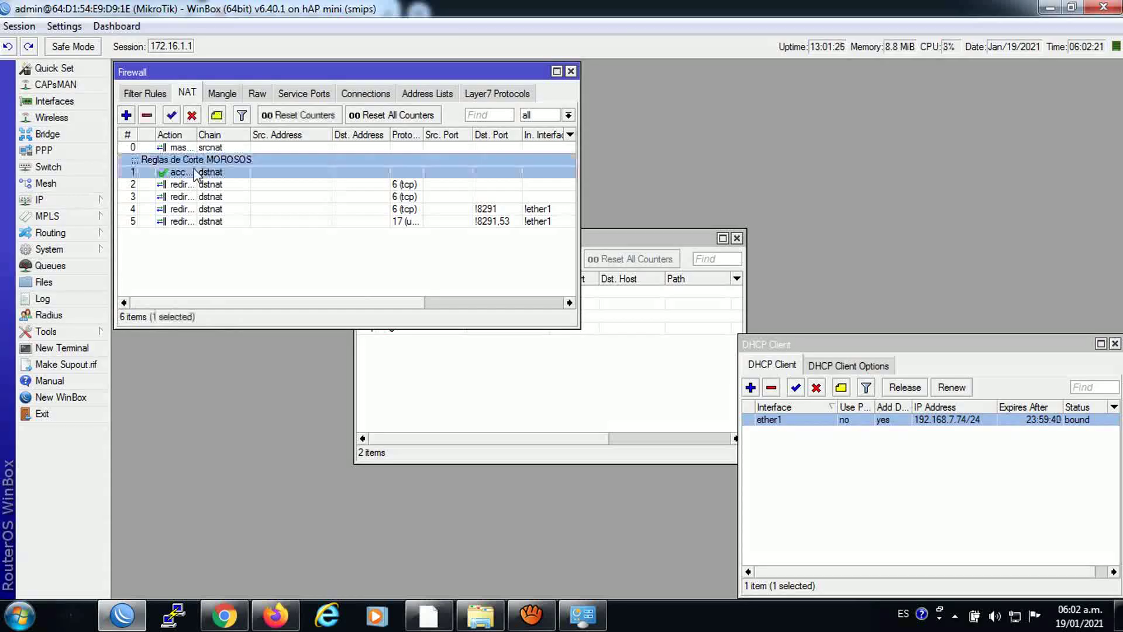
double_click(195, 173)
click(493, 160)
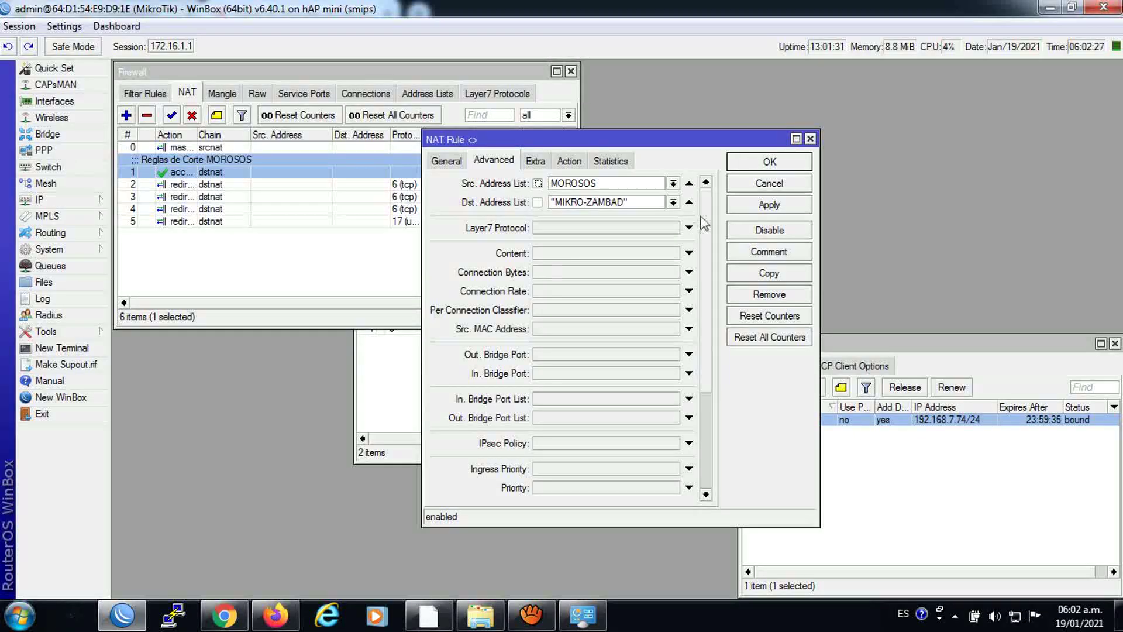
click(810, 139)
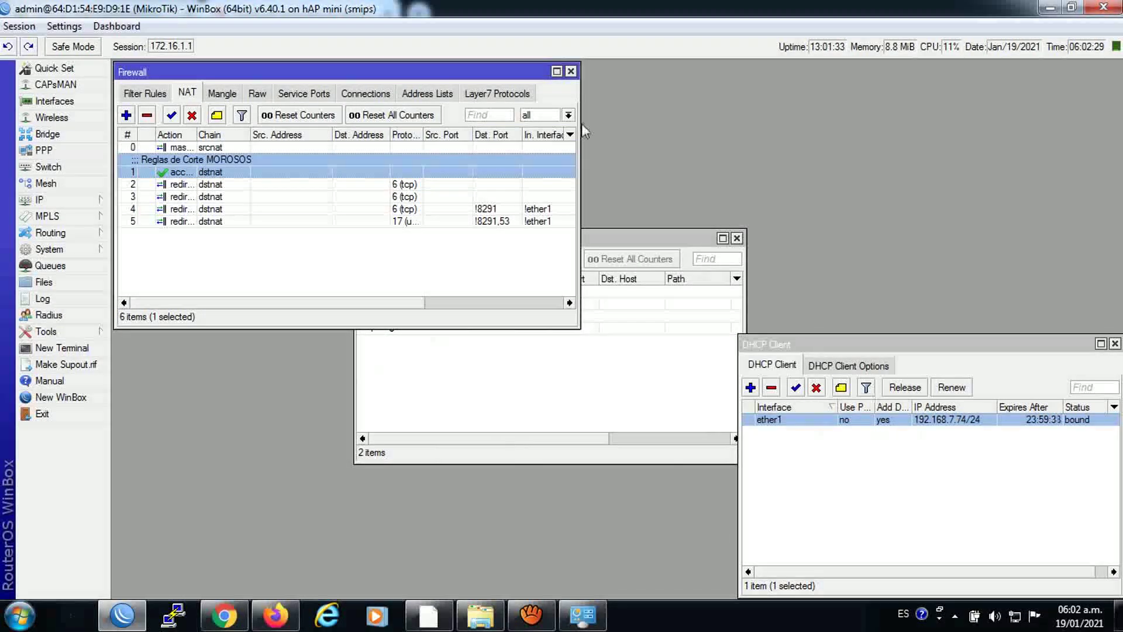
Look at the router's file list and inspect the MIKRO-ZAMBAD entry in the firewall address lists.
click(44, 283)
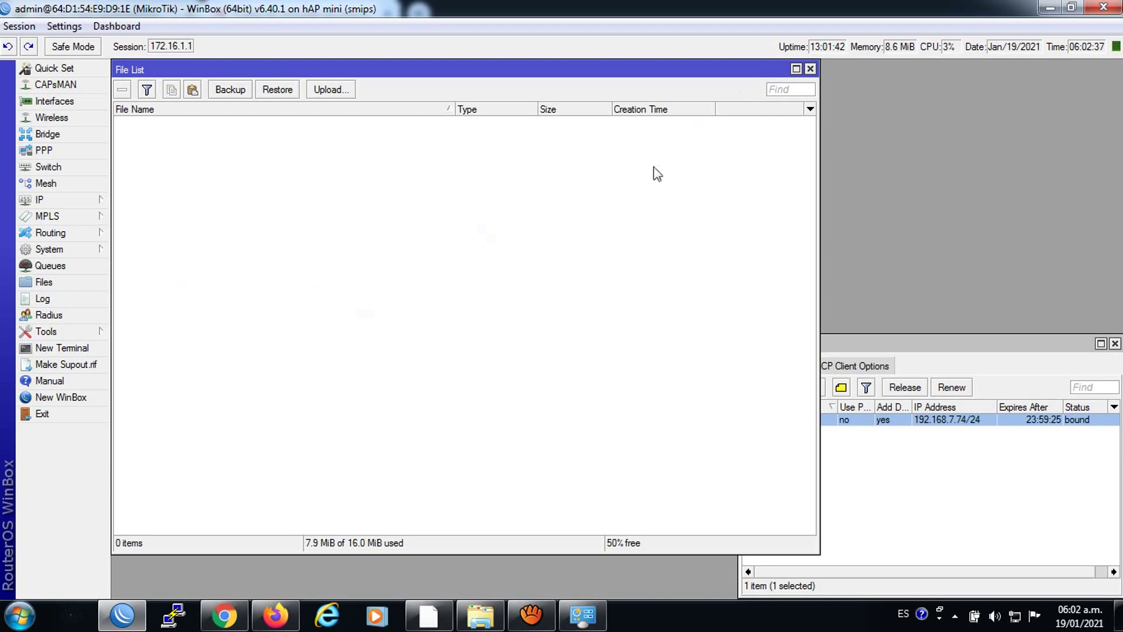
click(810, 68)
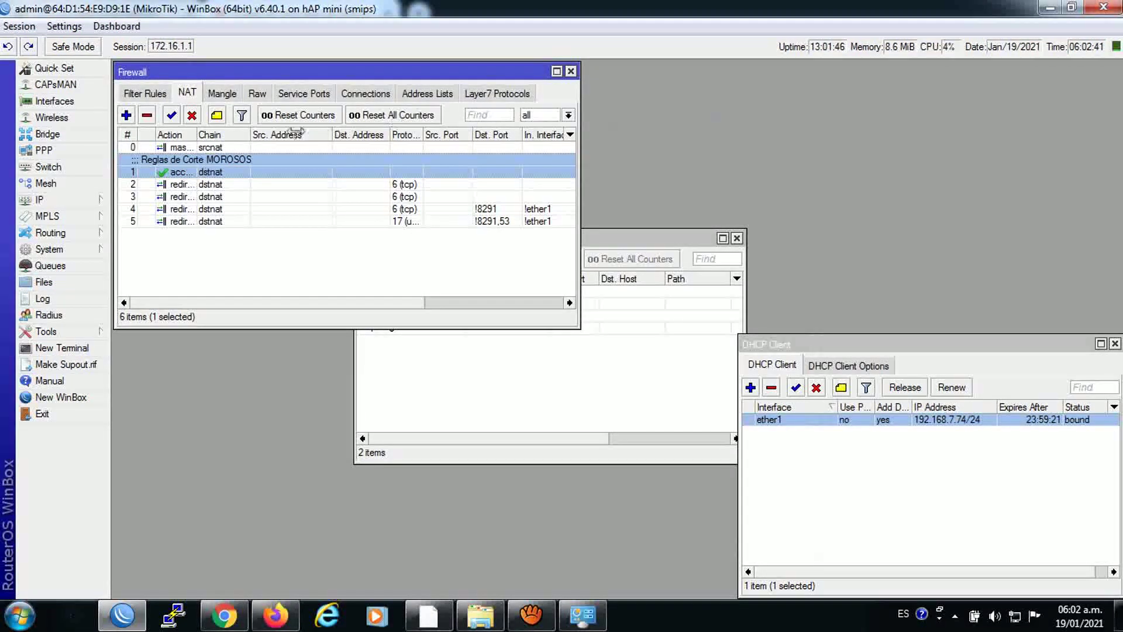
click(428, 96)
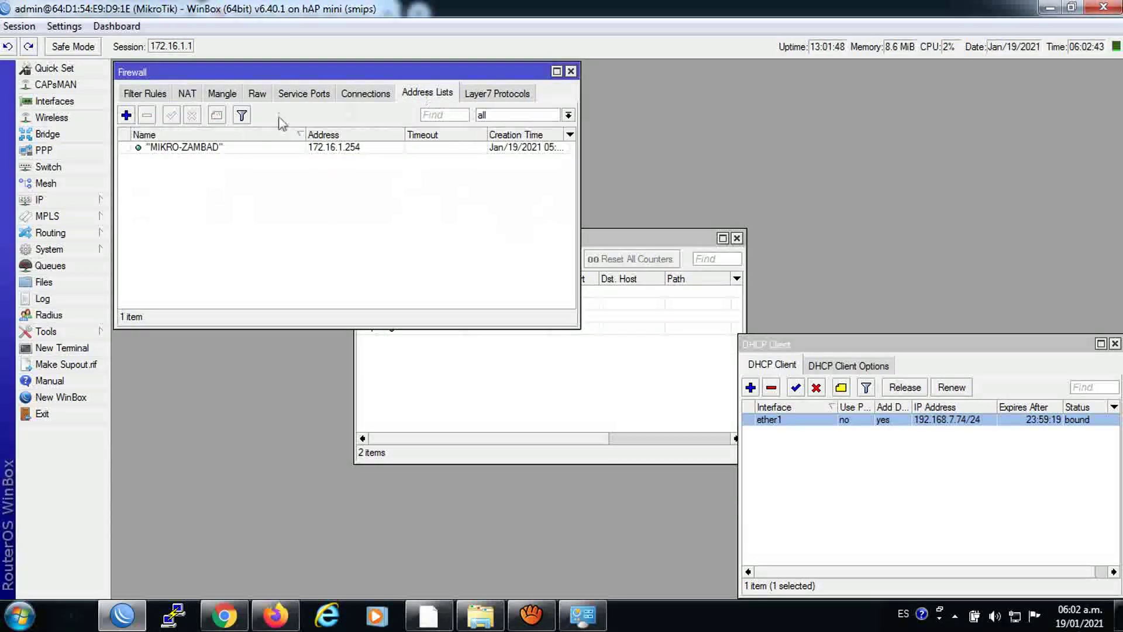
click(220, 149)
double_click(220, 150)
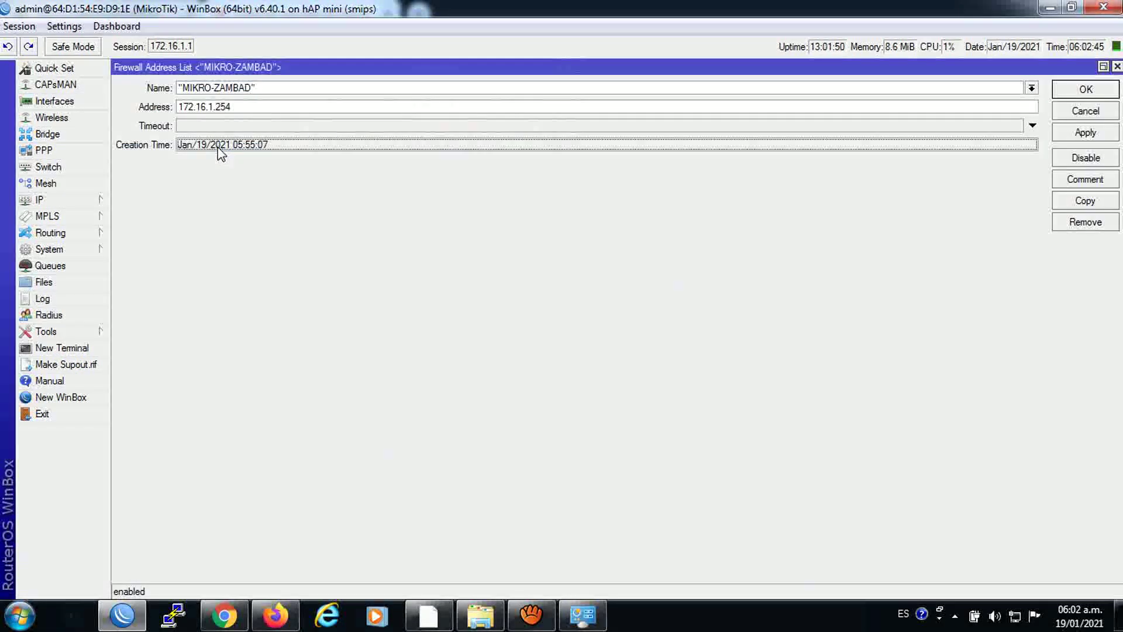
click(1117, 68)
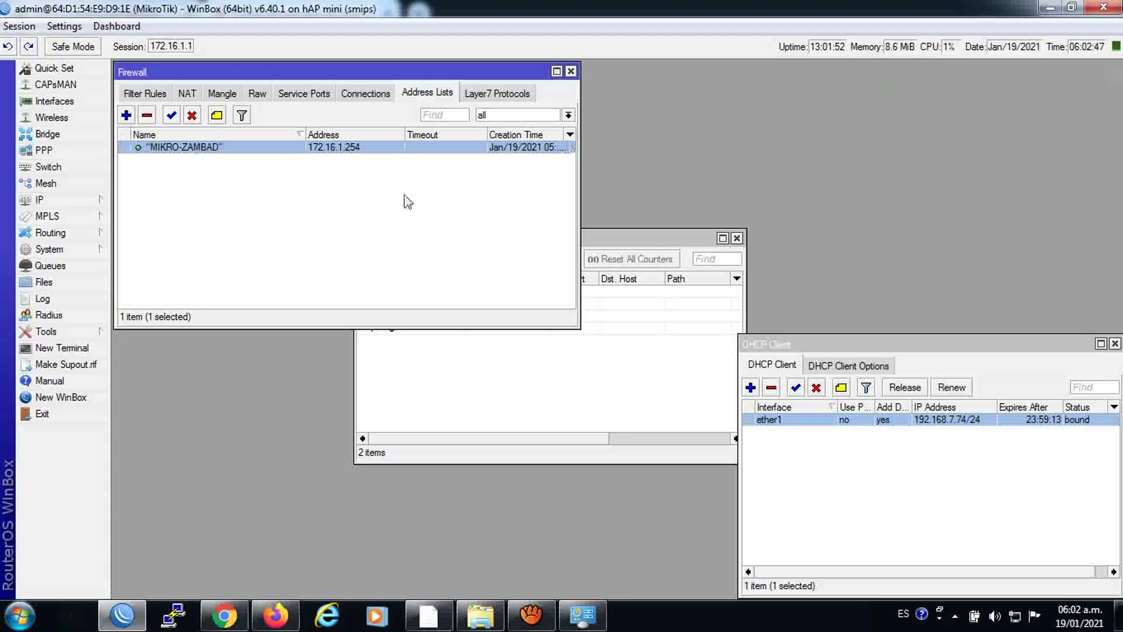
double_click(229, 147)
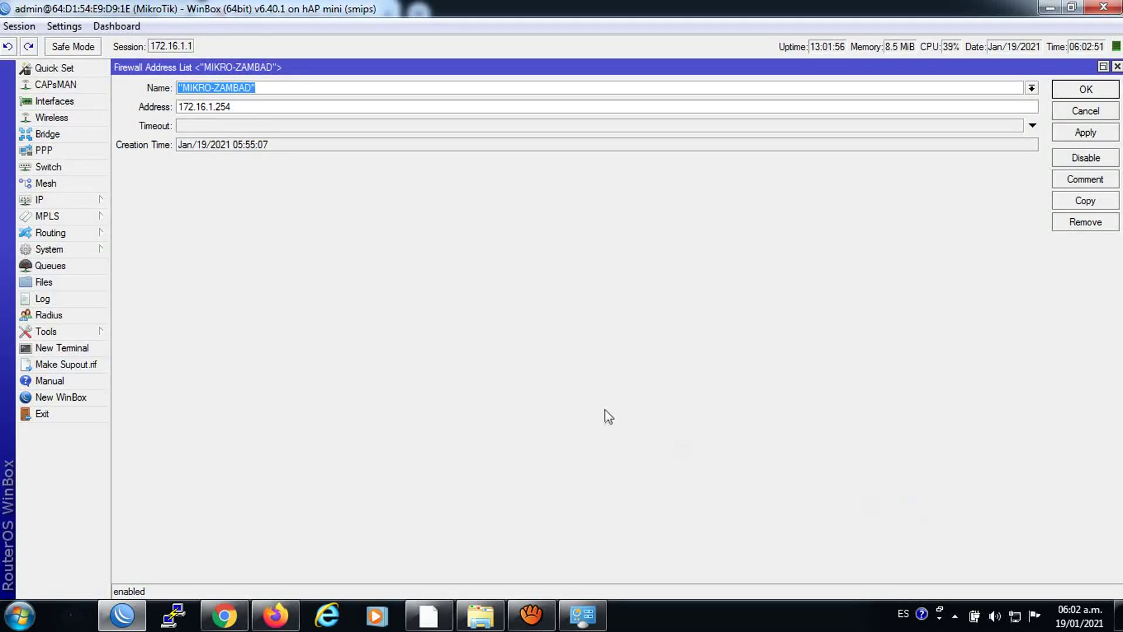
Review the redirect target of the FALLO DE SERVICIO web proxy access rule, and close the proxy windows and the address list entry.
click(41, 200)
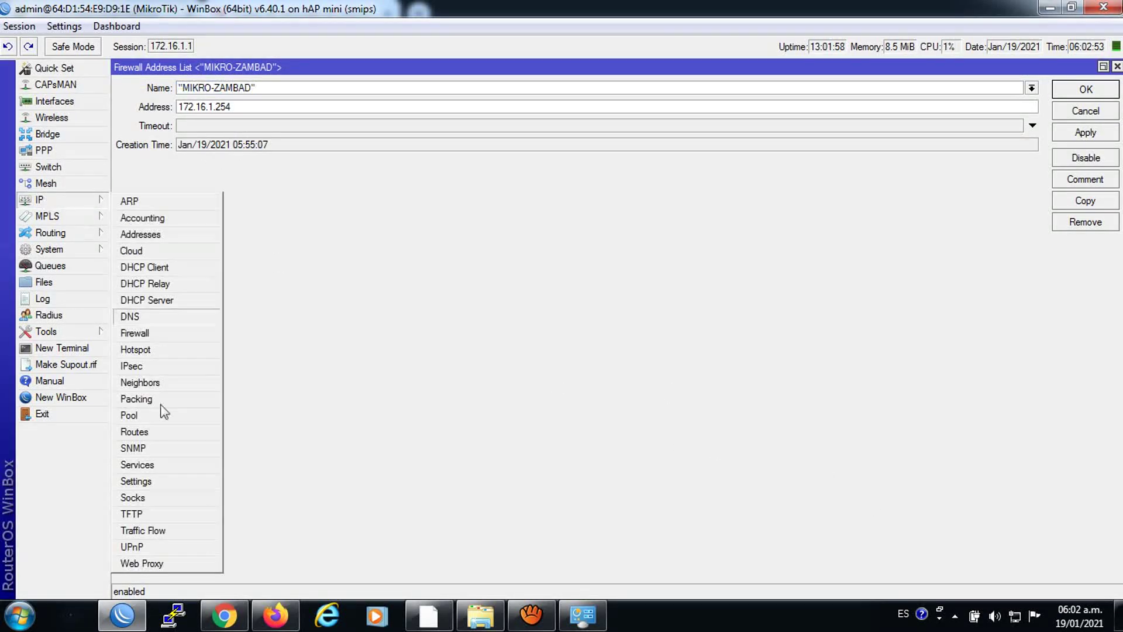
click(149, 562)
click(961, 262)
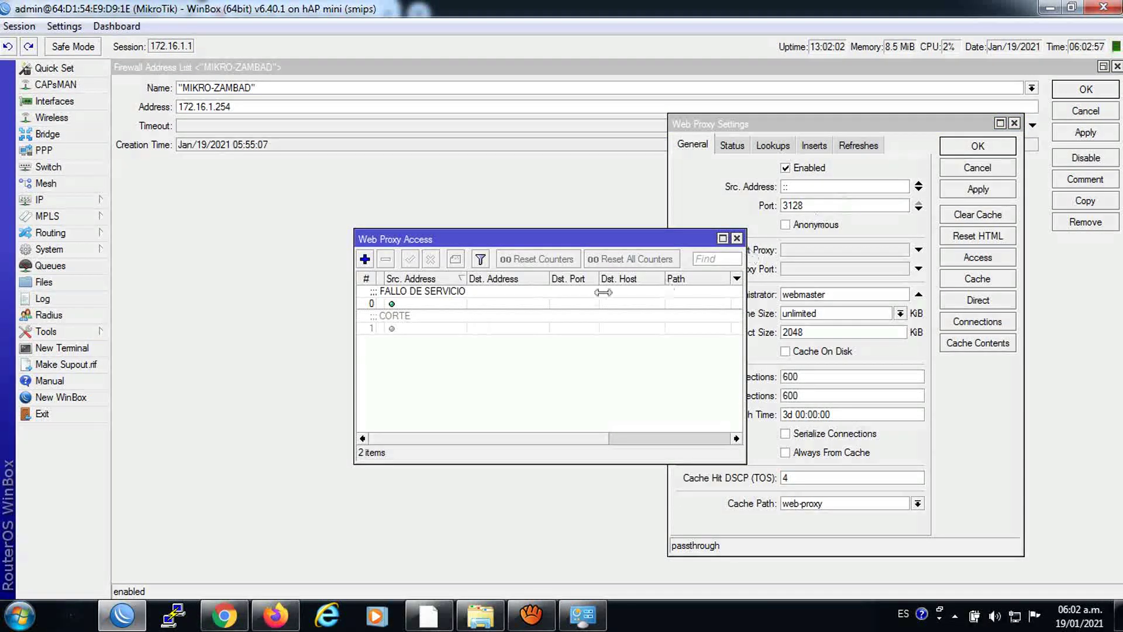
double_click(603, 292)
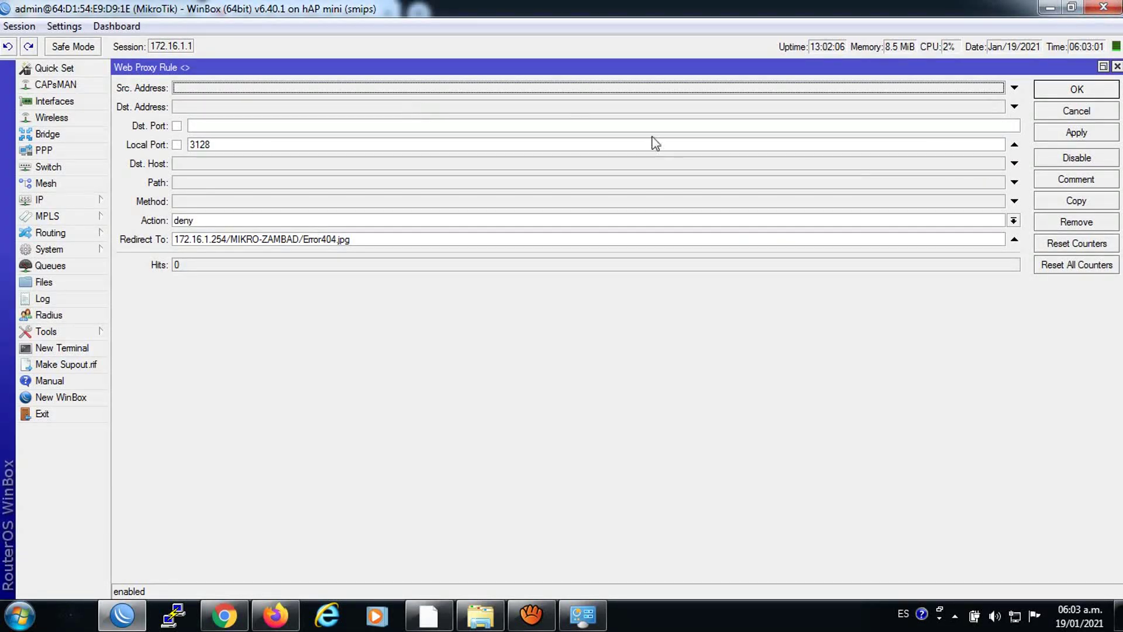
click(1103, 66)
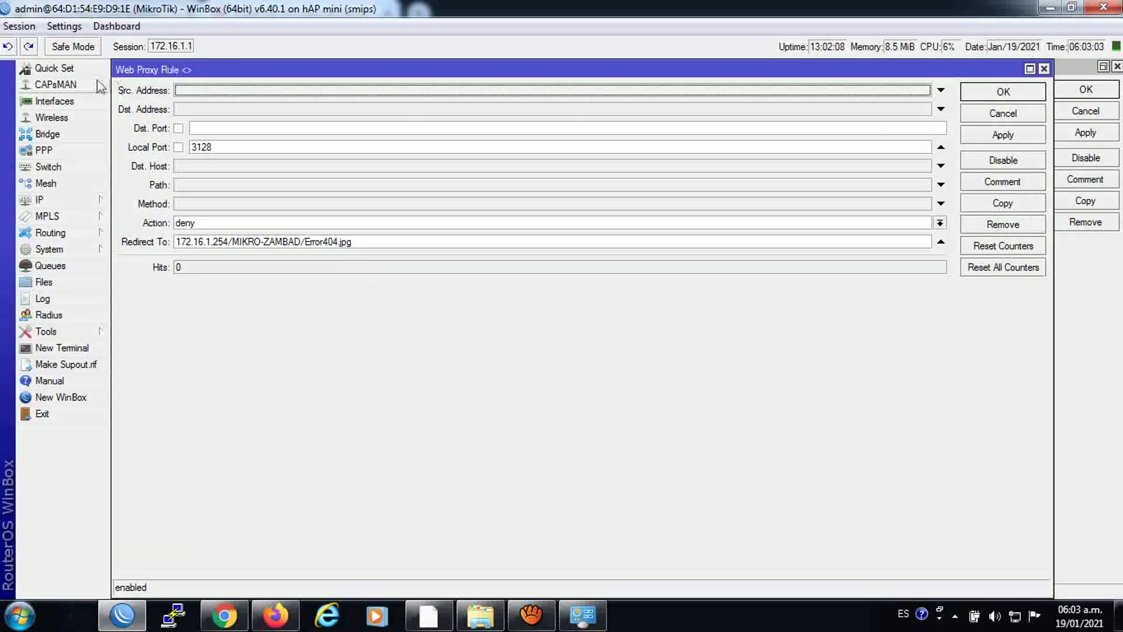
drag(107, 69, 329, 180)
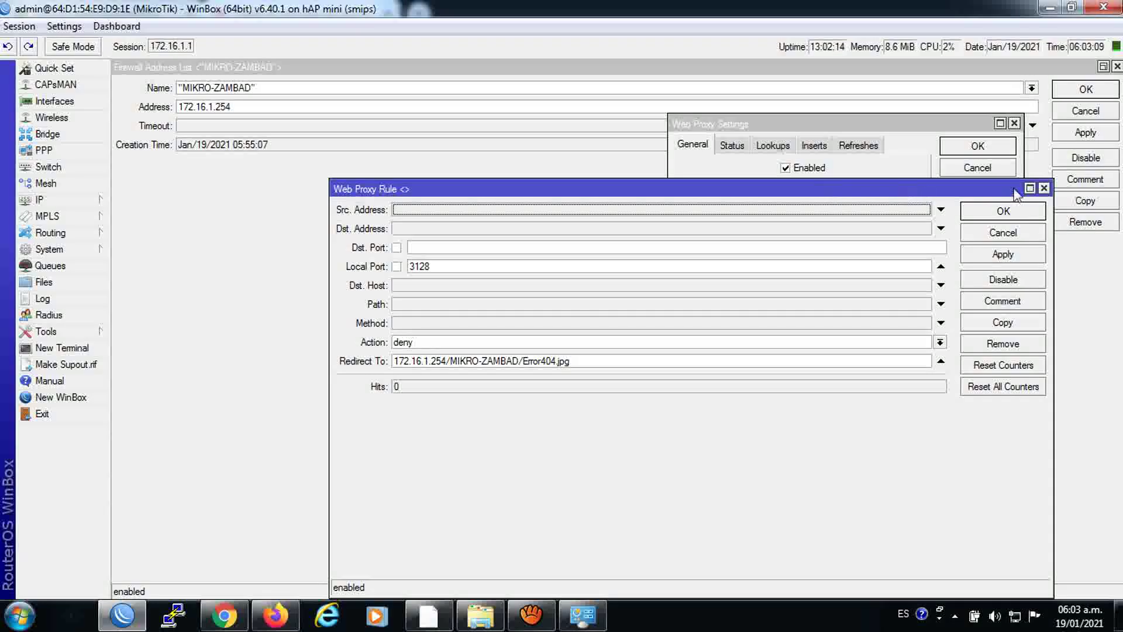
click(1043, 189)
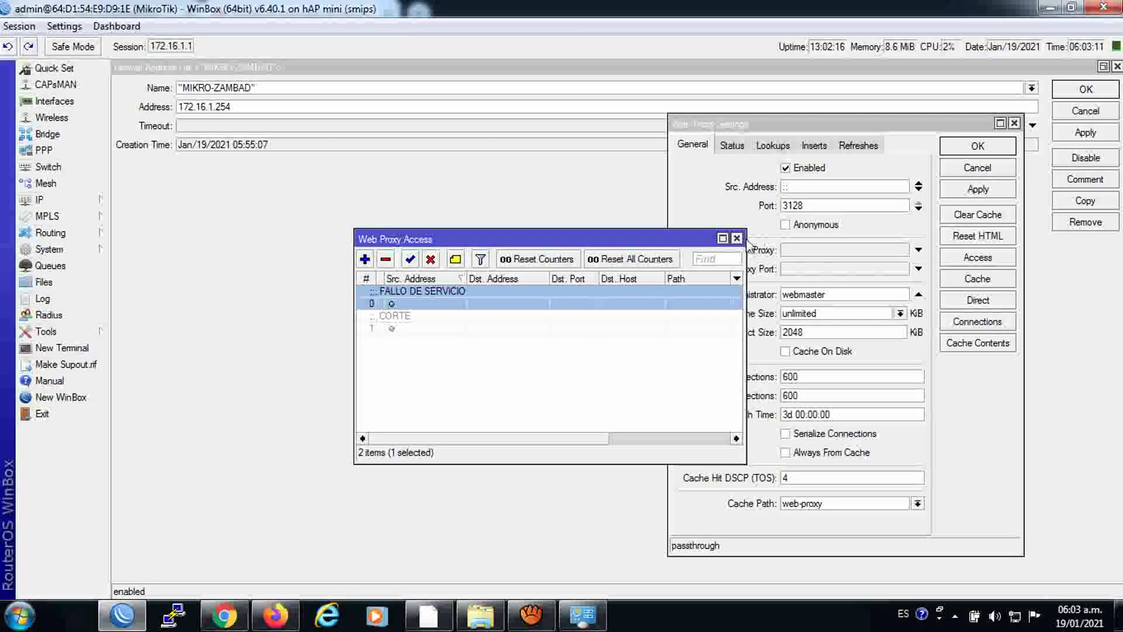
click(723, 233)
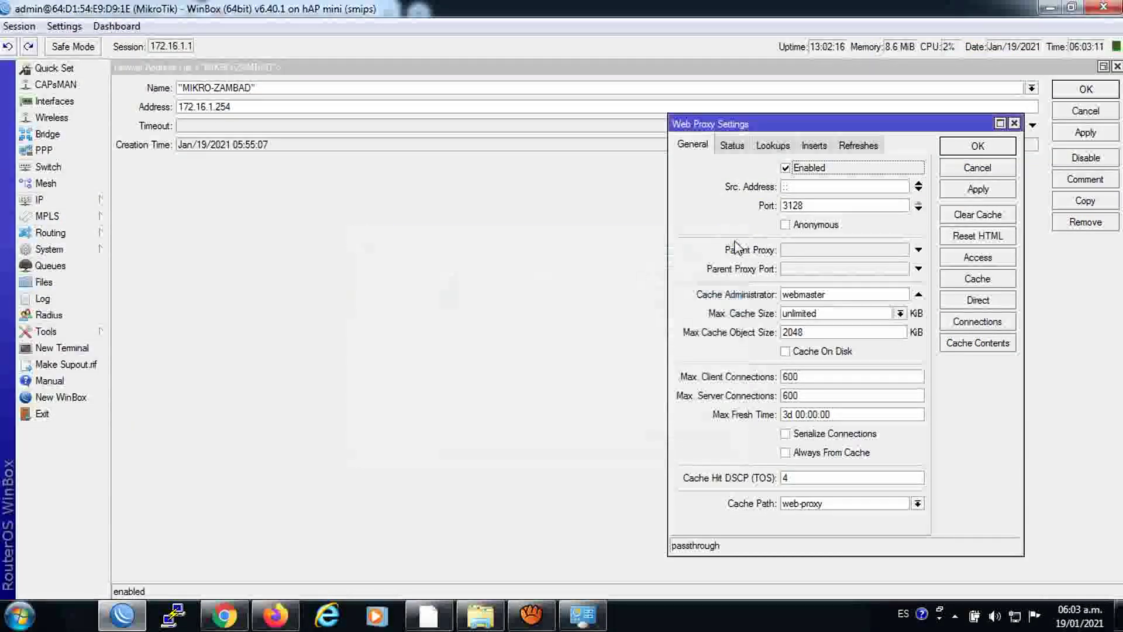
click(1014, 124)
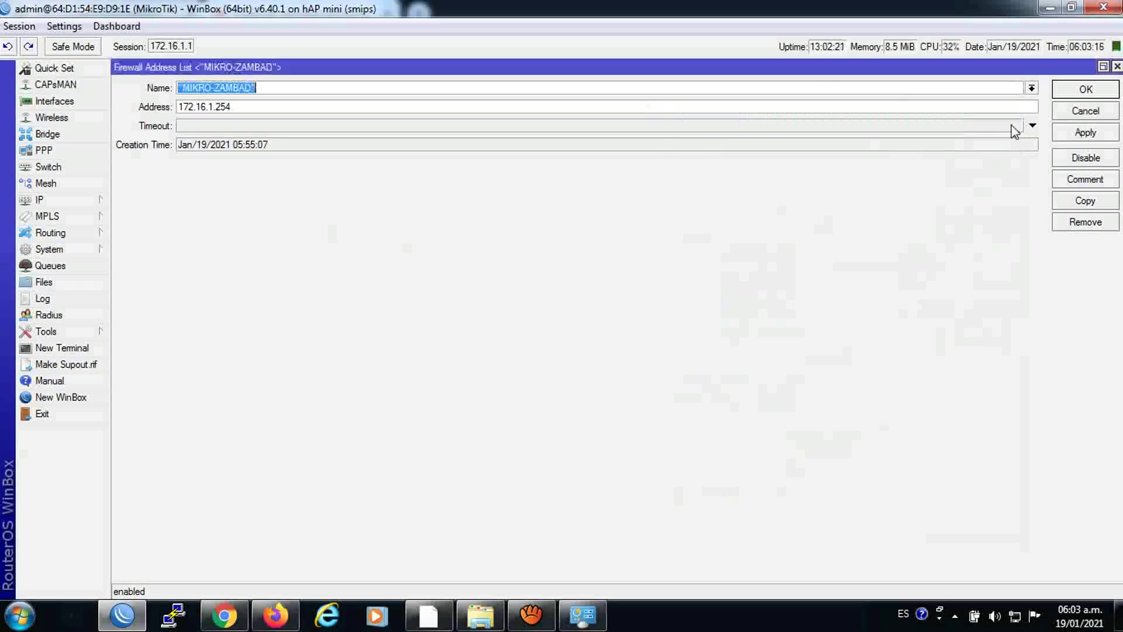
click(1117, 68)
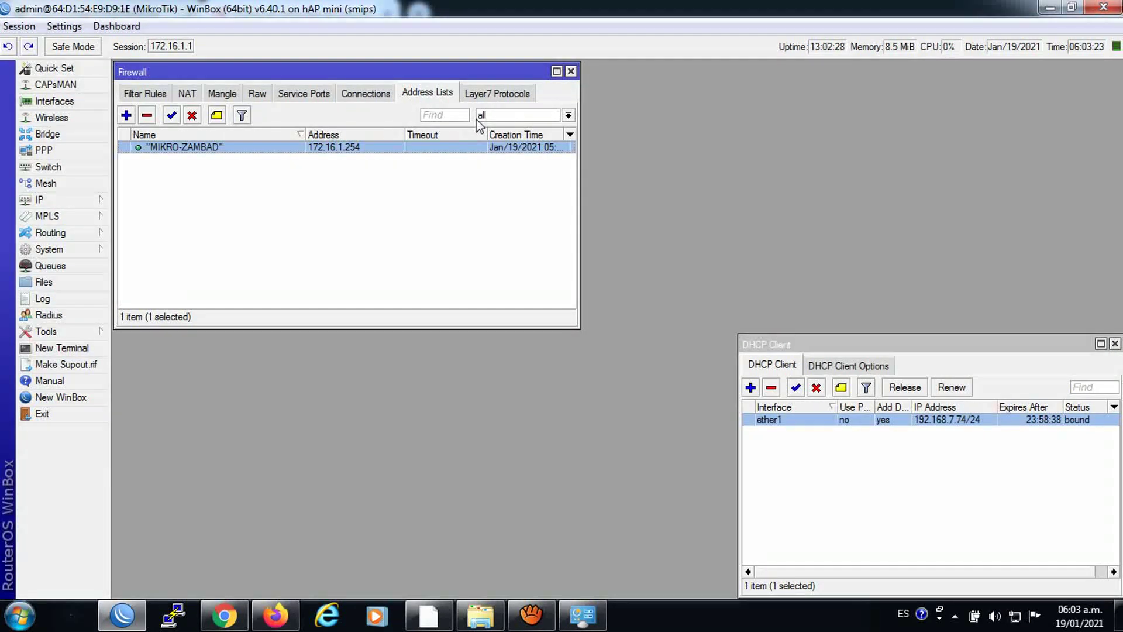
Filter the firewall address lists to MOROSOS and add an entry for 172.16.1.0/24 to that list.
click(517, 116)
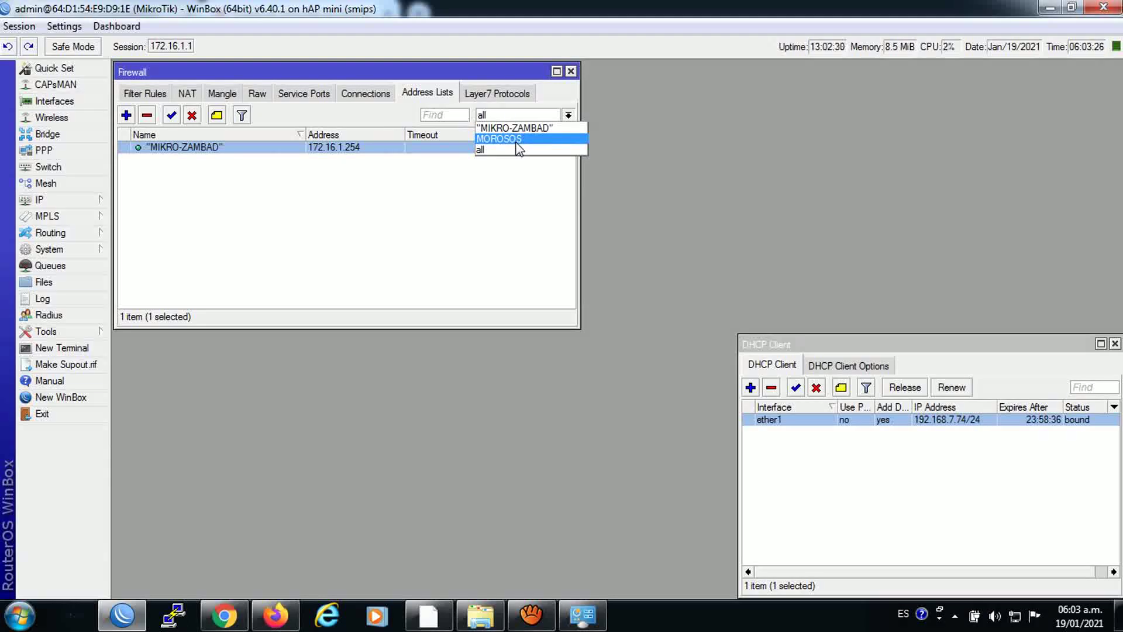
click(517, 140)
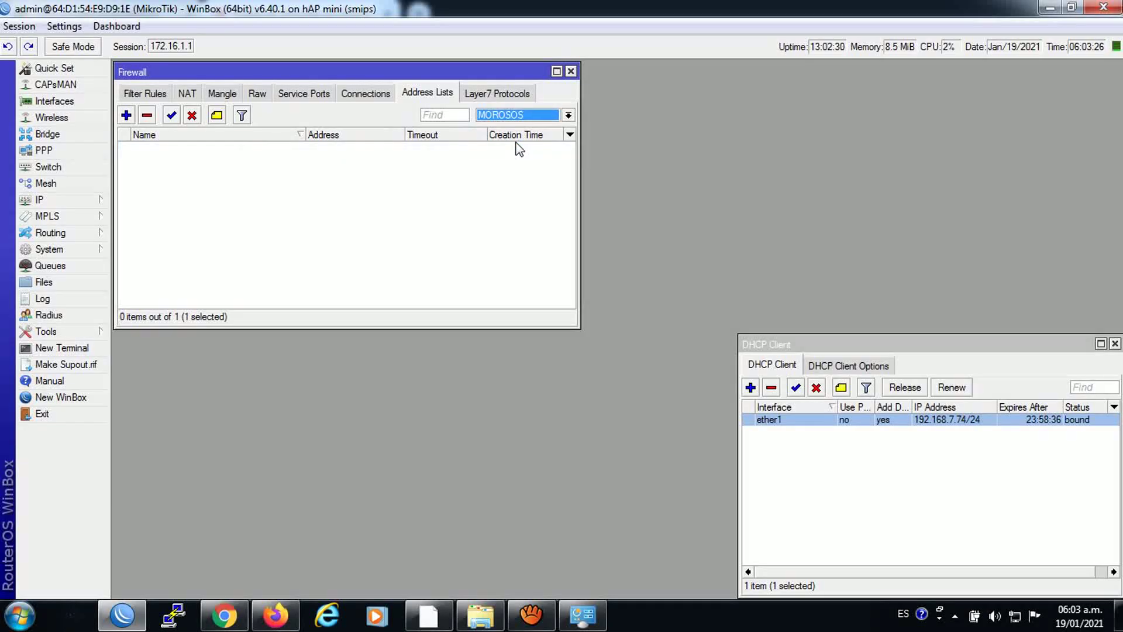
click(128, 116)
key(Tab)
text(1)
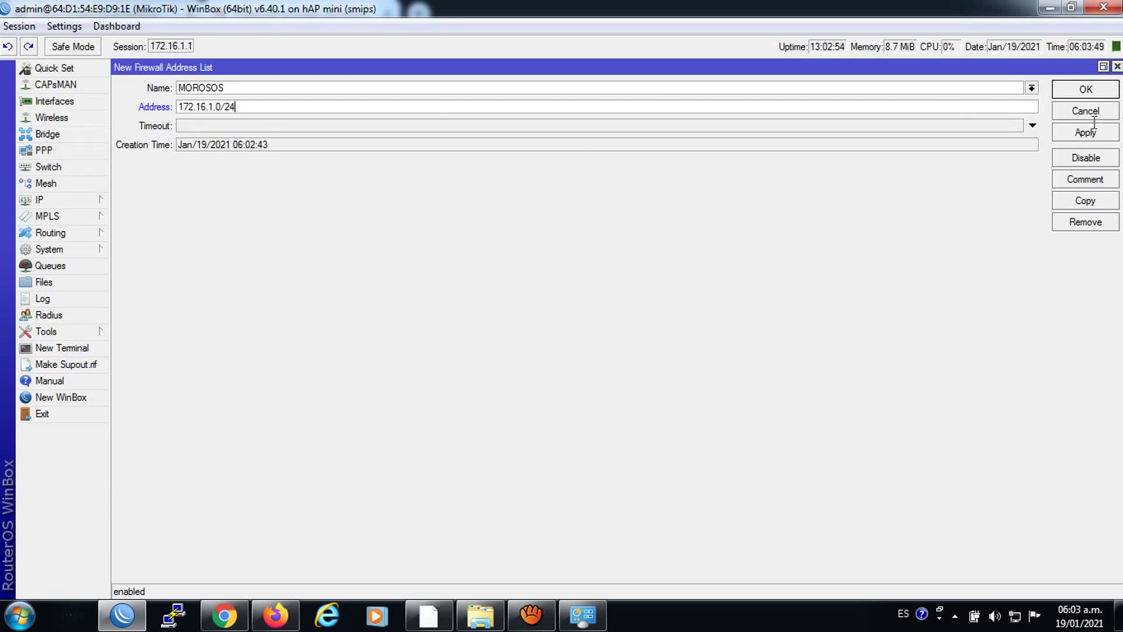
click(1074, 137)
click(1072, 94)
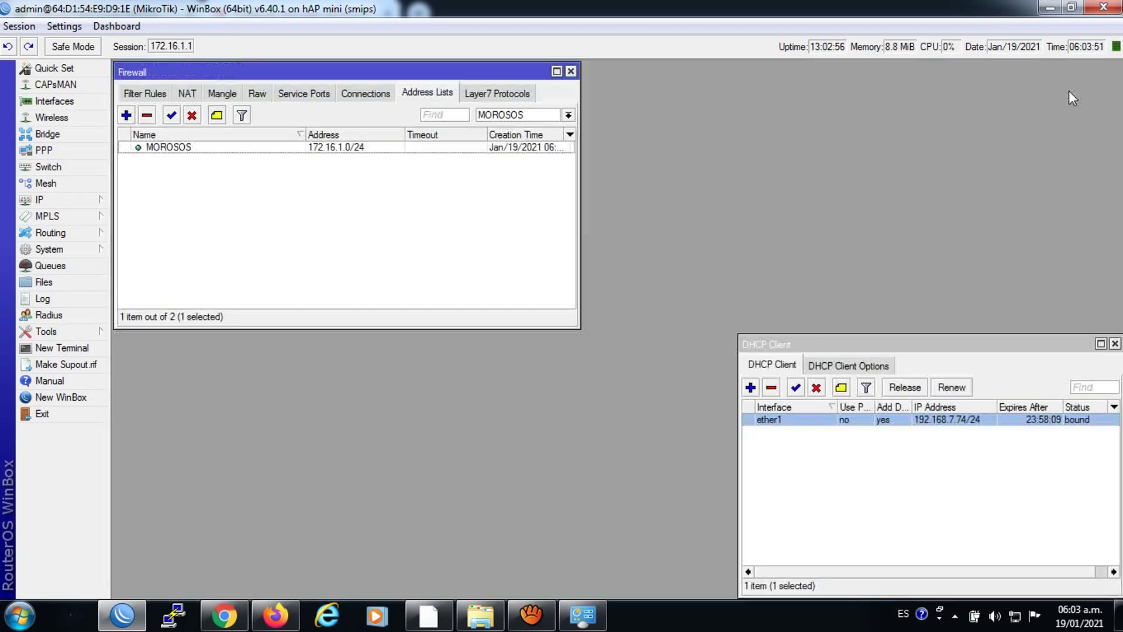
Switch to Chrome and open the AIR Wireless bookmark in a new tab to test the cut-off redirect.
click(224, 614)
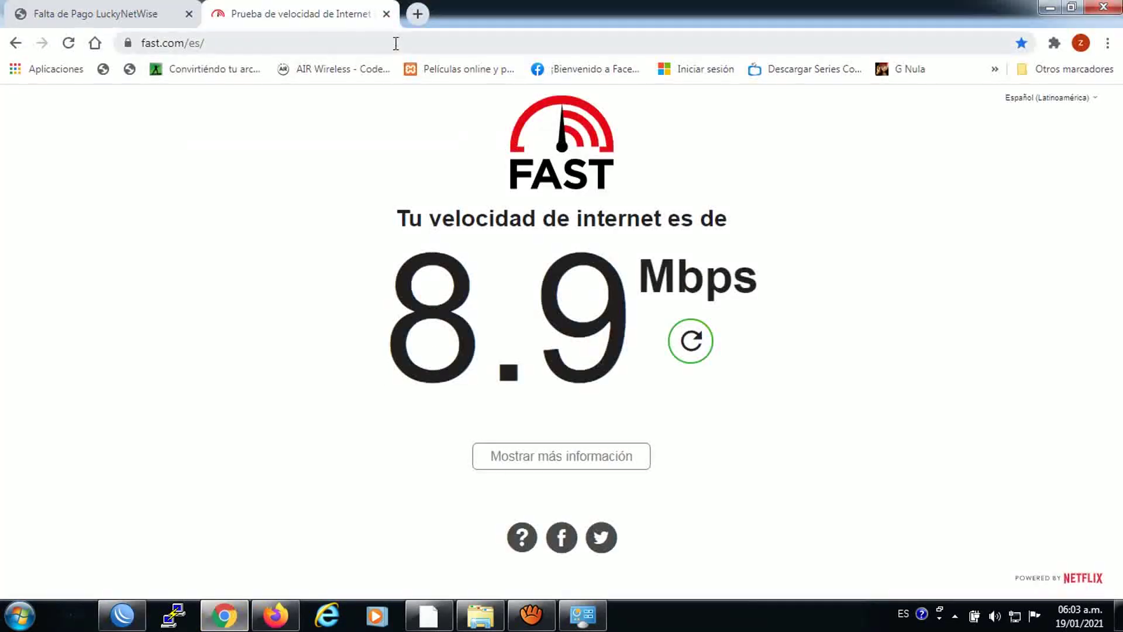
click(420, 21)
click(343, 68)
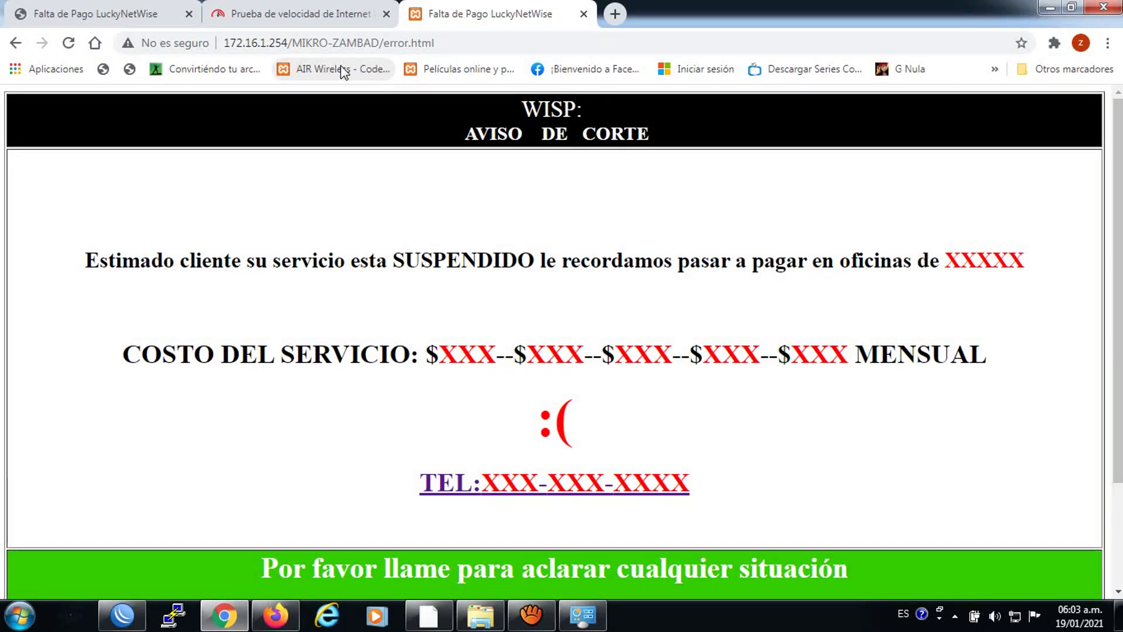
In WinBox, open the web proxy access rules and disable the DHCP client on ether1.
click(122, 614)
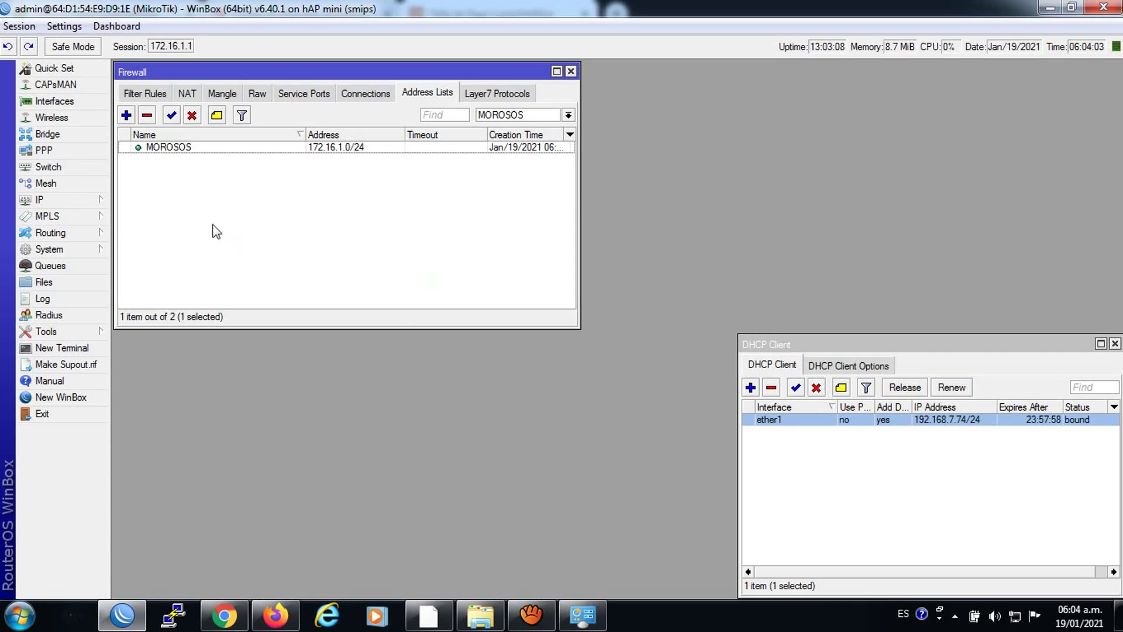
click(47, 199)
click(151, 566)
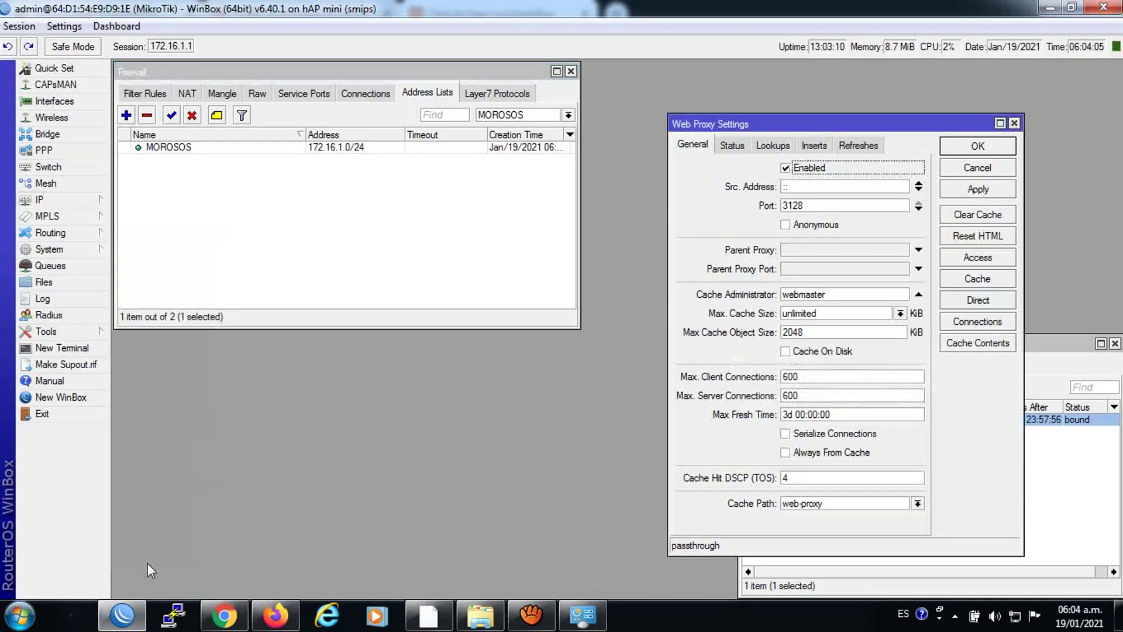
click(977, 257)
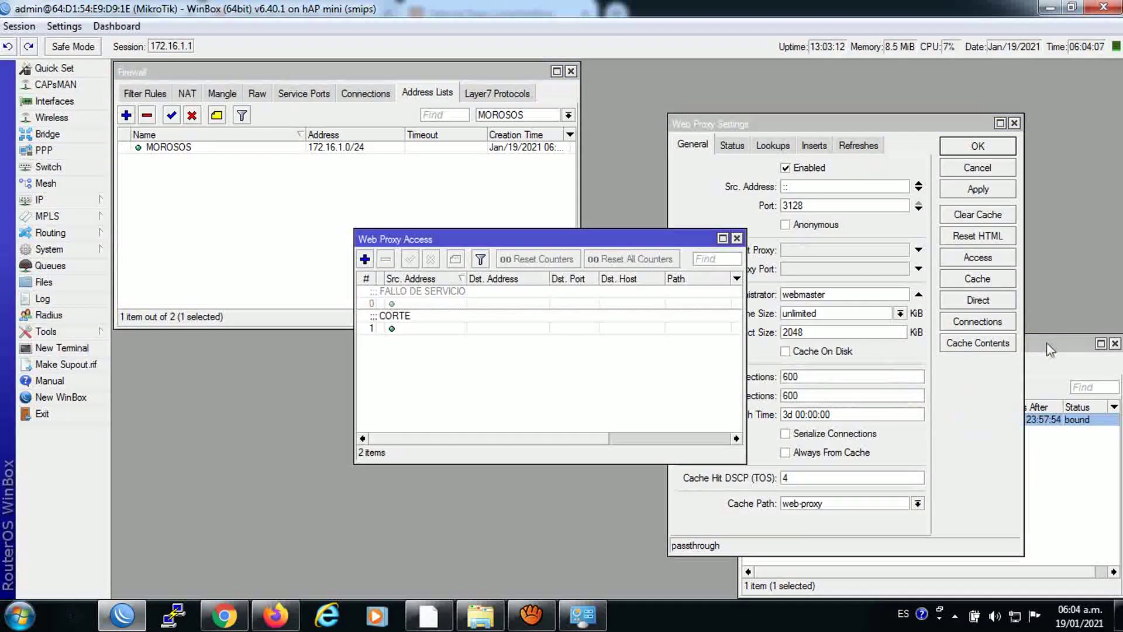
click(1050, 349)
click(816, 387)
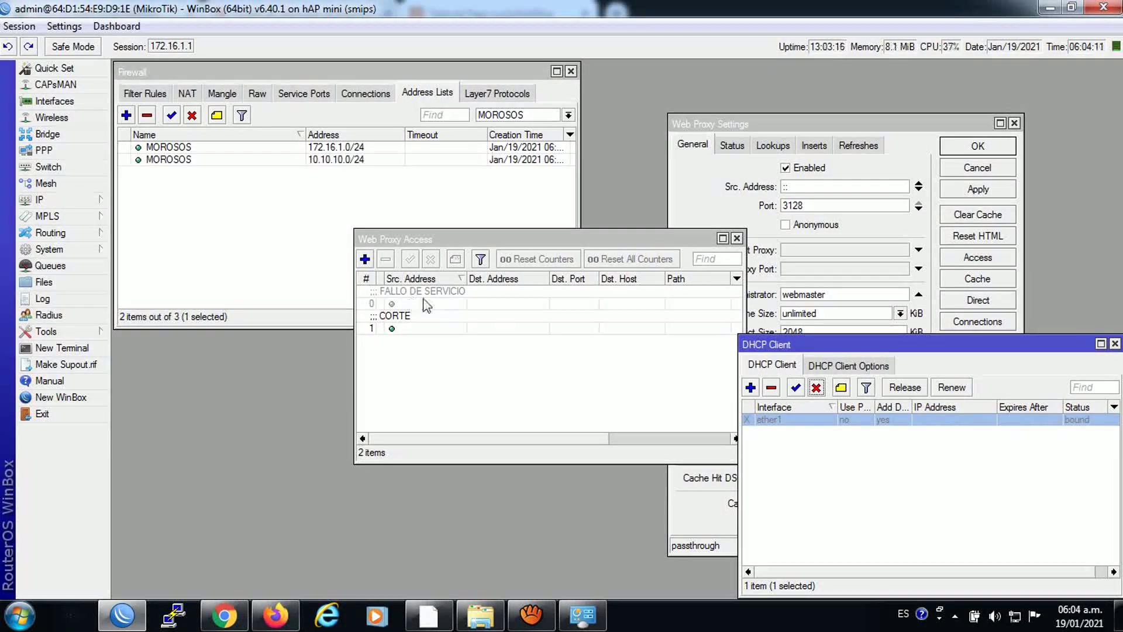
Switch to Chrome and load the AIR Wireless bookmark again to test the service-failure redirect.
click(224, 615)
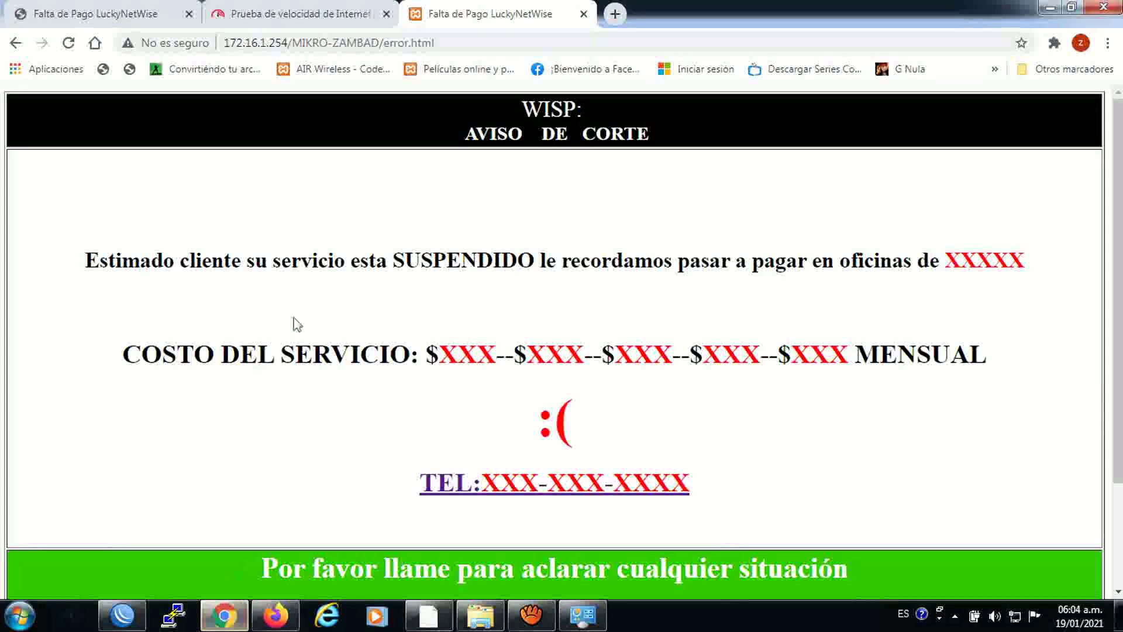
click(342, 75)
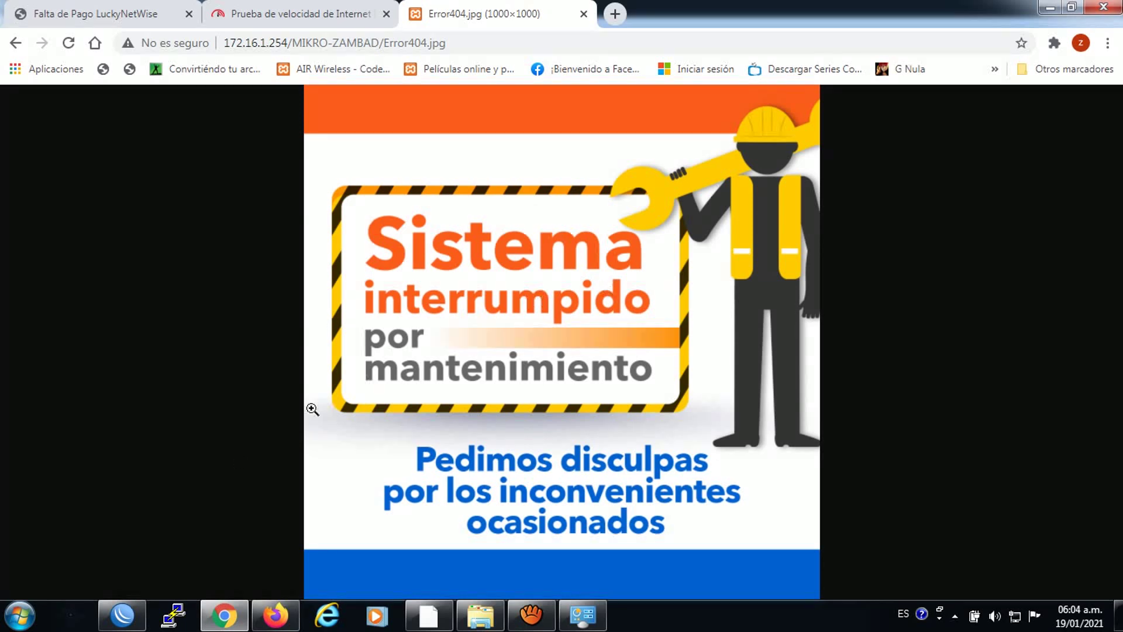
Re-enable the ether1 DHCP client in WinBox and retest the AIR Wireless bookmark in a new Chrome tab.
click(121, 614)
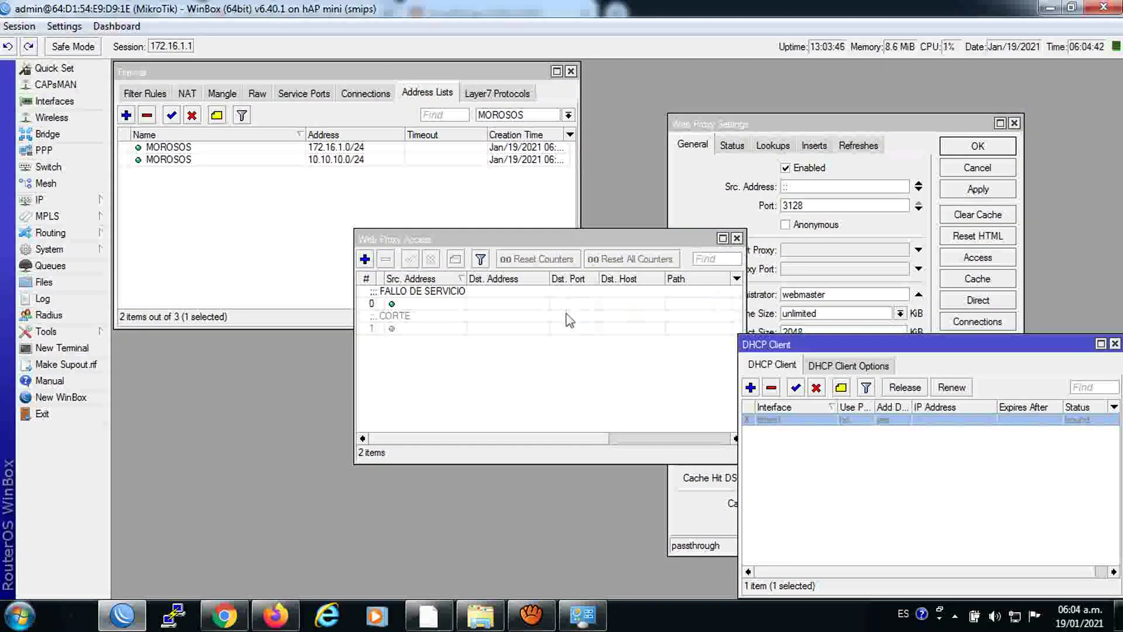
click(795, 387)
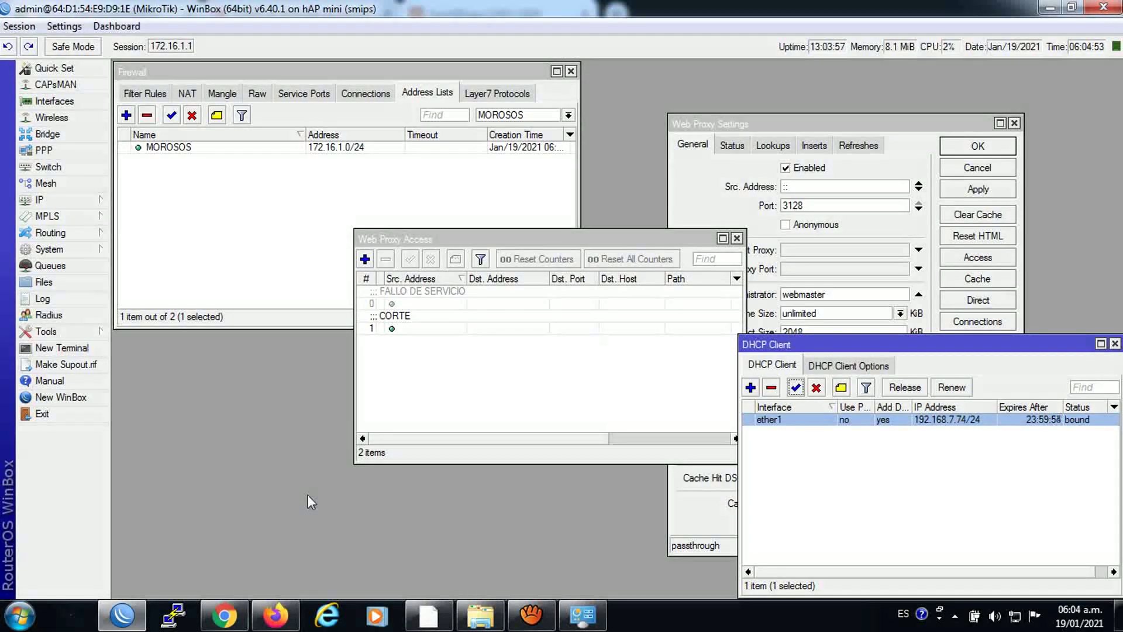
click(244, 608)
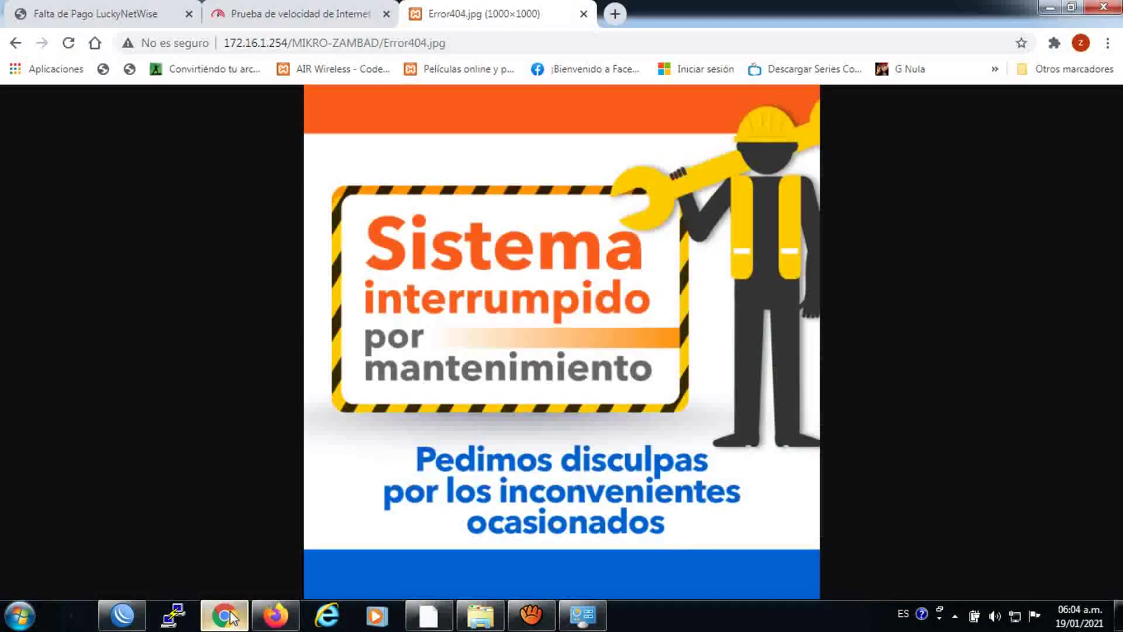
click(615, 14)
click(327, 68)
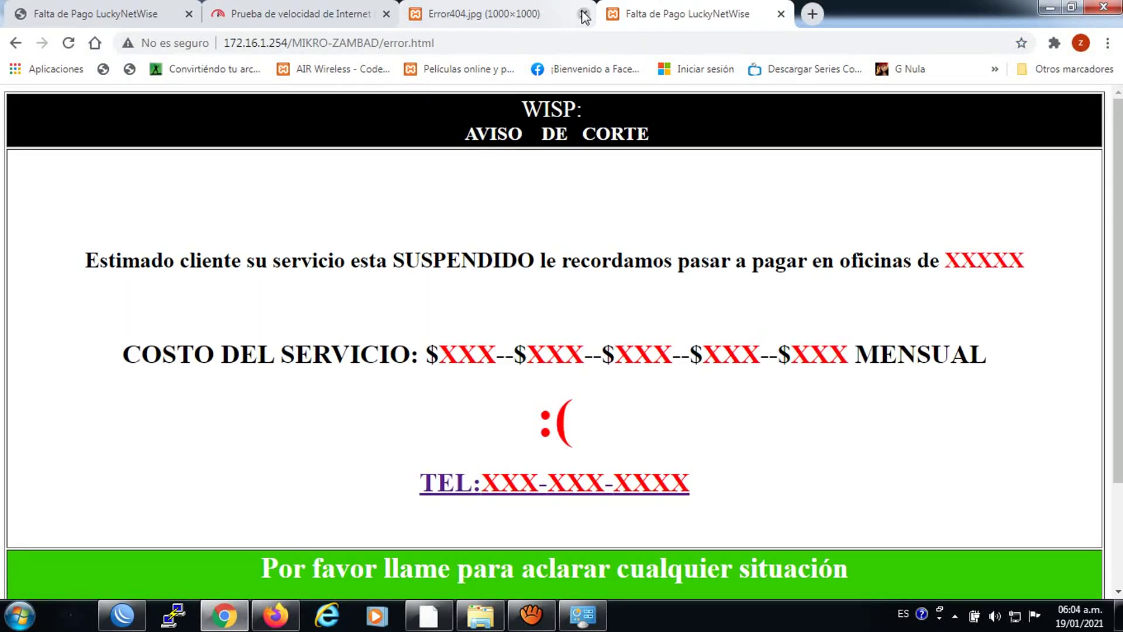
Close the speed test and both redirect test tabs, keeping only the local error.html page open.
click(584, 14)
click(386, 14)
click(386, 14)
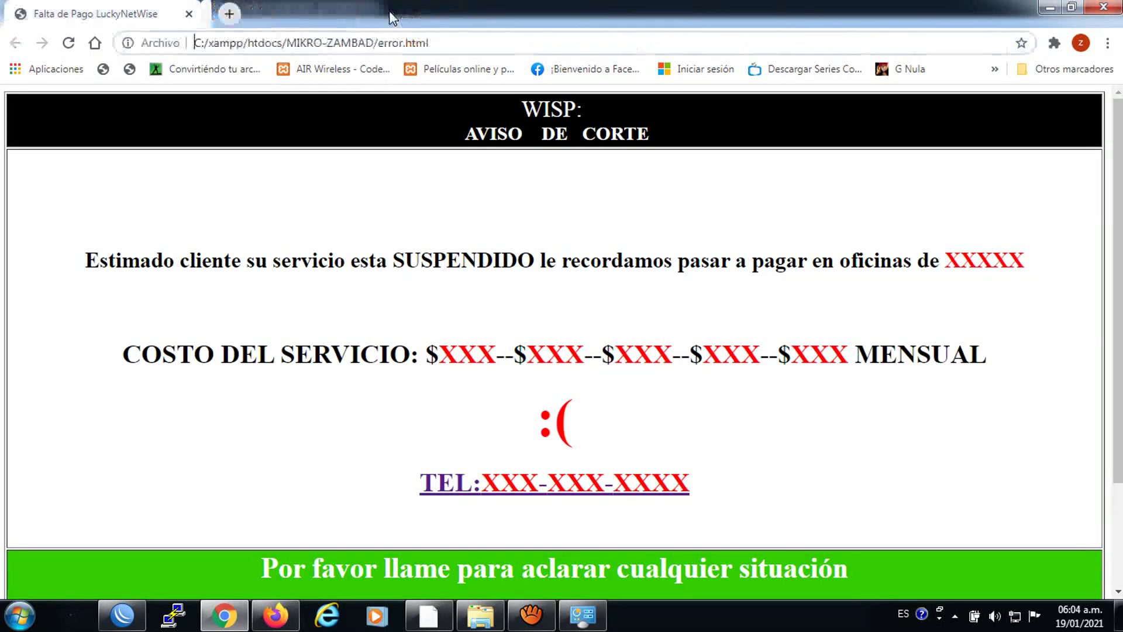
In WinBox, review the Down script of the 8.8.8.8 Netwatch host and close its window.
click(122, 614)
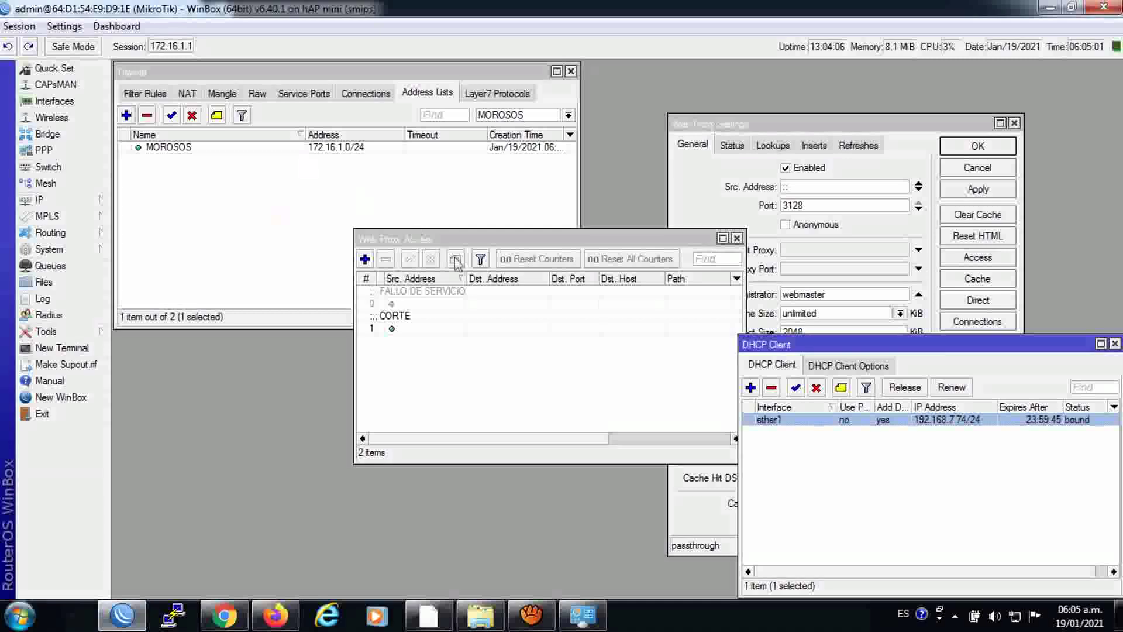
click(193, 148)
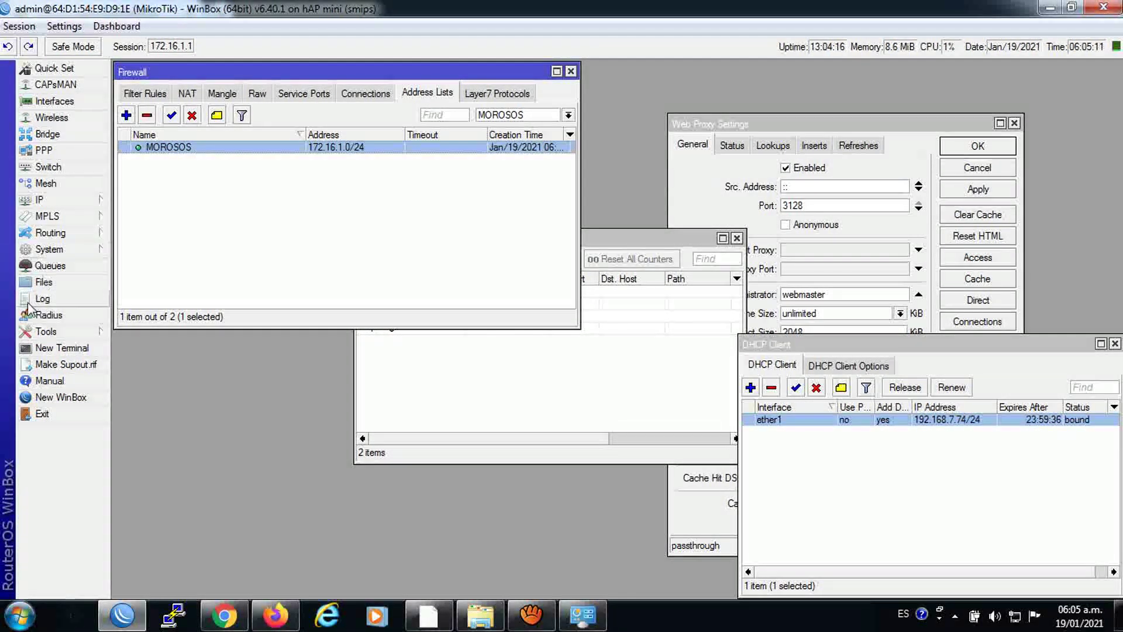
click(46, 331)
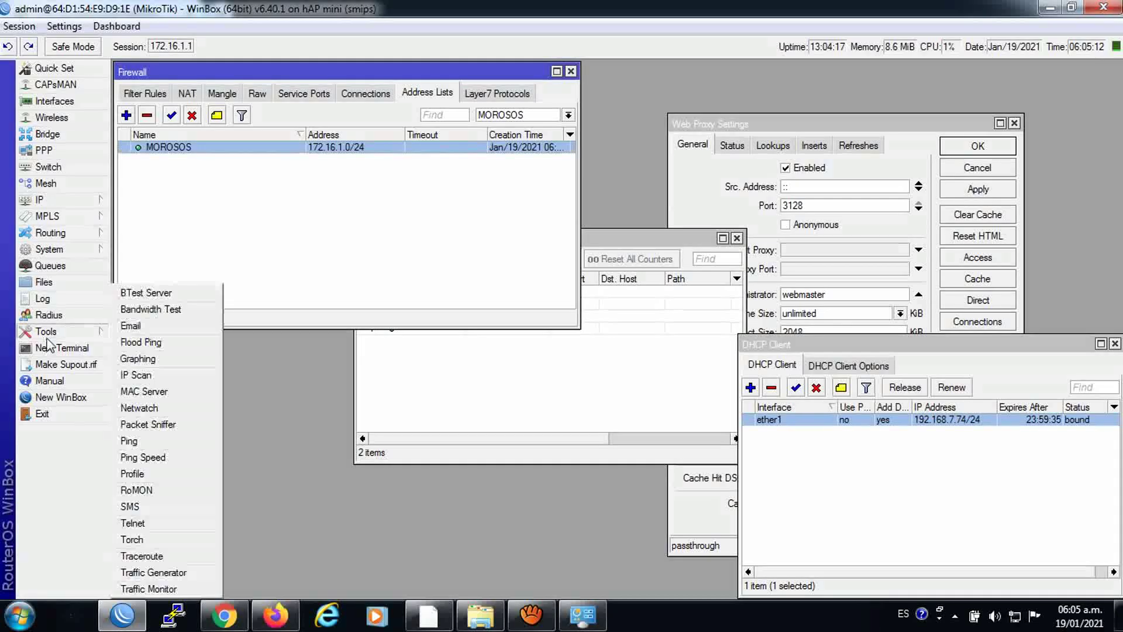
click(136, 408)
double_click(365, 358)
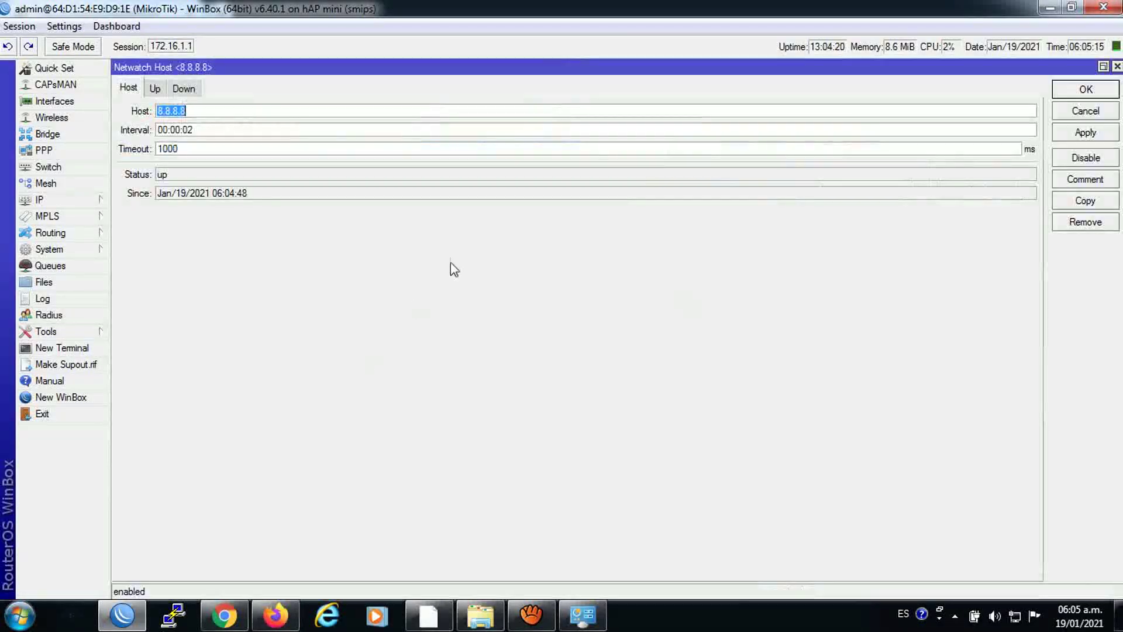
click(184, 88)
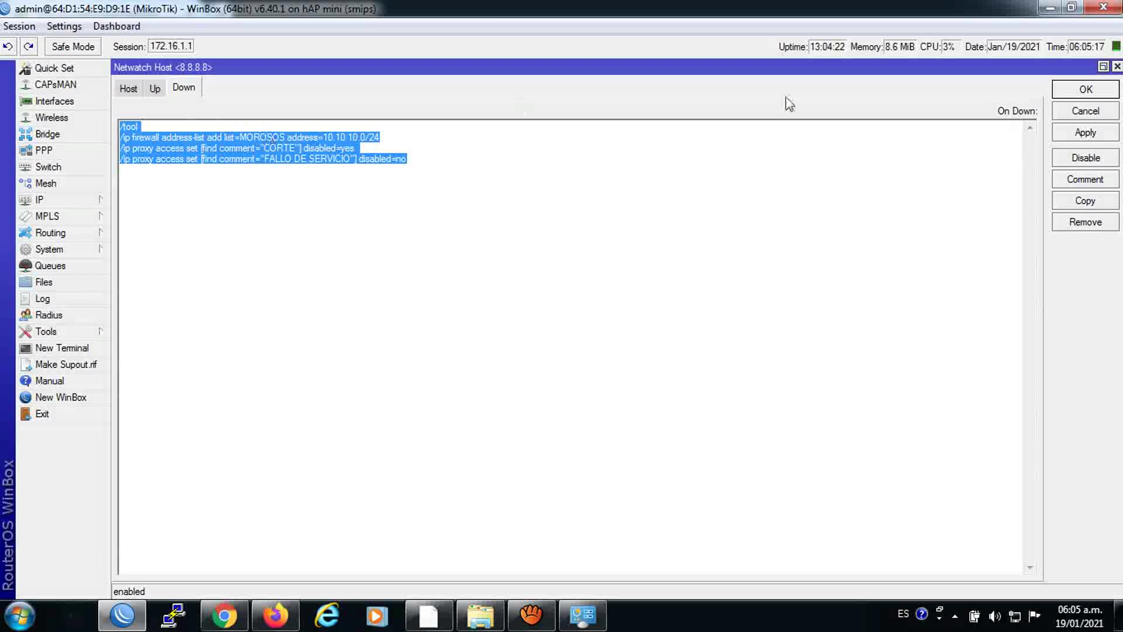
click(1116, 66)
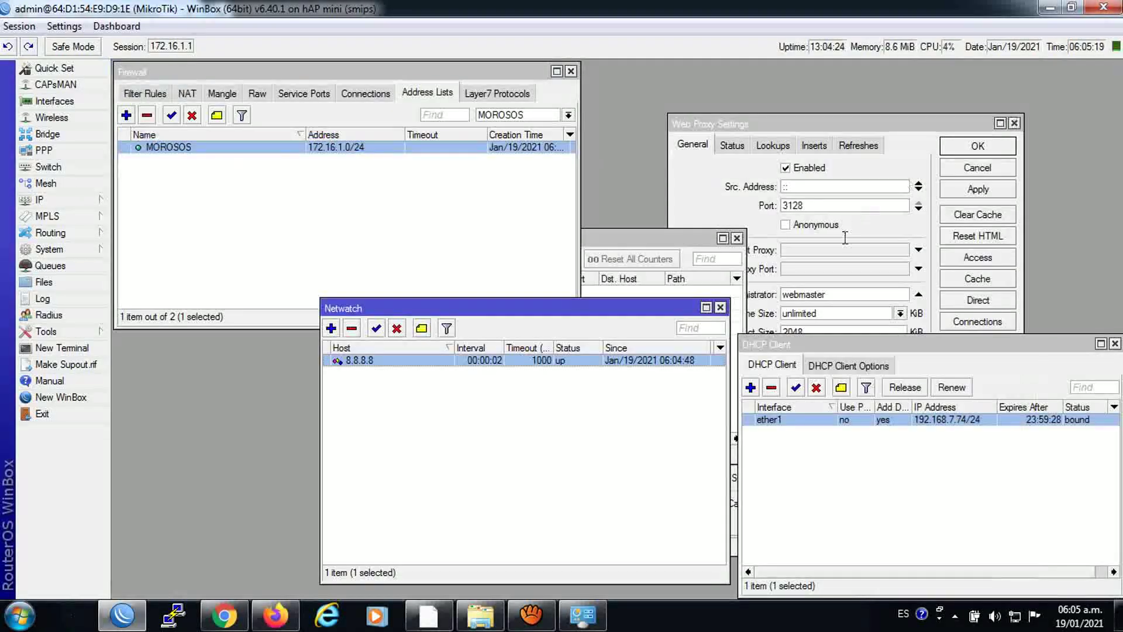
Remove the 172.16.1.0/24 entry from the MOROSOS address list and disable the ether1 DHCP client.
click(187, 146)
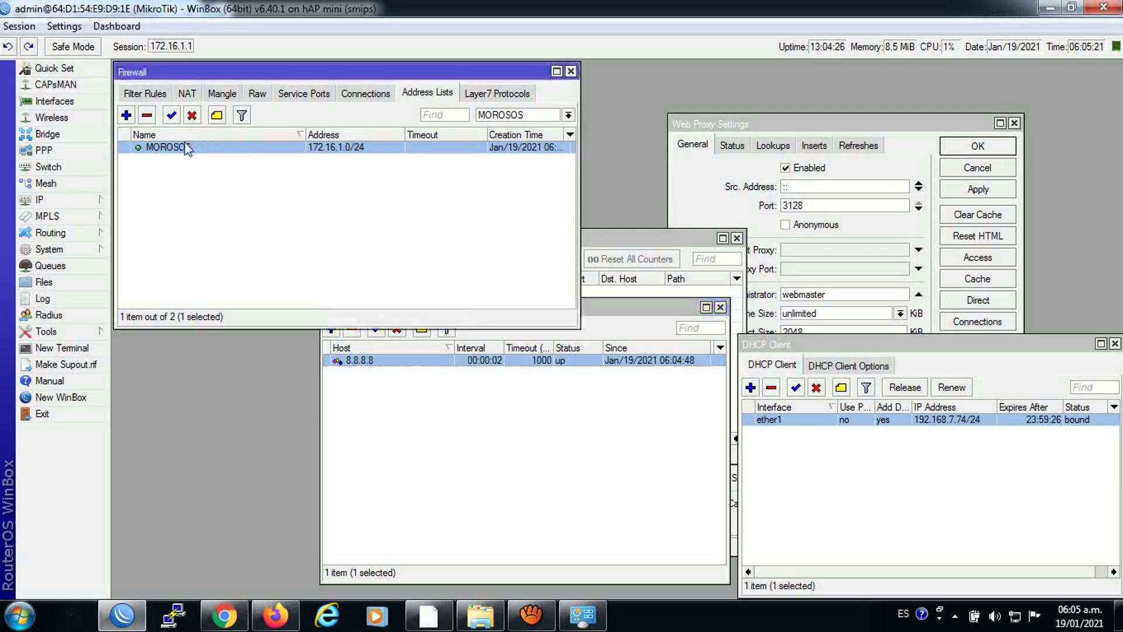
click(147, 116)
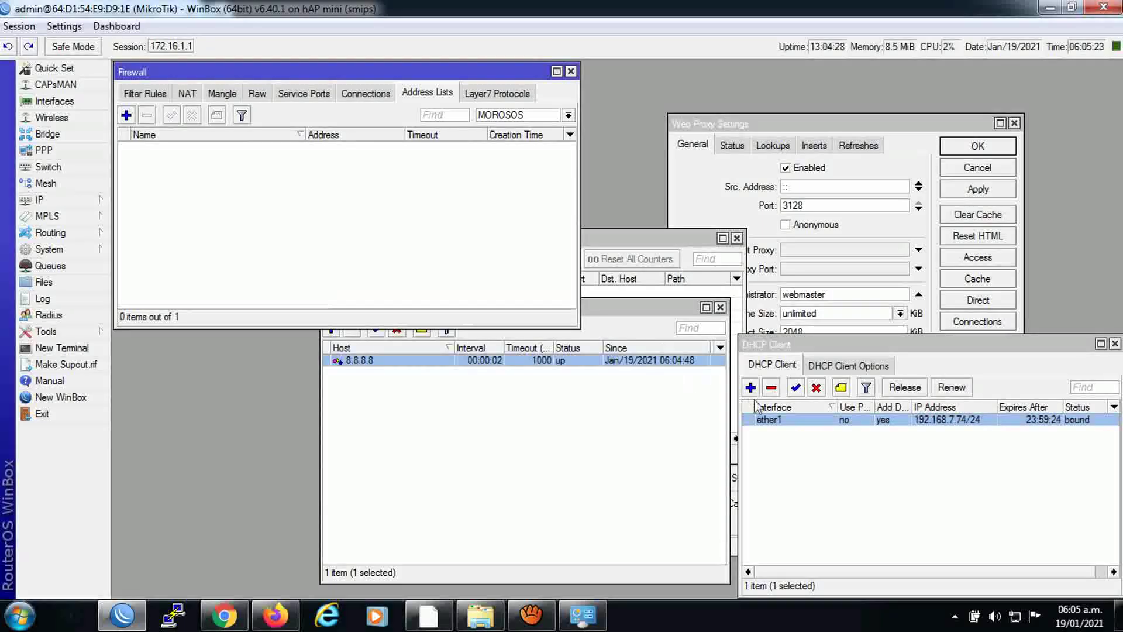
click(816, 388)
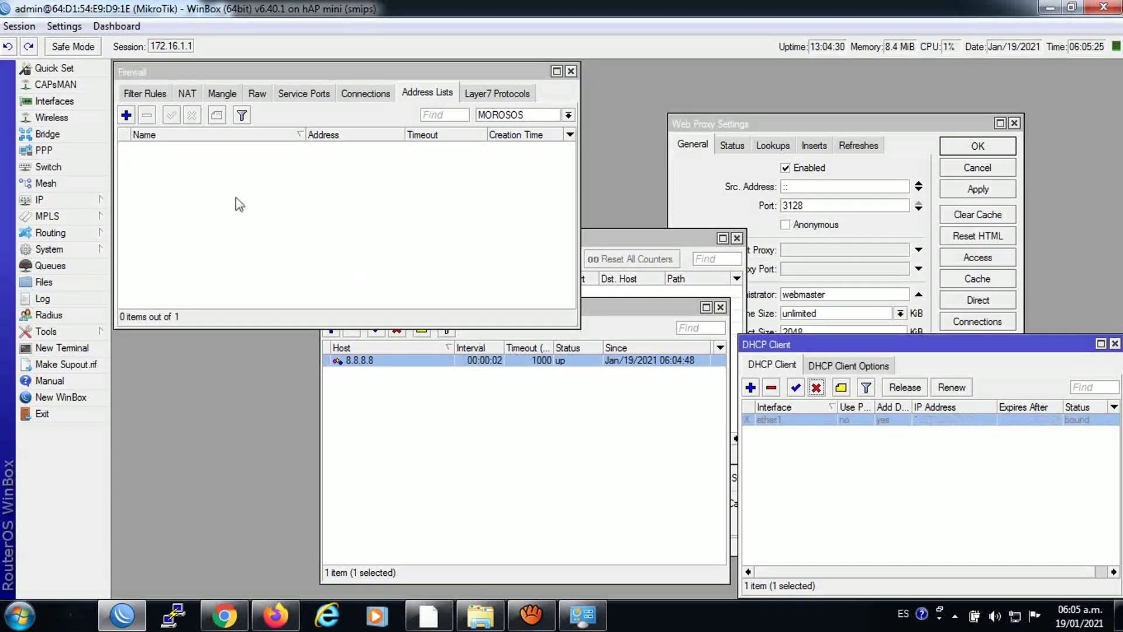